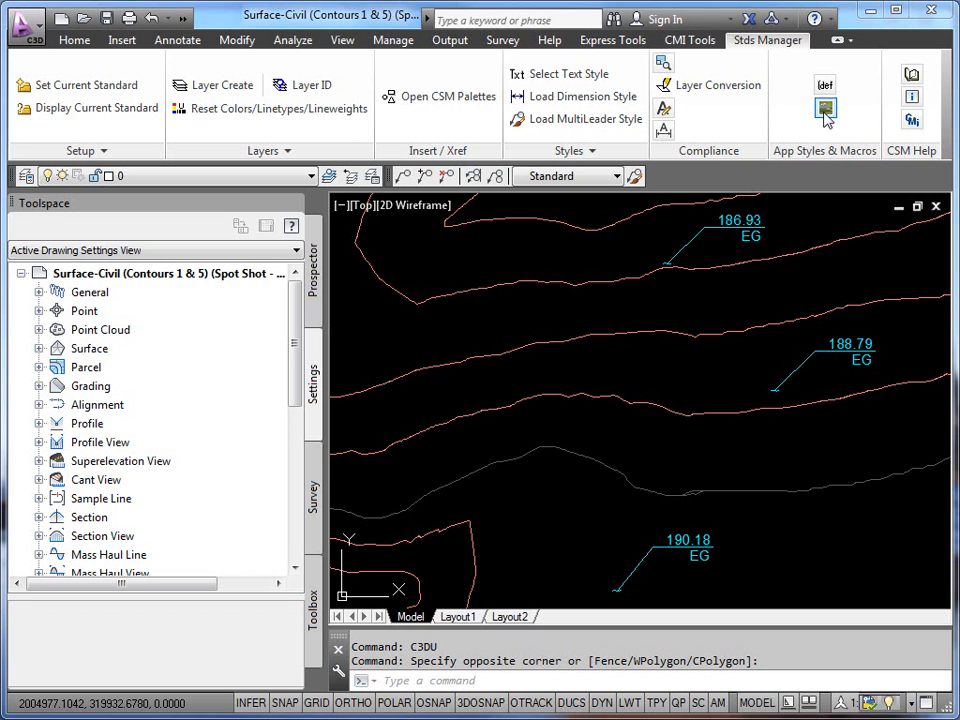
Step: Import the Survey discipline's Surfaces styles into the surface drawing, overwriting all existing styles
click(827, 114)
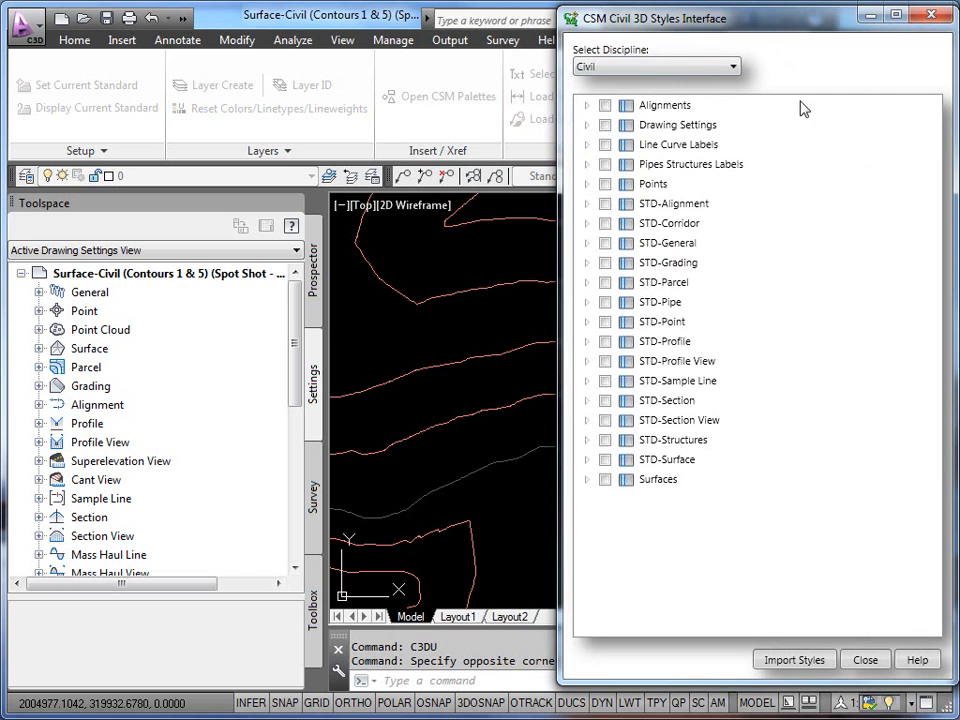
click(700, 67)
click(600, 98)
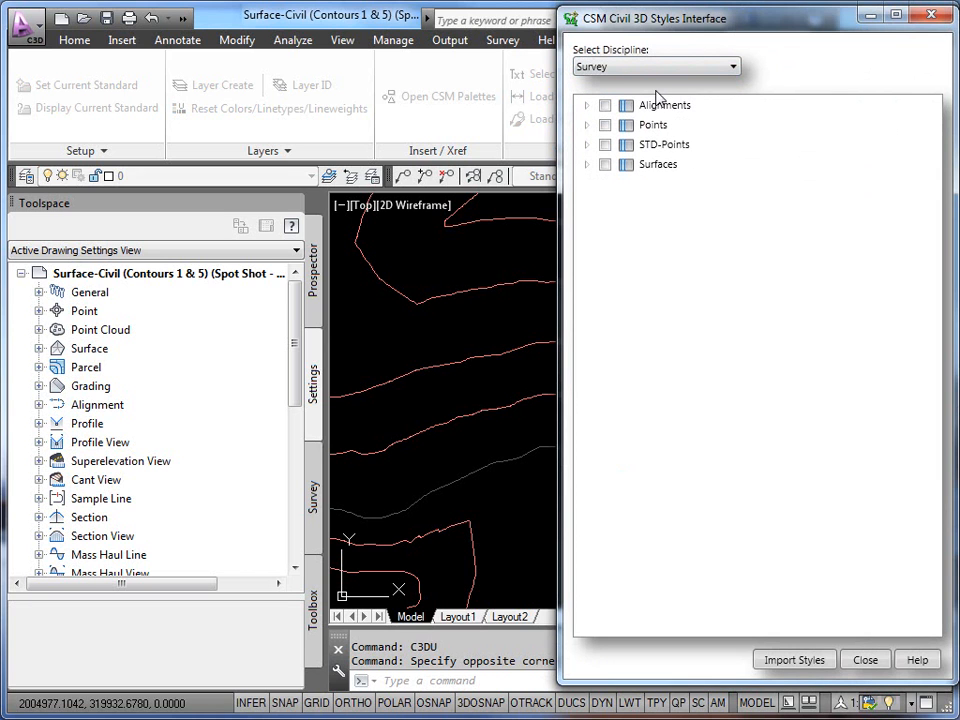
click(606, 165)
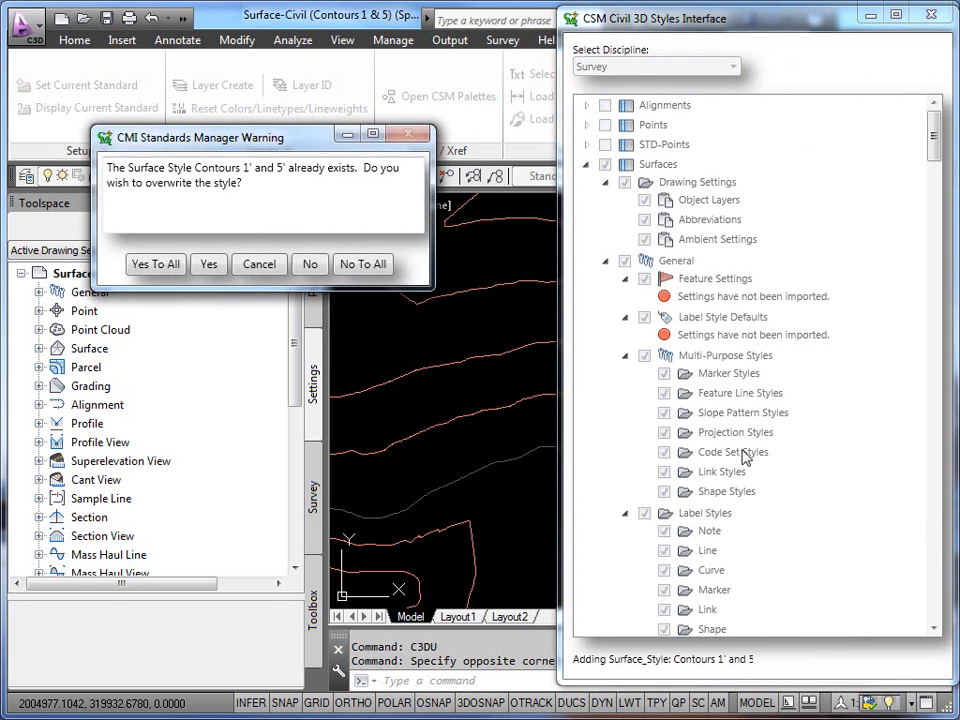
click(156, 265)
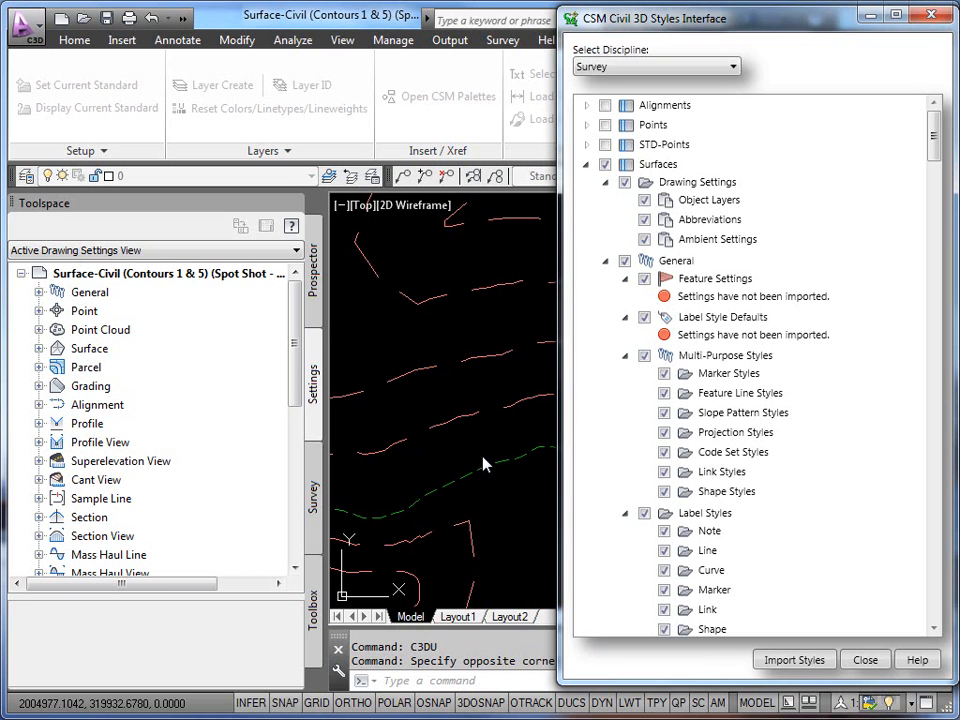
click(866, 661)
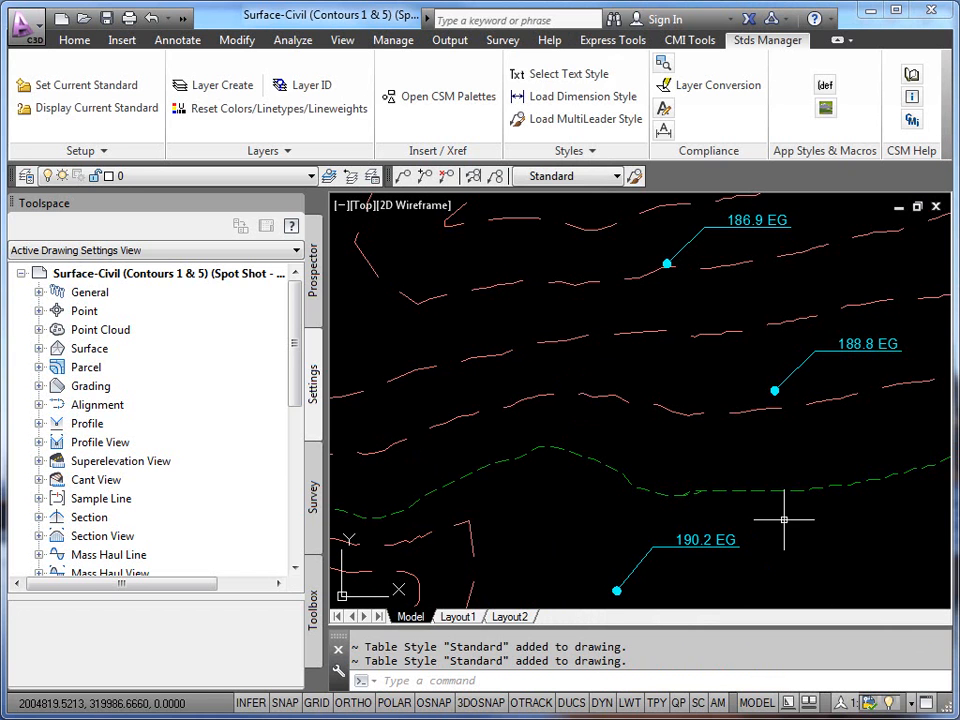
Step: Import the Civil discipline's Surfaces styles into the surface drawing, overwriting all existing styles
click(825, 107)
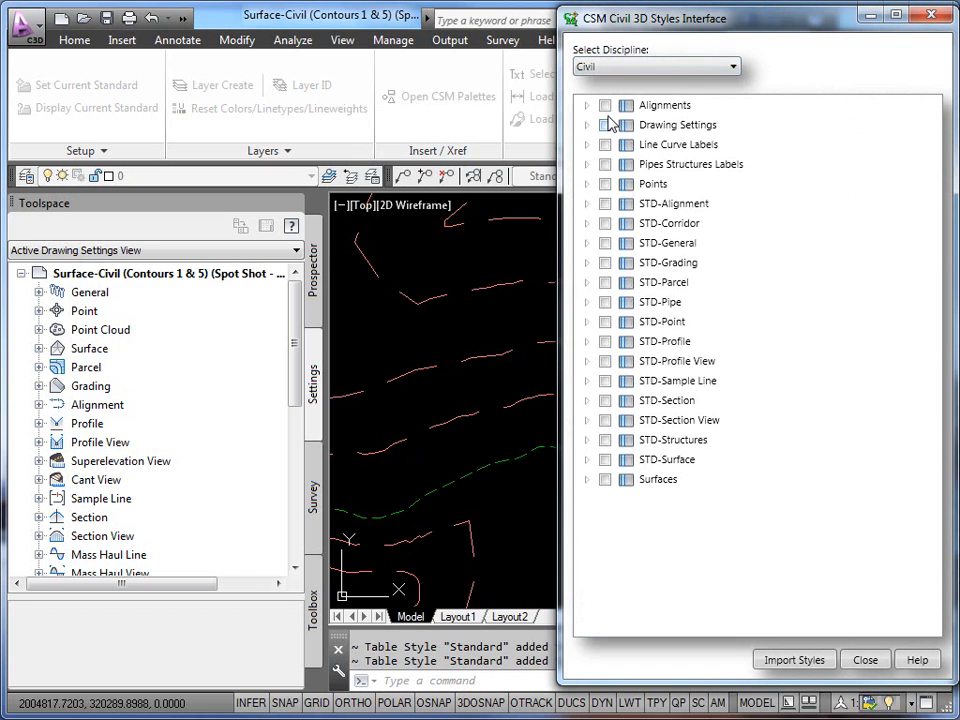
click(605, 479)
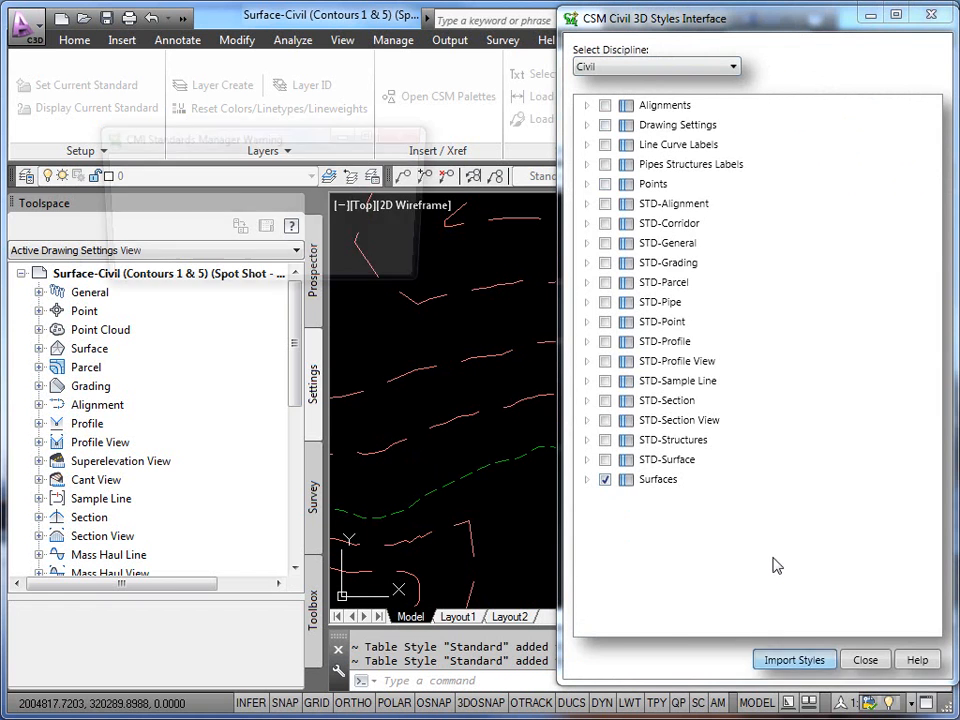
click(156, 265)
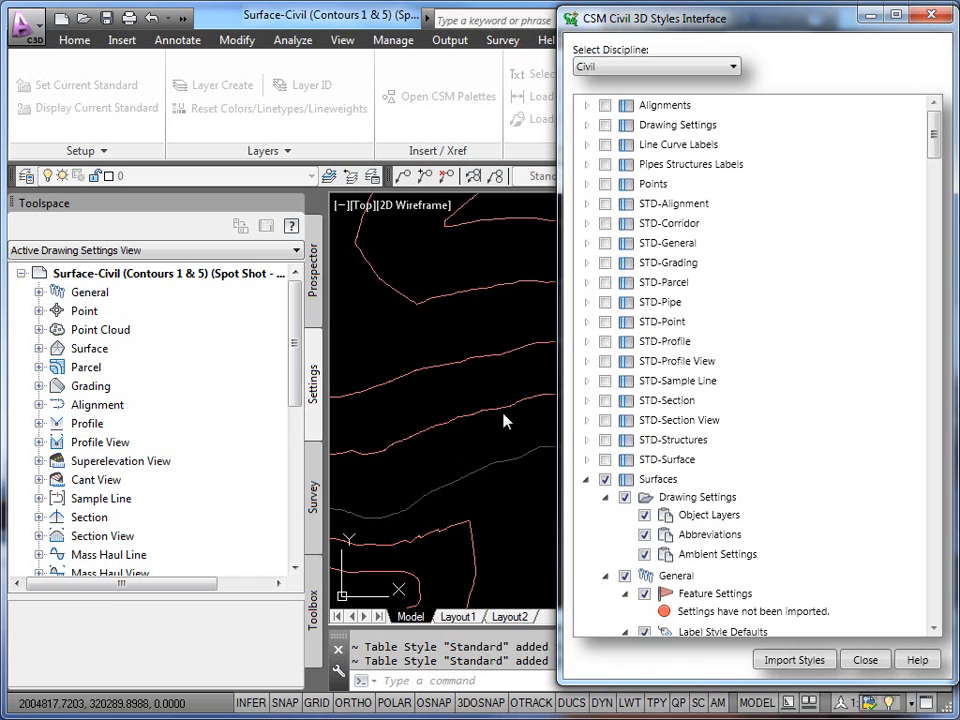
click(863, 661)
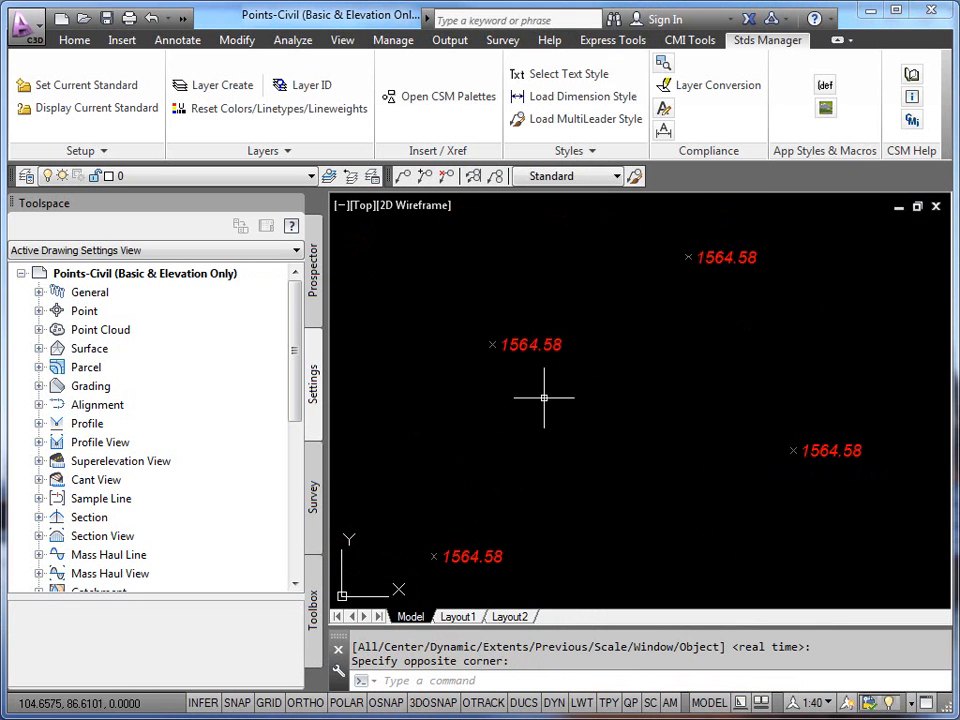
Step: In the Points-Civil drawing, import the Survey discipline's Points styles, overwriting all existing styles
click(825, 110)
click(612, 66)
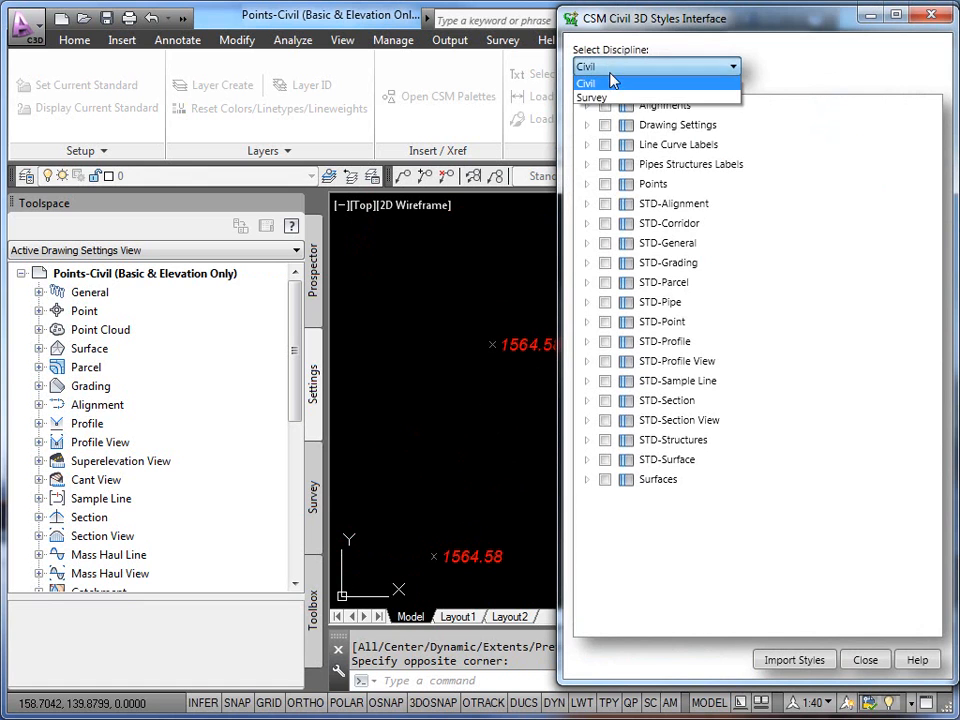
click(612, 98)
click(605, 125)
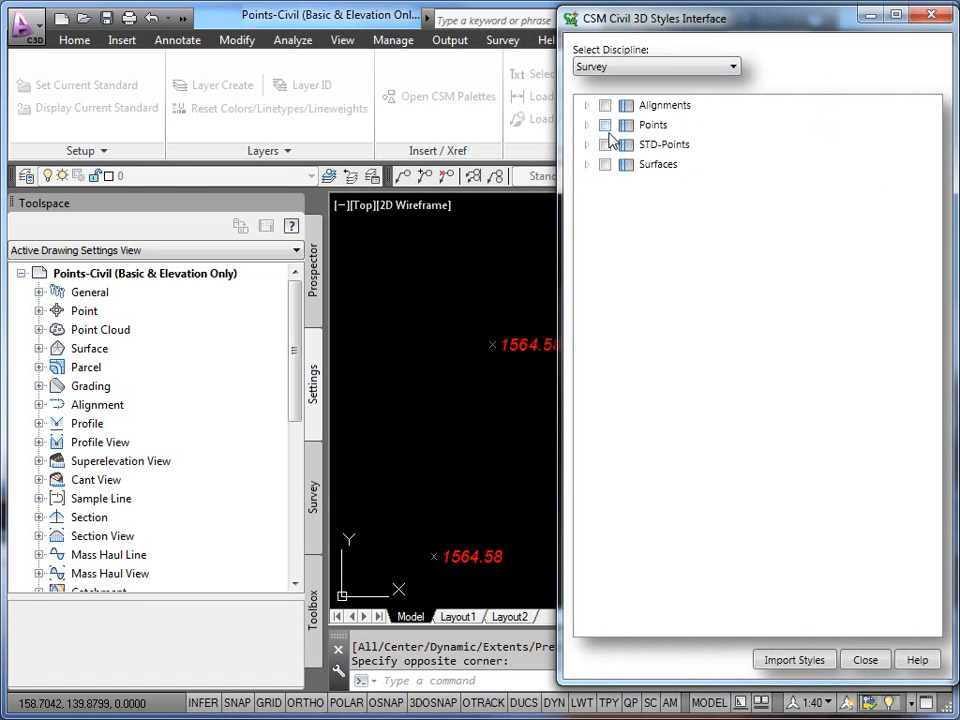
click(796, 660)
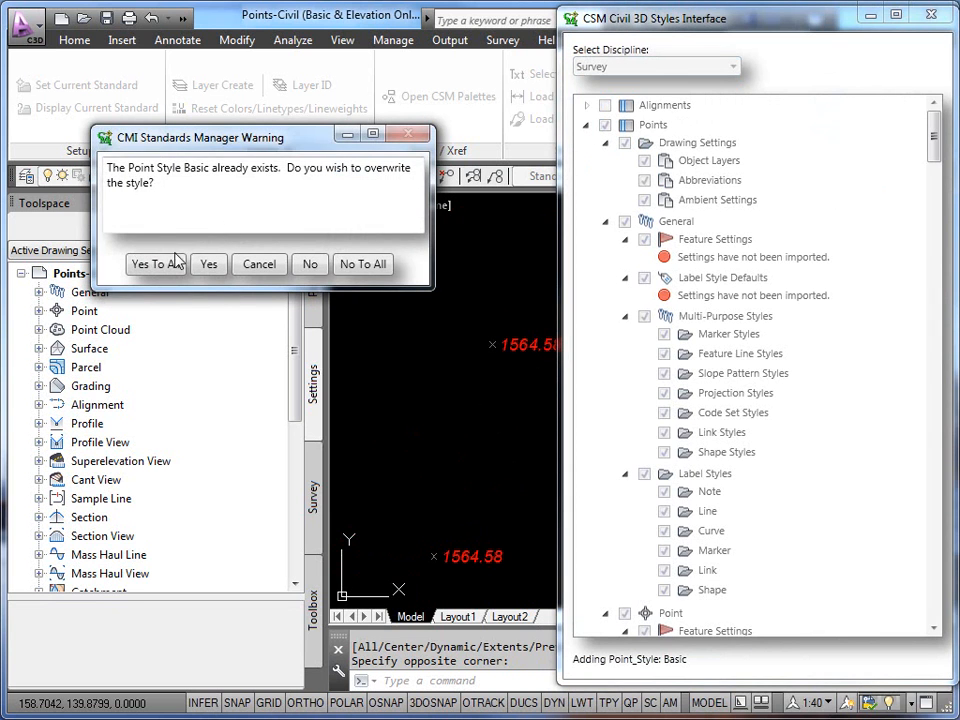
click(178, 263)
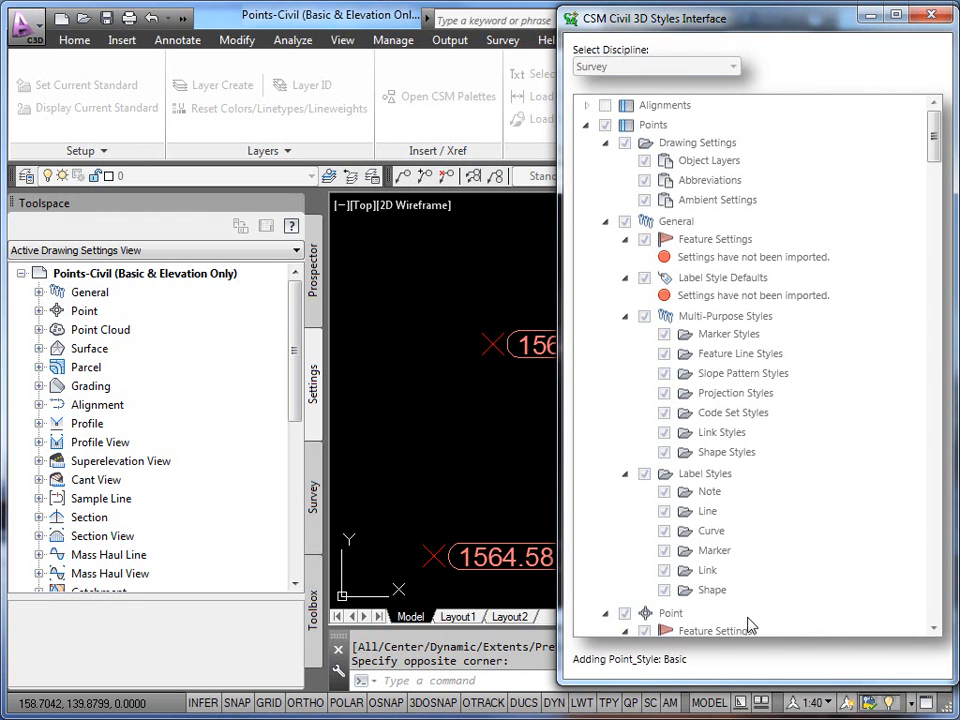
click(867, 659)
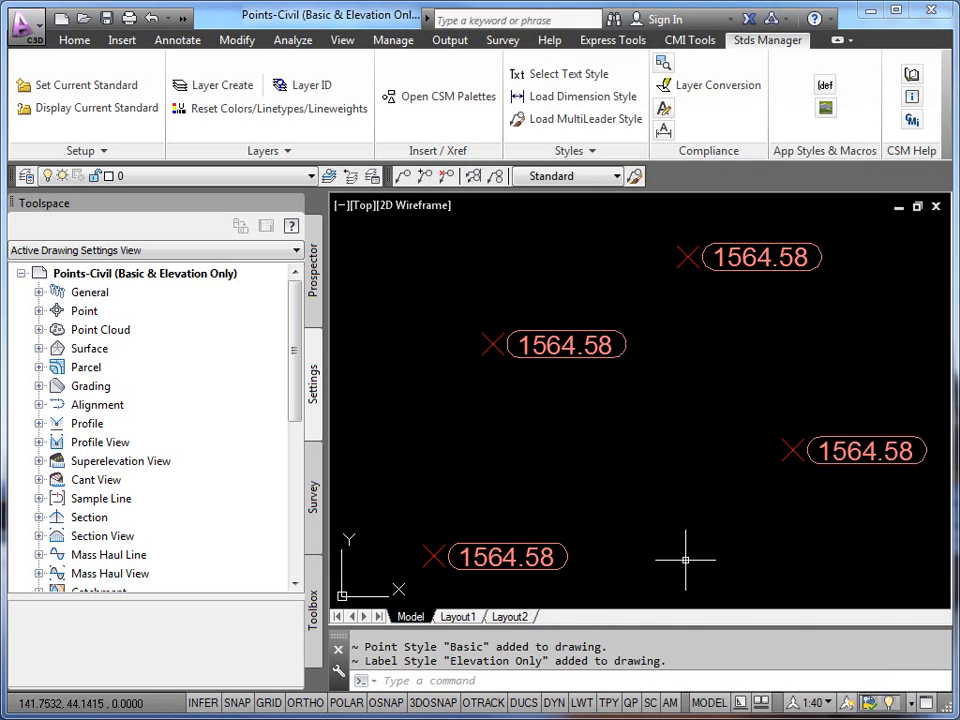
Step: Import the Civil discipline's Points styles into the points drawing, overwriting all existing styles
click(826, 109)
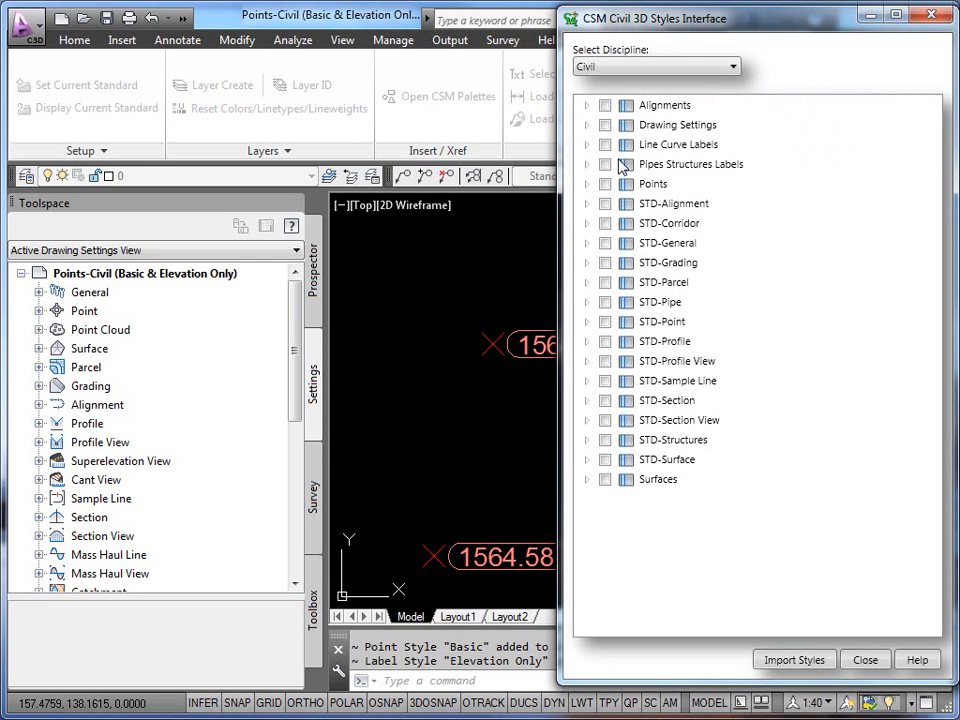
click(613, 68)
click(611, 70)
click(605, 184)
click(156, 264)
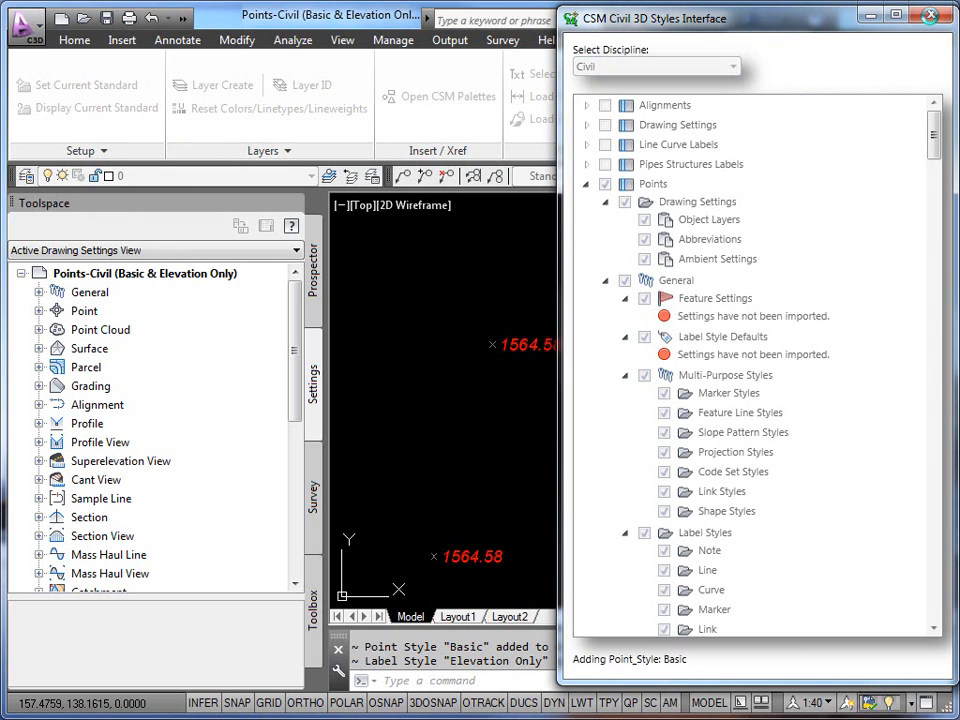
click(930, 15)
click(637, 368)
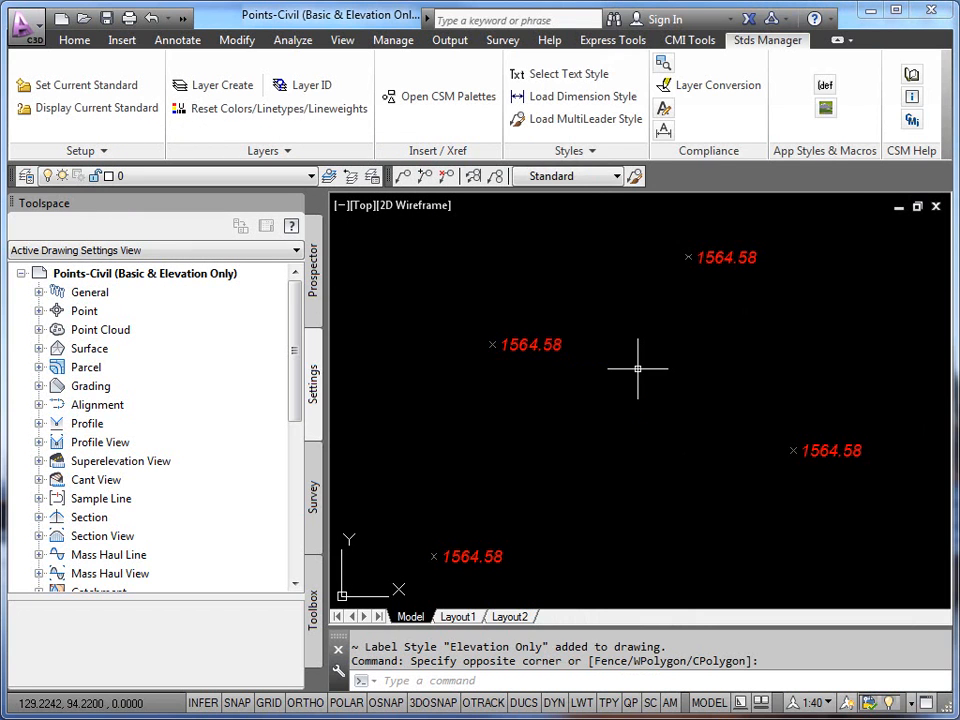
Step: Switch to the BlankDrawing-NoStyles-NoDrawingSettings drawing and expand its list of surface styles
key(ctrl+Tab)
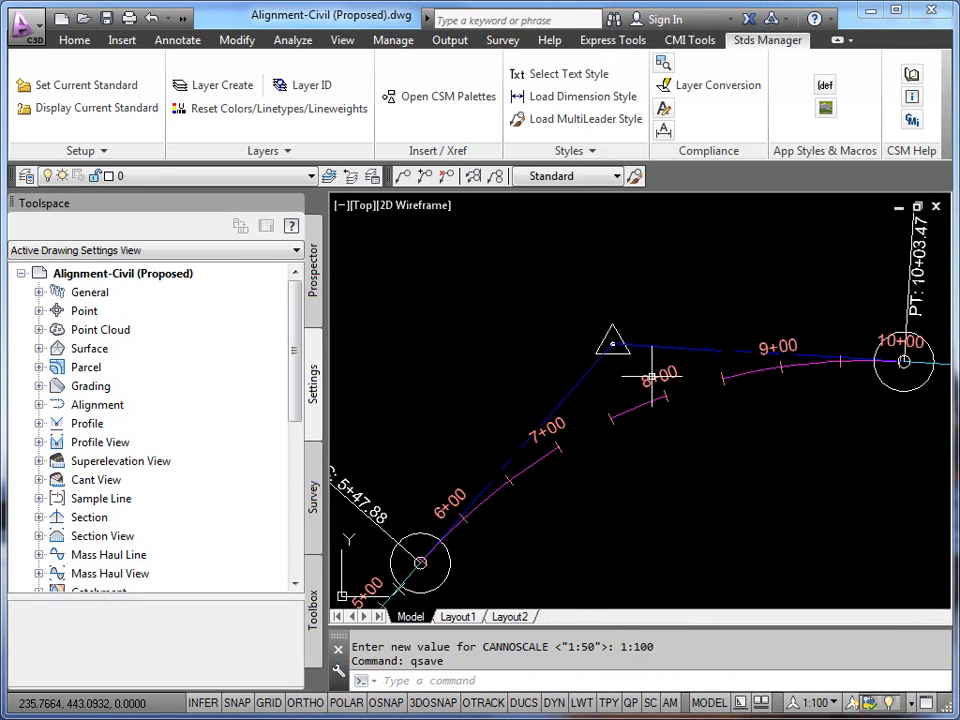
key(ctrl+Tab)
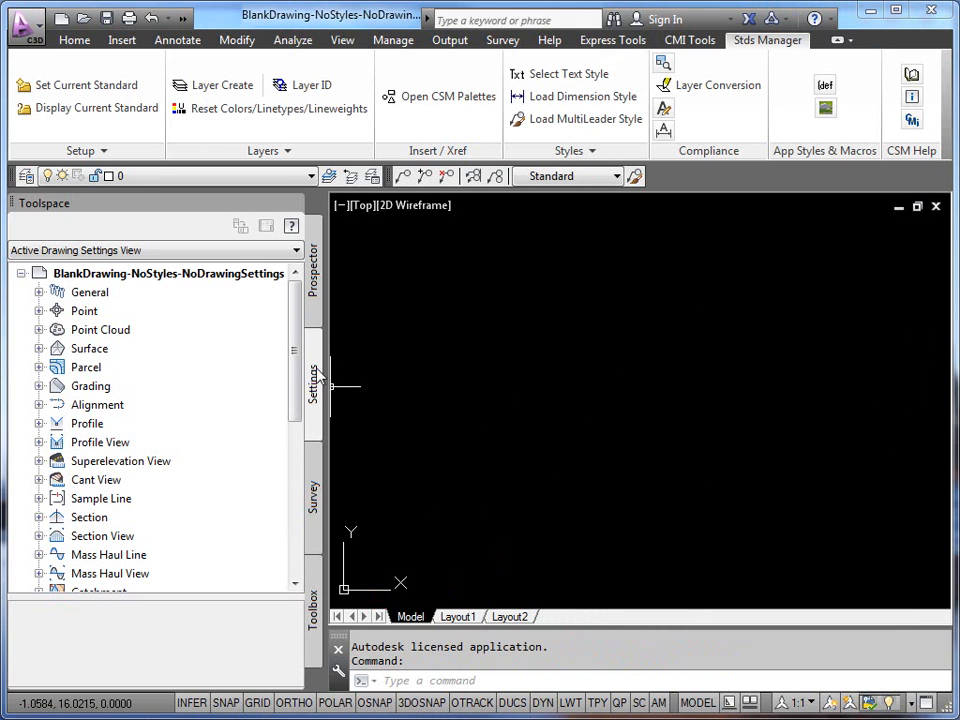
click(38, 348)
click(57, 367)
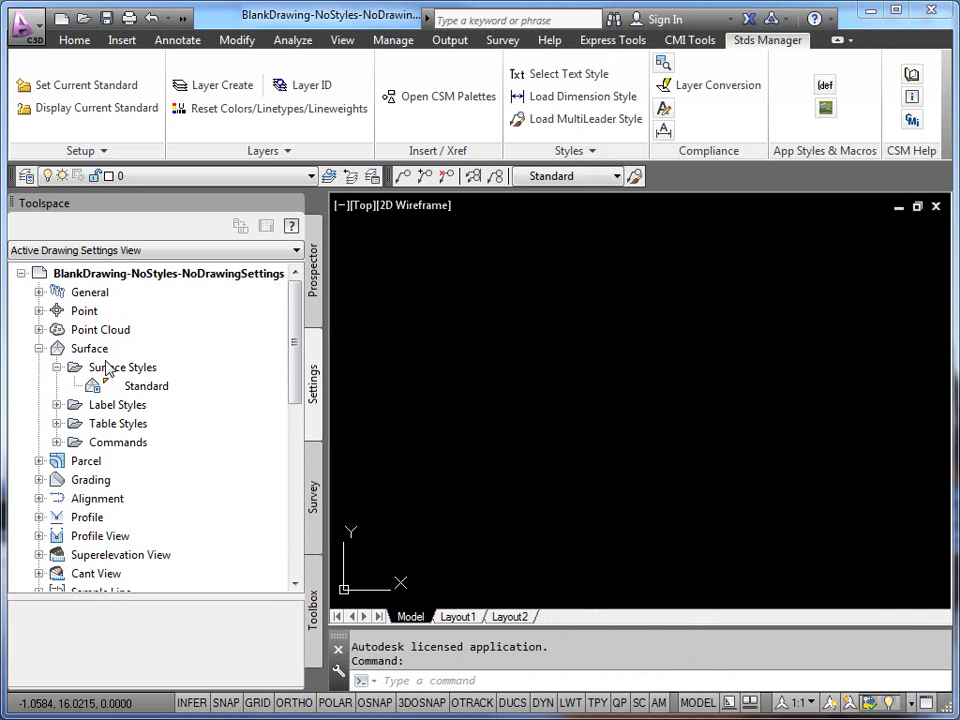
Step: Examine the object layers and abbreviations in the blank drawing's settings without changing them
right_click(106, 282)
click(161, 287)
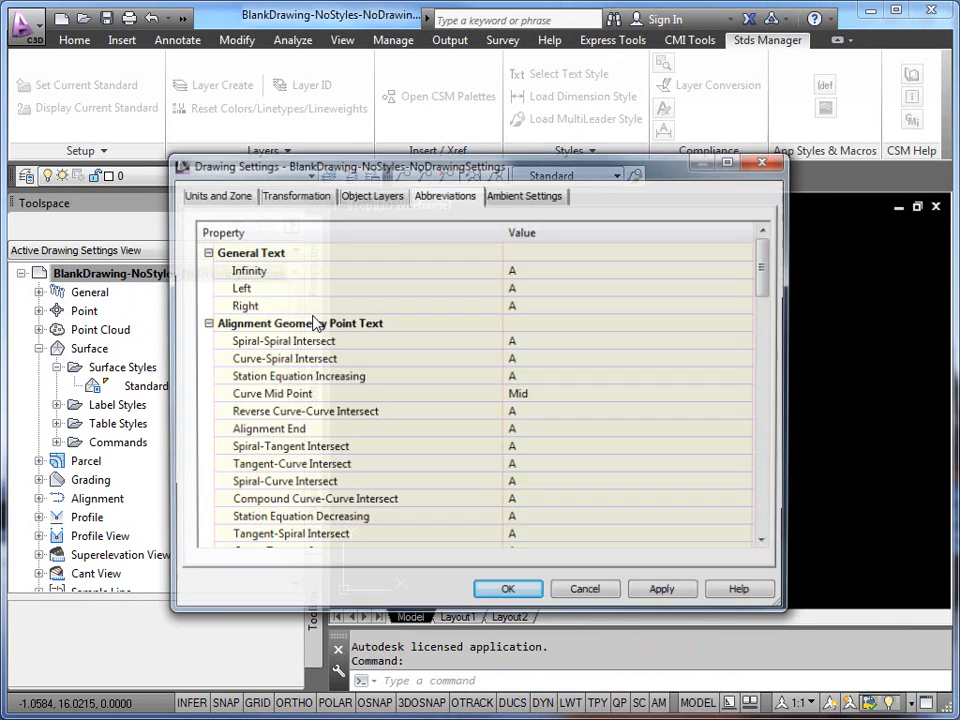
click(381, 201)
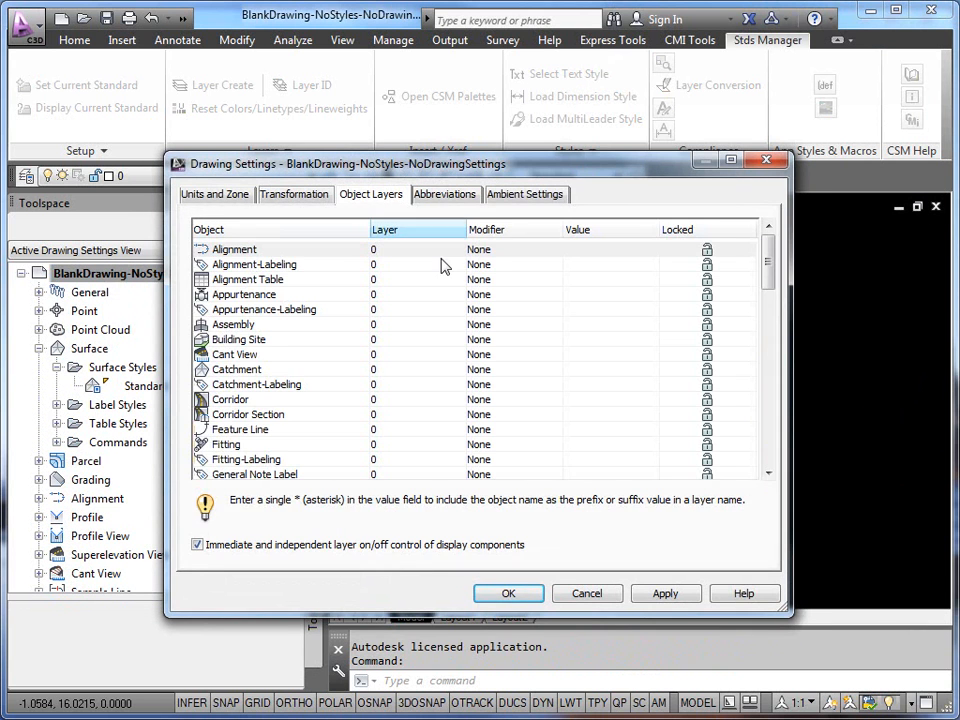
click(455, 200)
mouse_move(766, 268)
mouse_down()
mouse_move(766, 482)
mouse_move(766, 260)
mouse_up()
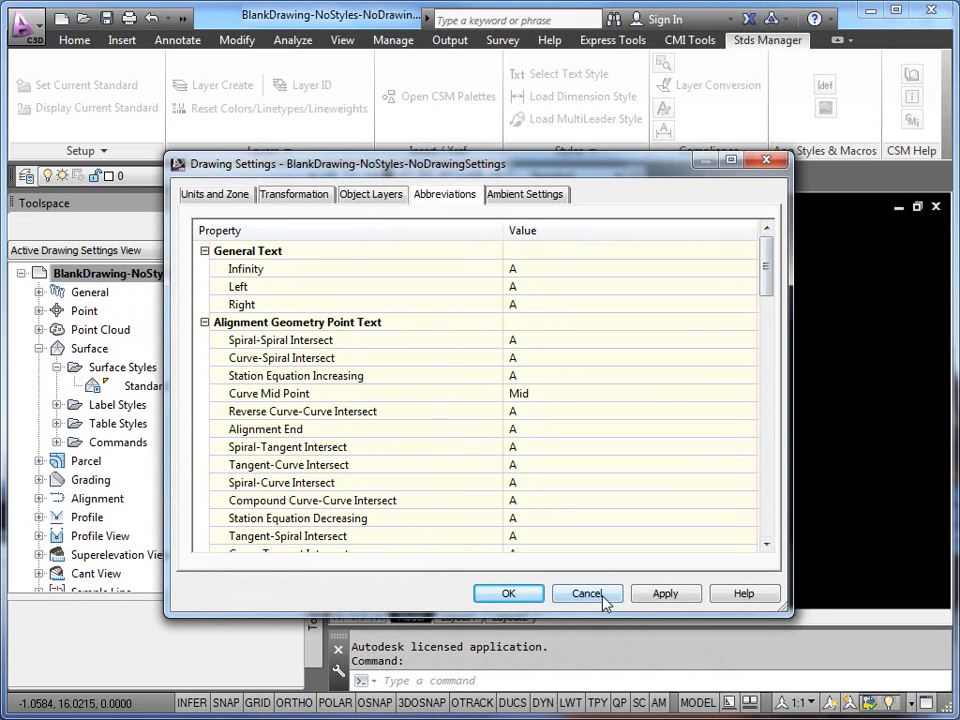
click(605, 600)
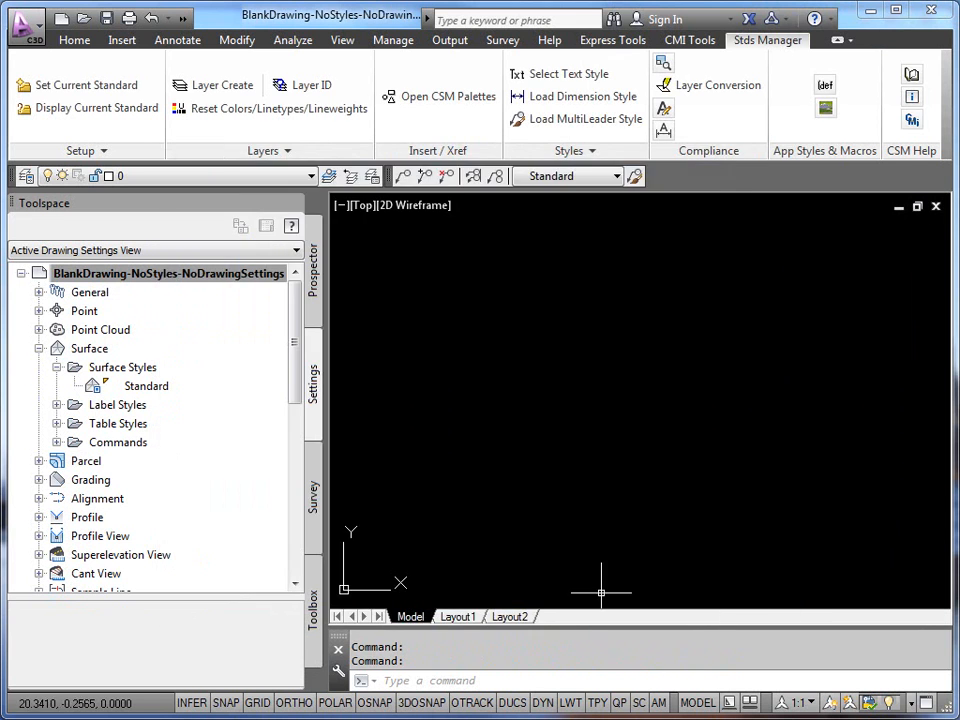
Step: Import the Civil drawing settings for Object Layers, Abbreviations and Ambient Settings into the blank drawing
click(825, 107)
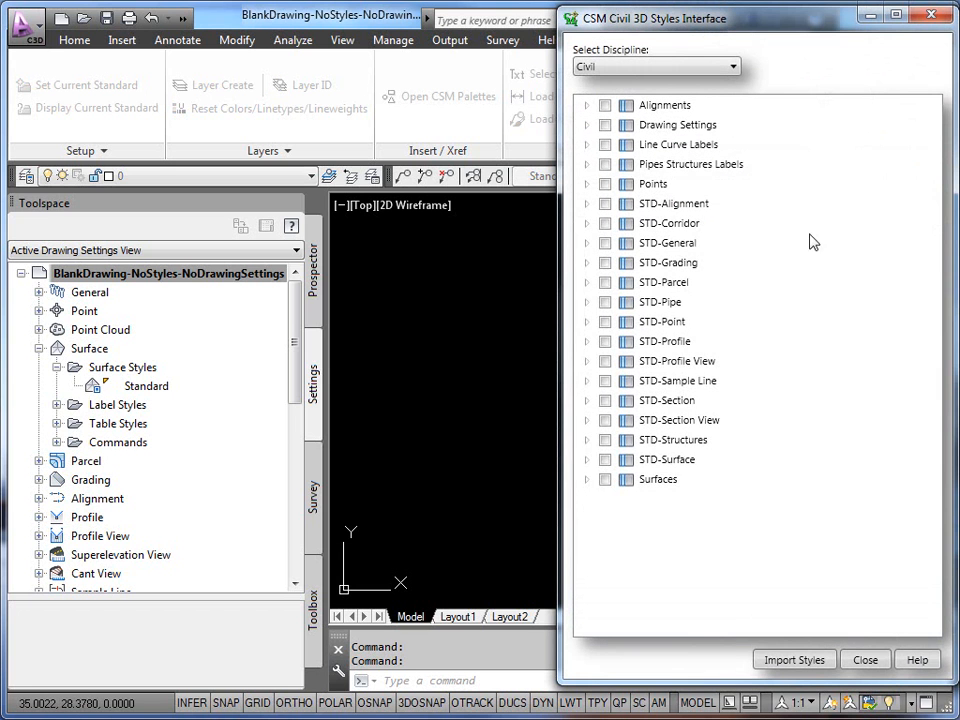
click(586, 125)
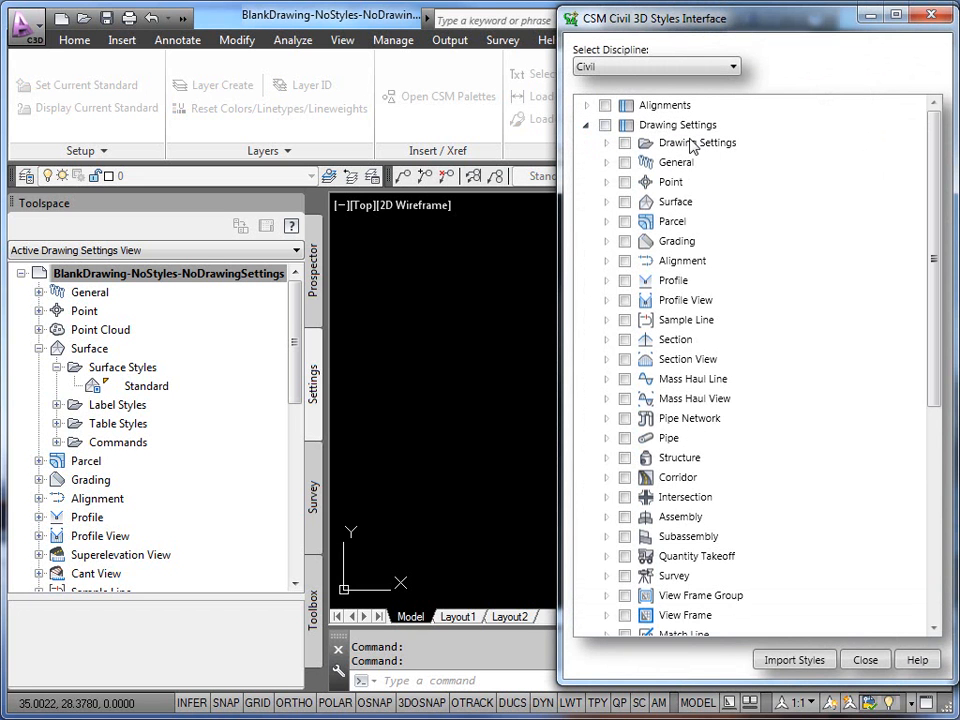
click(610, 144)
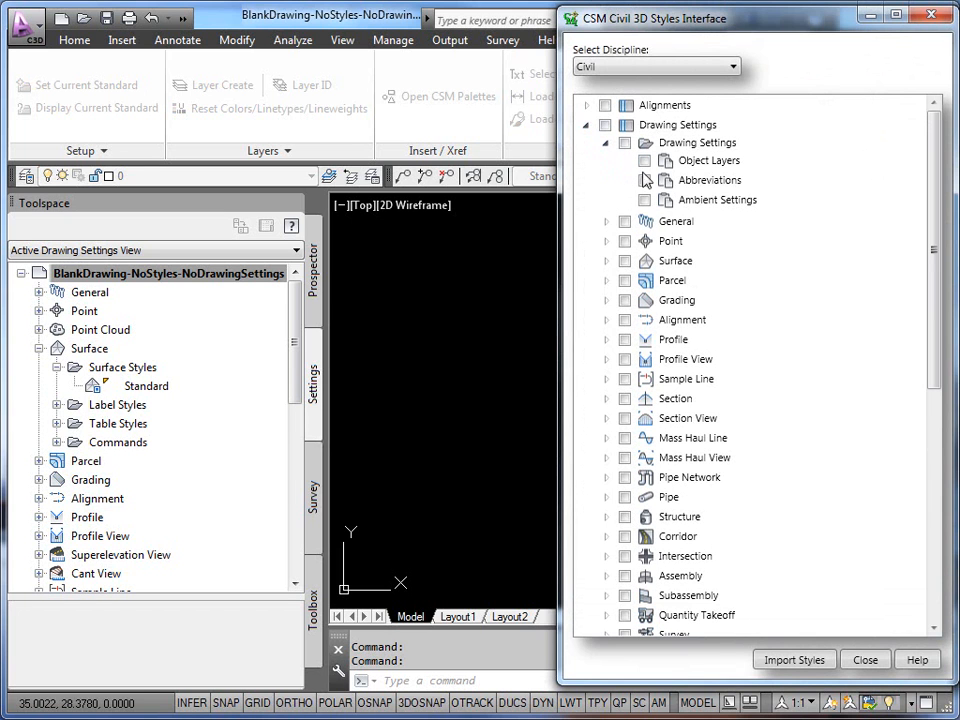
click(625, 144)
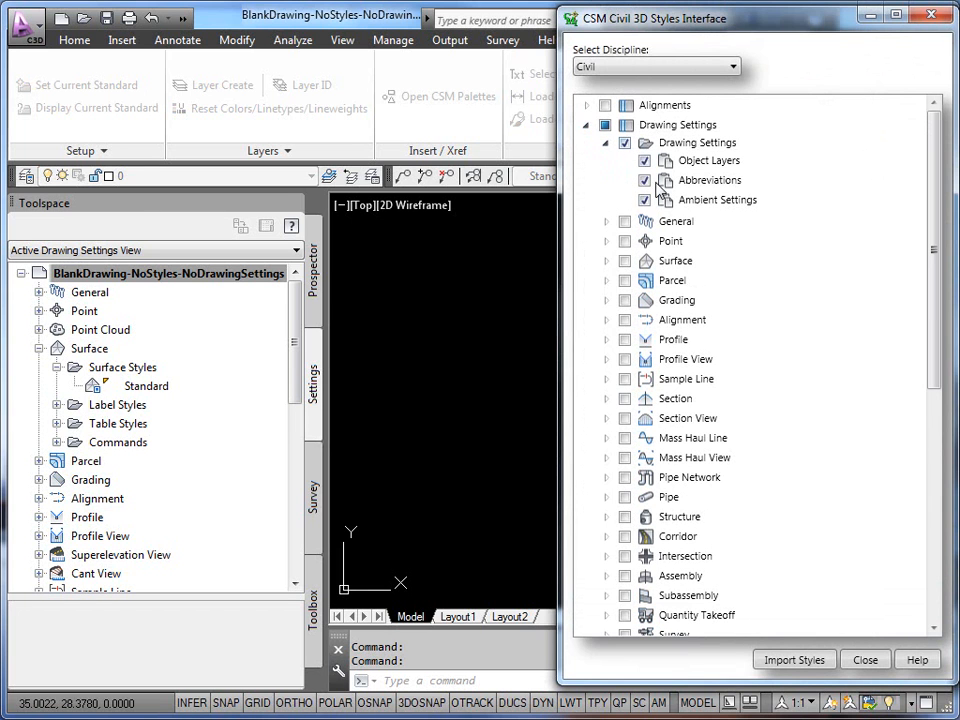
click(795, 660)
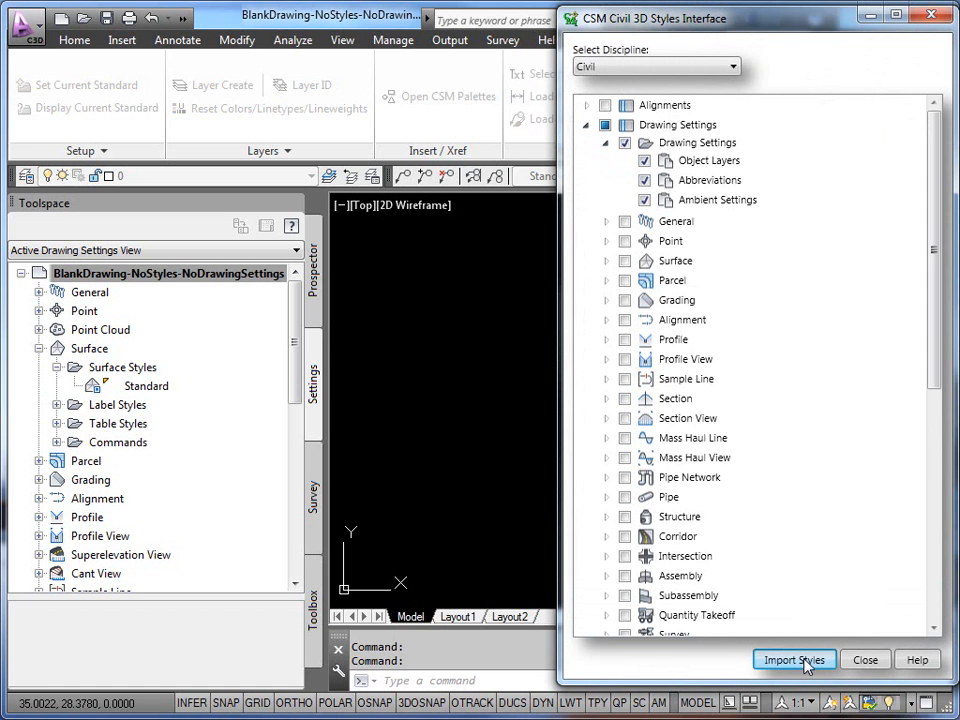
click(865, 660)
Step: Check the imported abbreviations and object layers in the blank drawing's settings
right_click(206, 278)
click(244, 288)
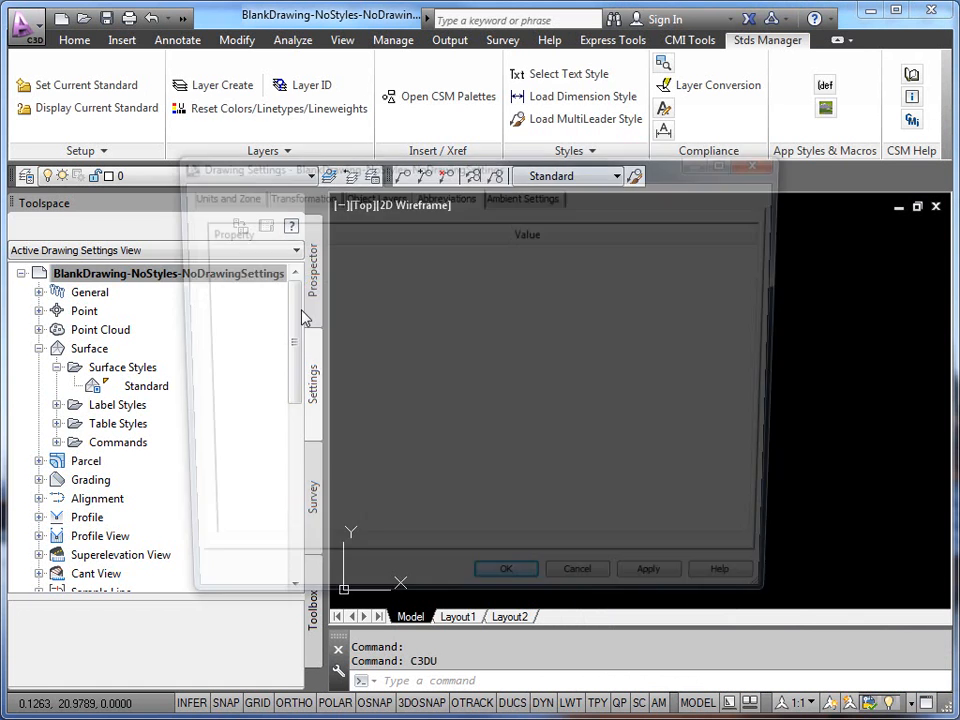
drag(768, 271, 590, 202)
click(372, 195)
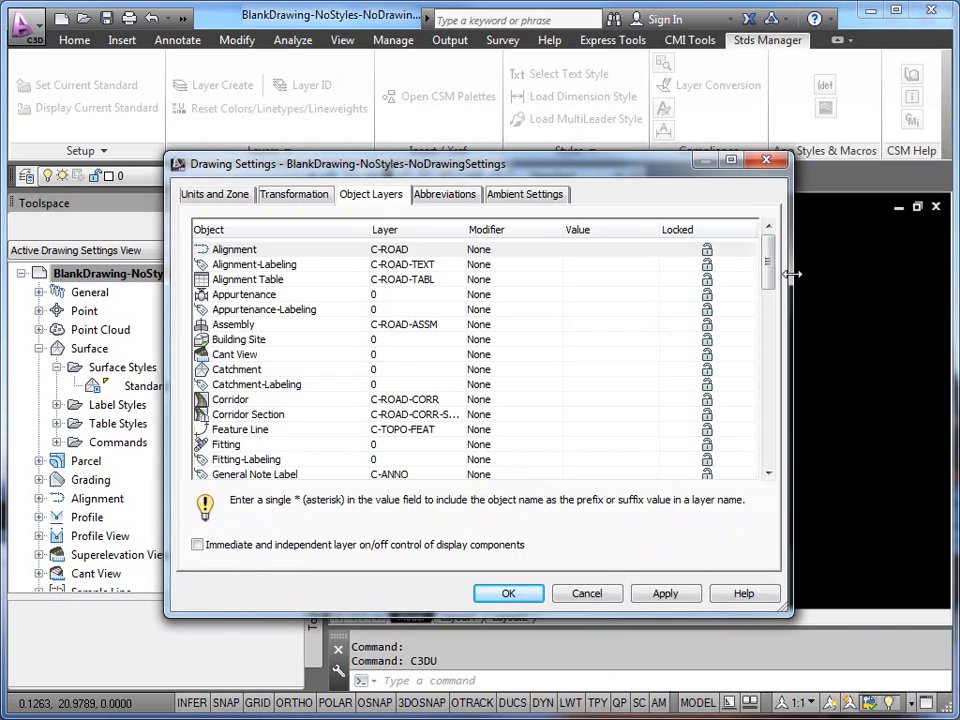
mouse_move(768, 262)
mouse_down()
mouse_move(770, 420)
mouse_move(778, 375)
mouse_move(770, 260)
mouse_up()
click(530, 595)
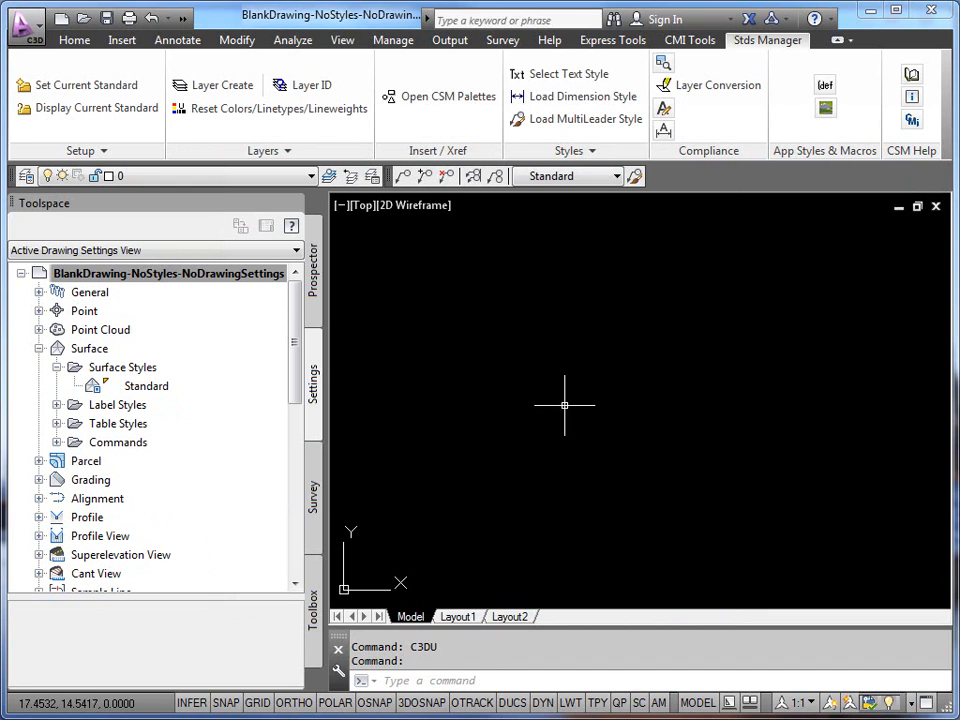
Step: Add the _No Display and Contours and TIN surface styles to the drawing from the CSM tool palette
key(ctrl+3)
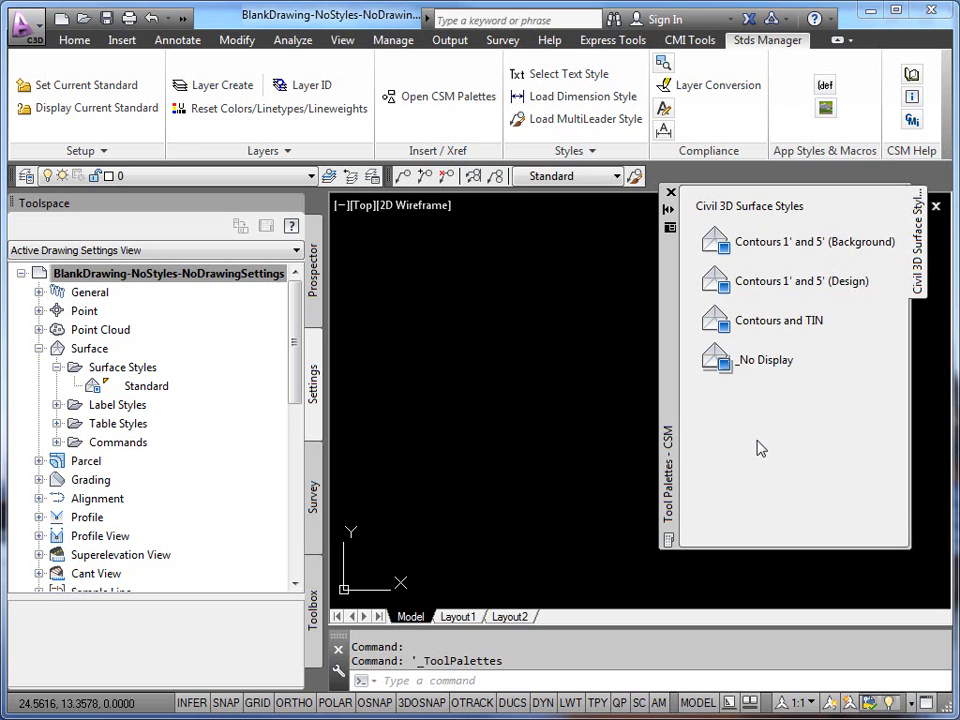
click(765, 360)
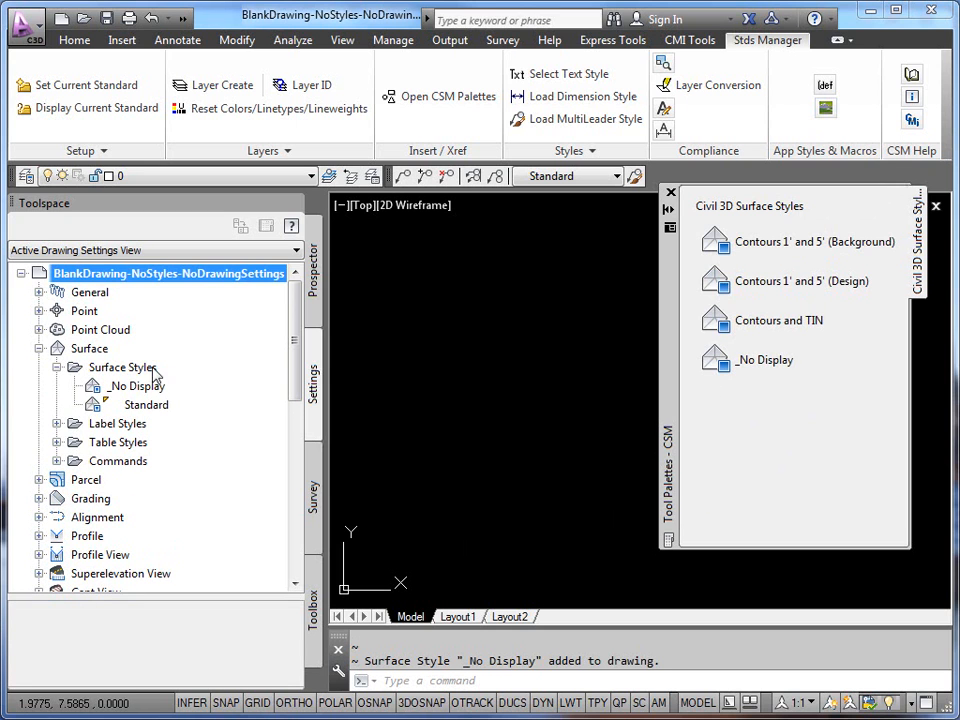
click(742, 318)
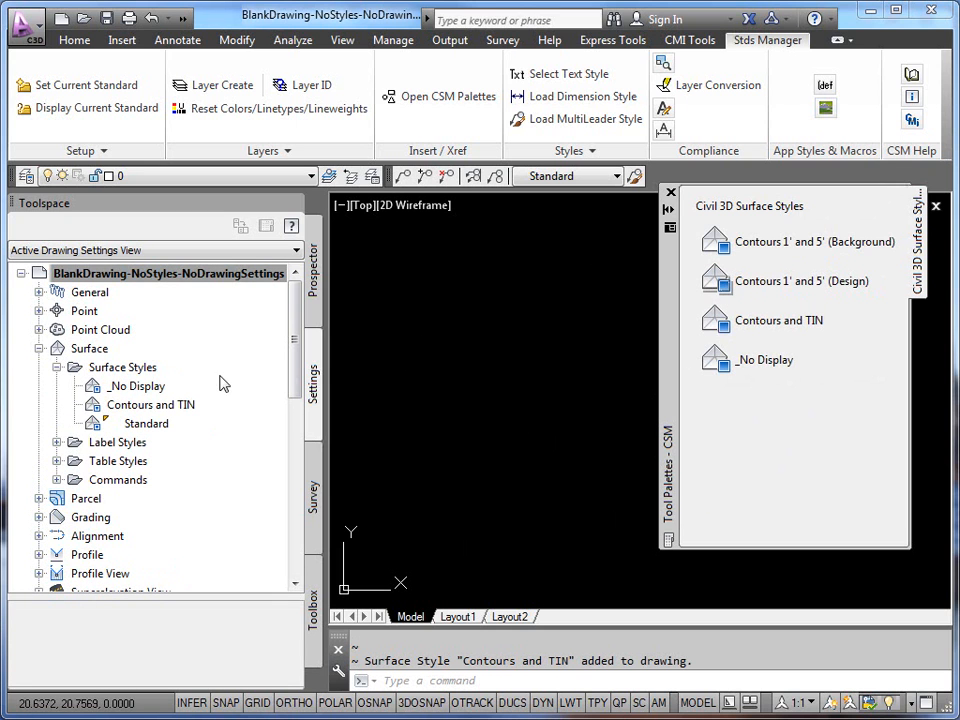
Step: Add the Contours 1' and 5' (Design) and Contours 1' and 5' (Background) surface styles to the drawing, and close the CSM tool palettes
click(742, 281)
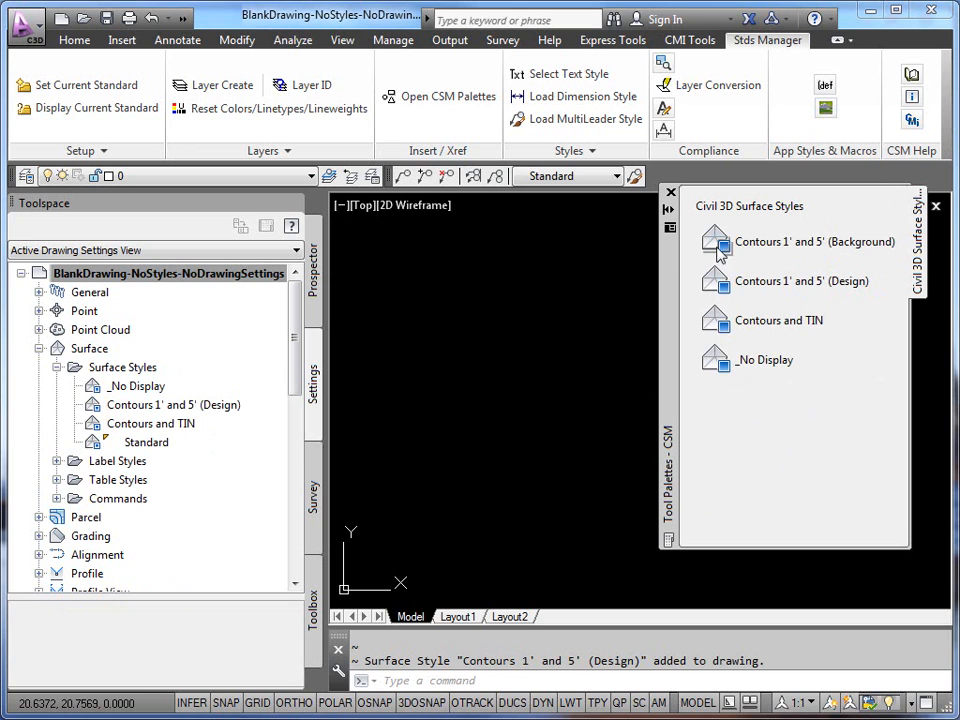
click(670, 192)
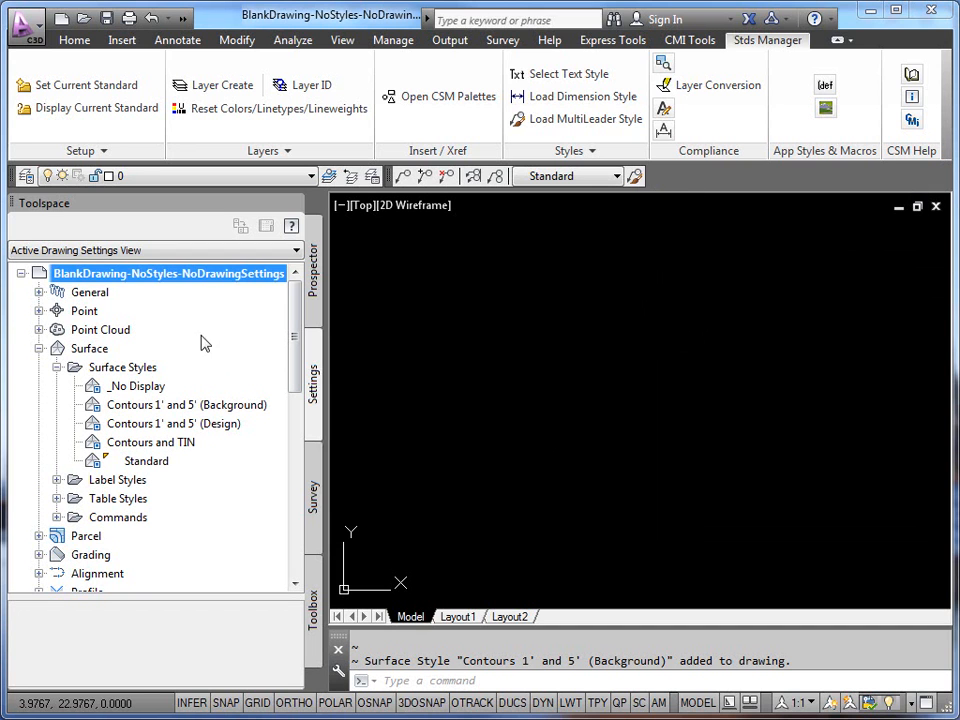
Step: Review the Default Styles and Contour Labeling Defaults in the Surface feature settings without changing them
right_click(115, 370)
right_click(92, 350)
right_click(92, 349)
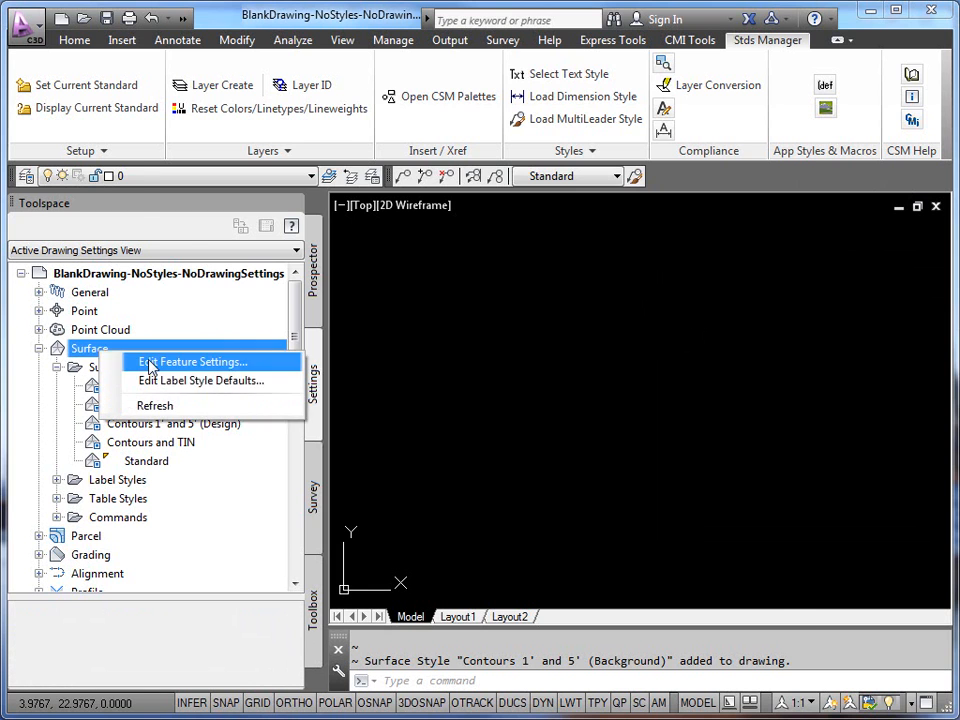
click(146, 364)
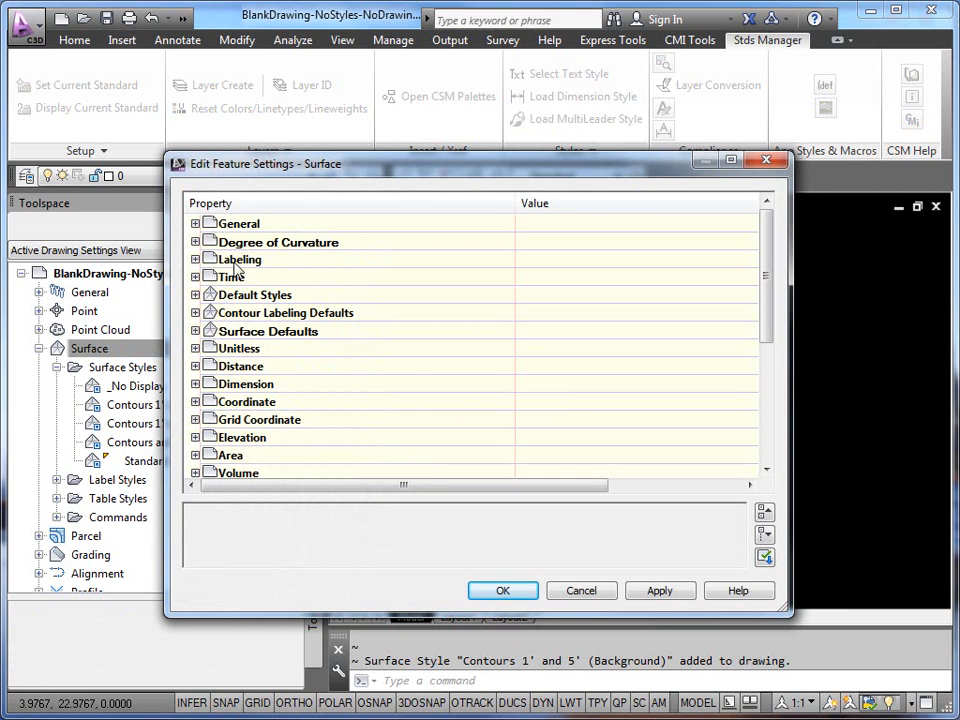
drag(350, 172, 447, 135)
click(293, 257)
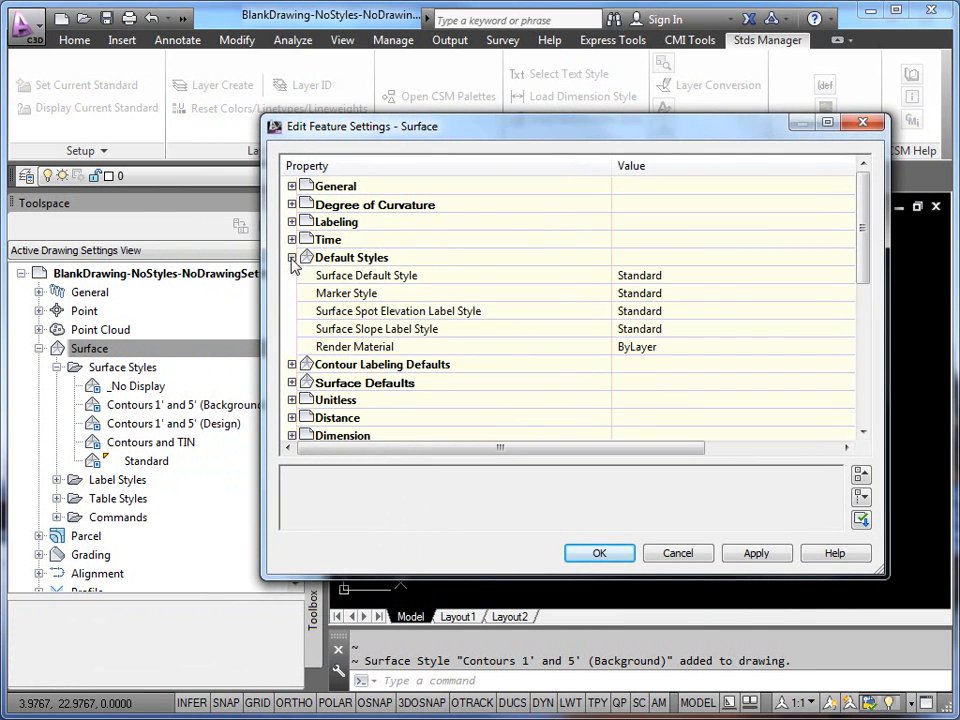
click(292, 364)
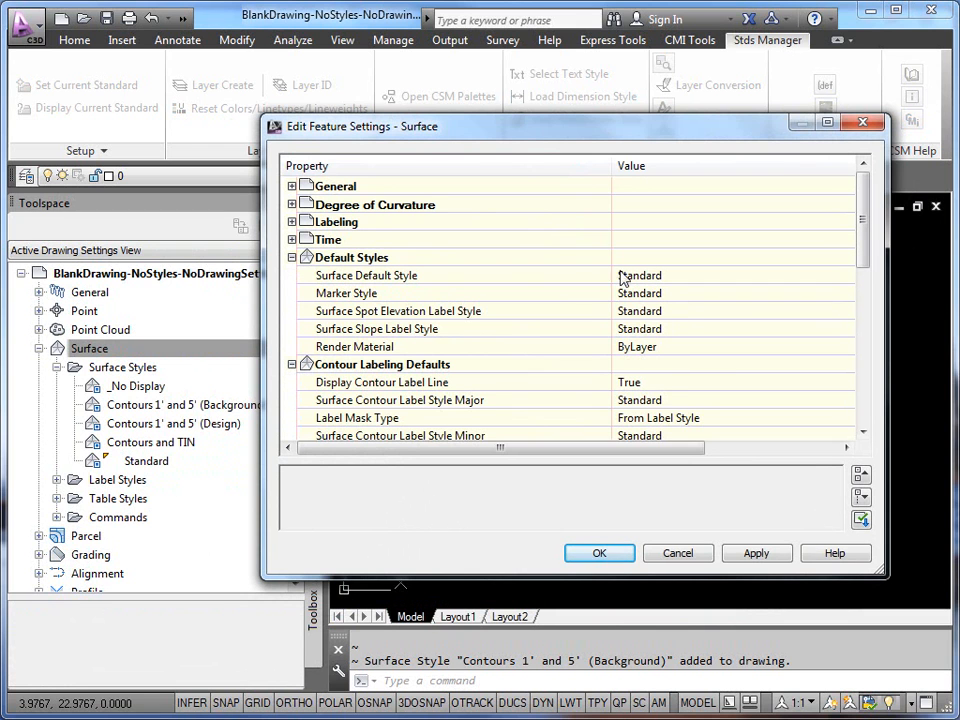
click(292, 257)
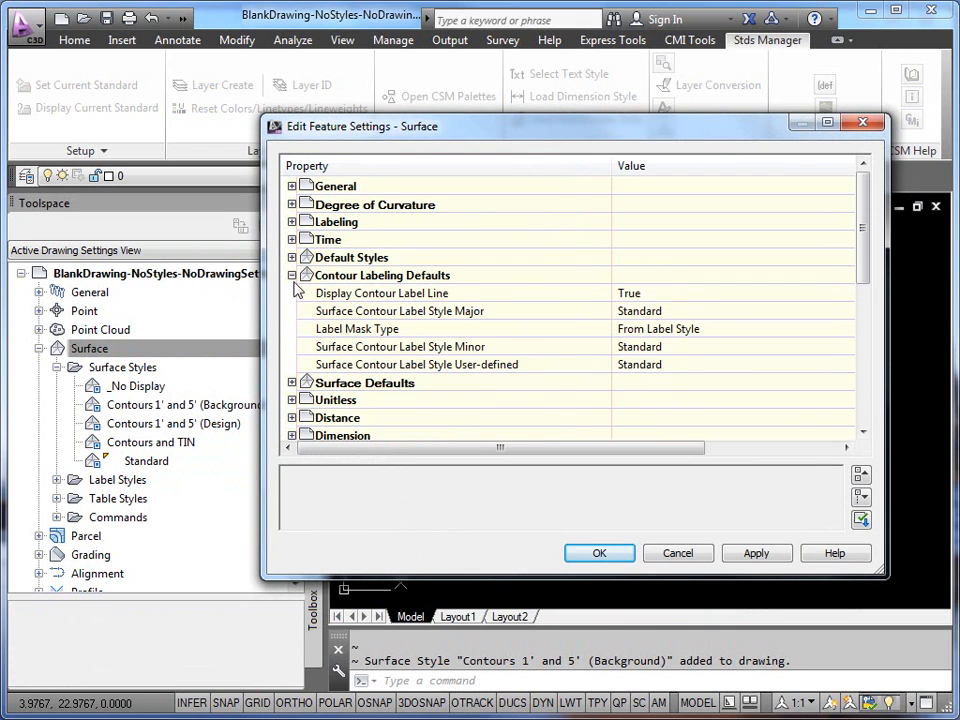
click(293, 277)
click(627, 555)
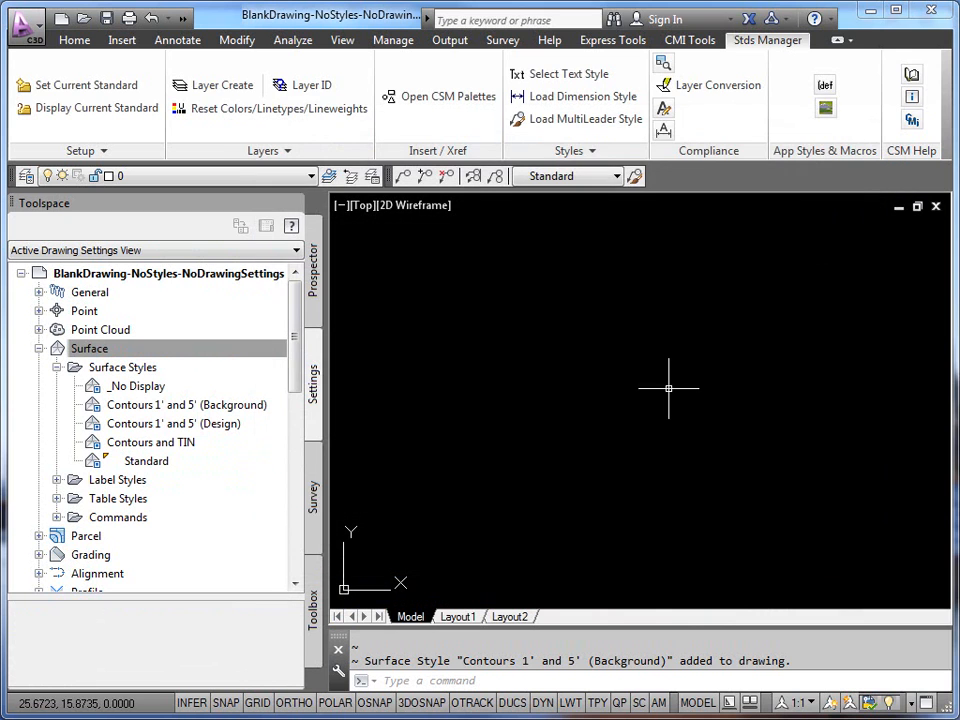
Step: Import the Surface Feature Settings from the Civil discipline's STD-Surface style set into the blank drawing
click(824, 108)
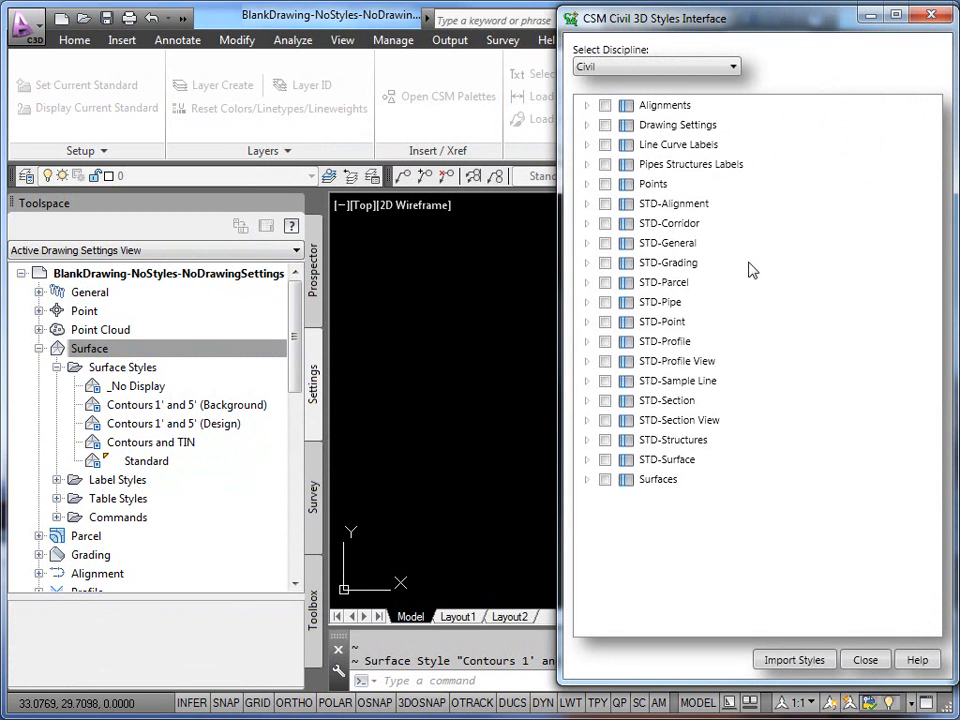
click(586, 481)
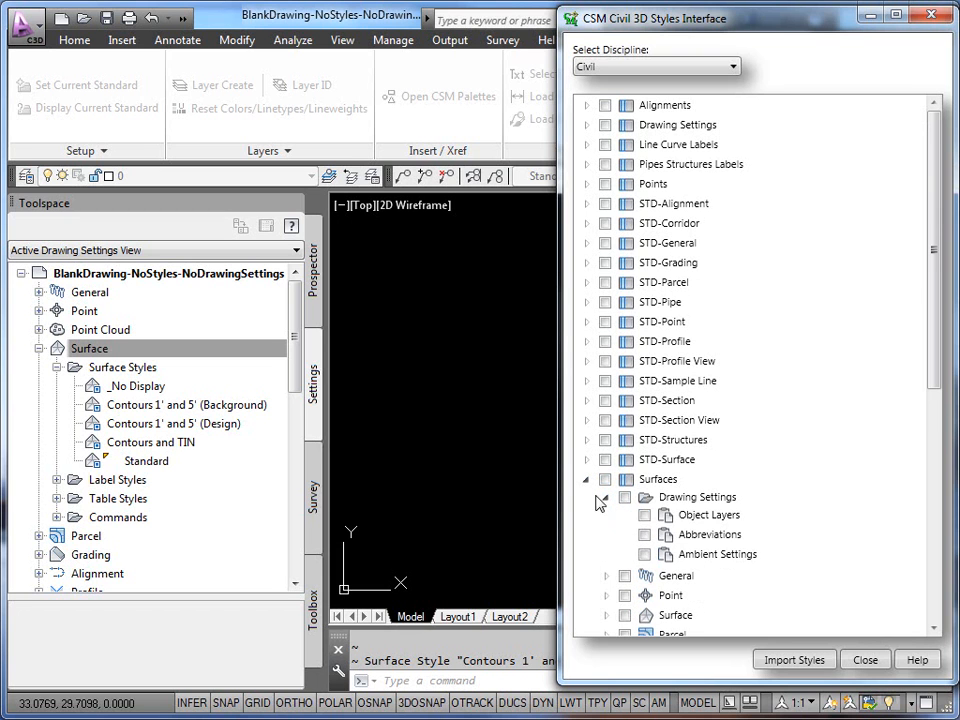
click(605, 497)
click(605, 556)
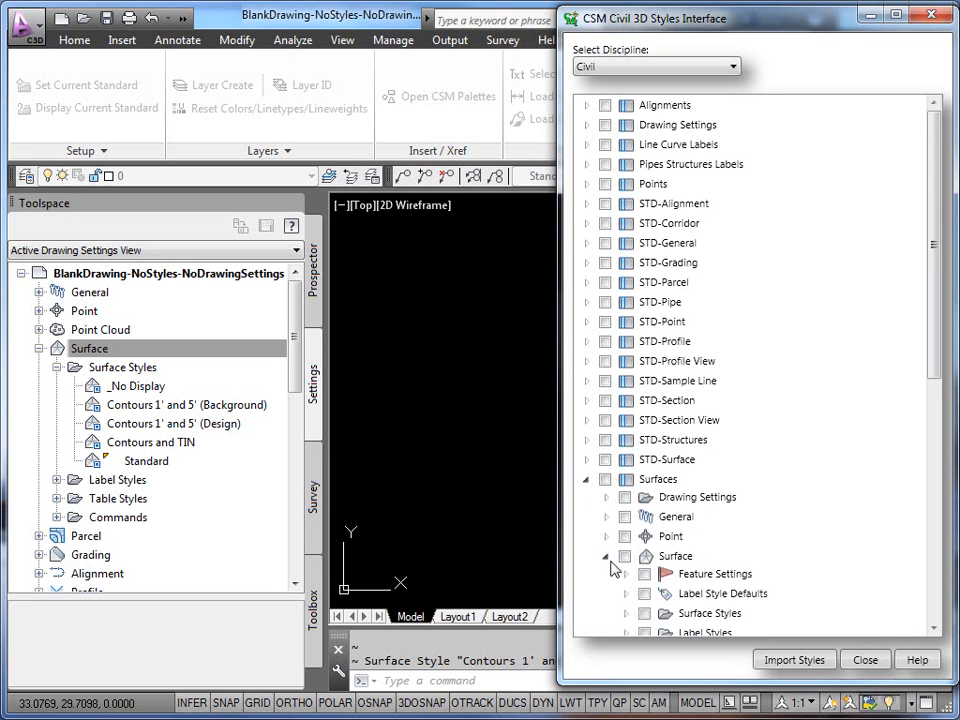
click(626, 574)
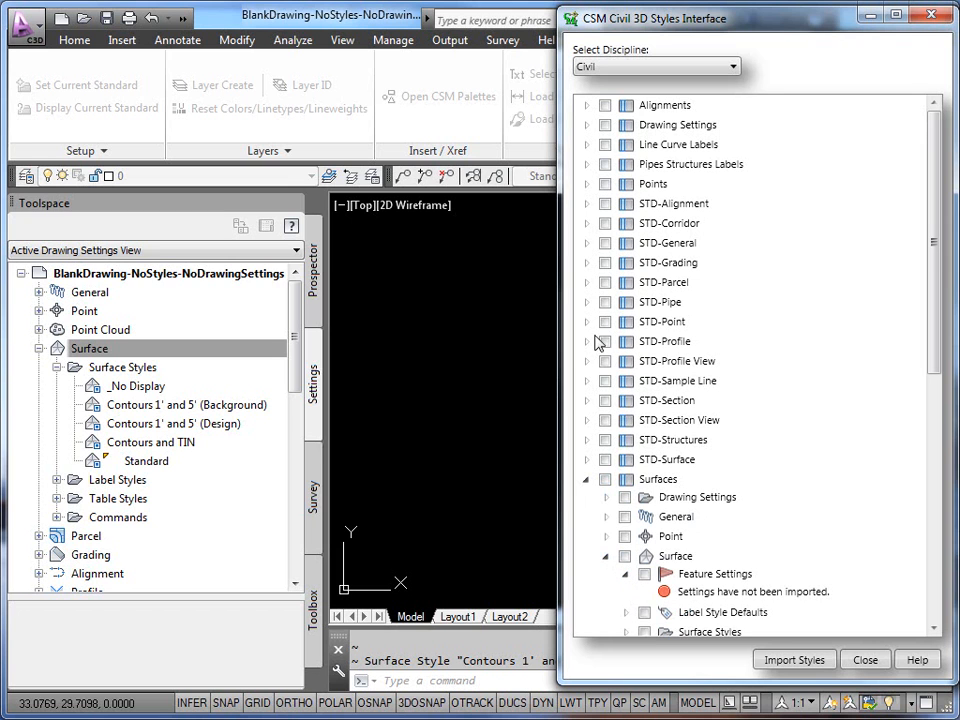
click(587, 460)
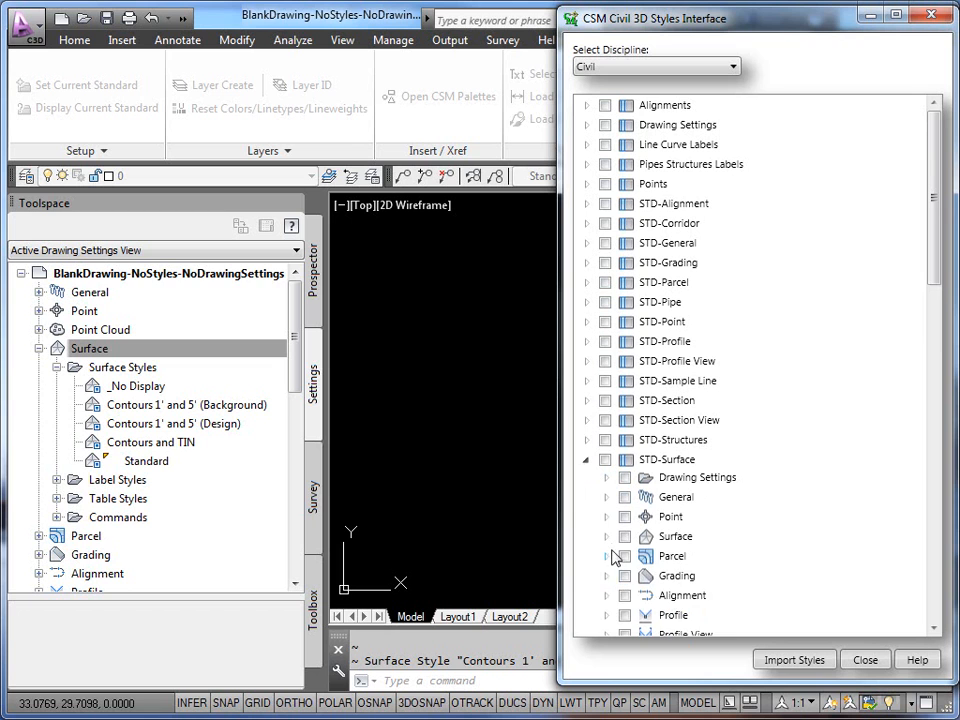
click(606, 537)
click(625, 555)
click(645, 557)
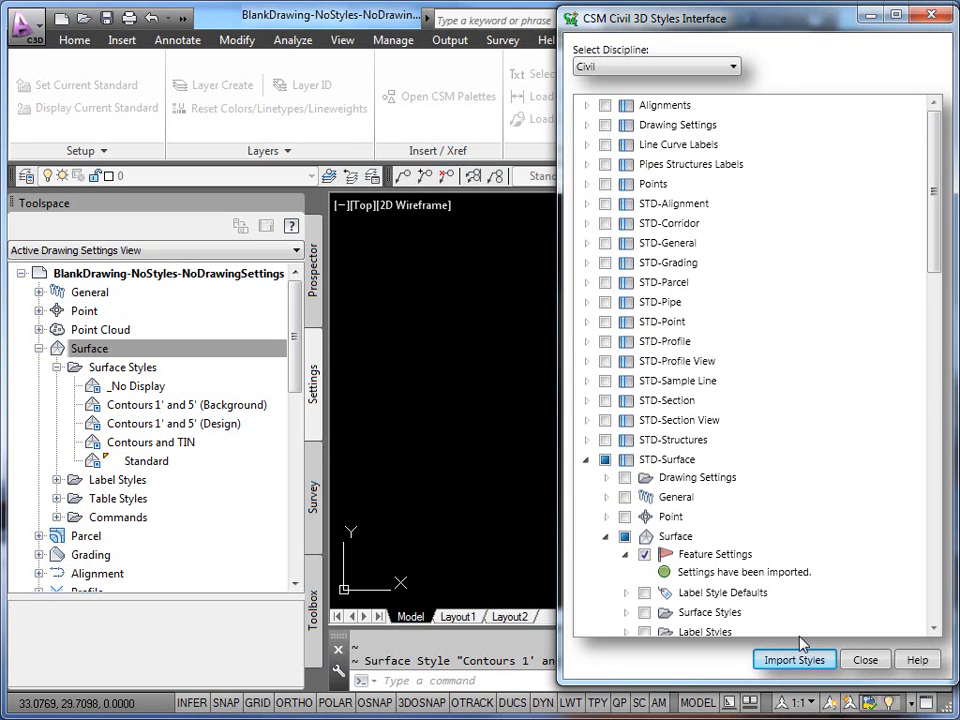
click(865, 659)
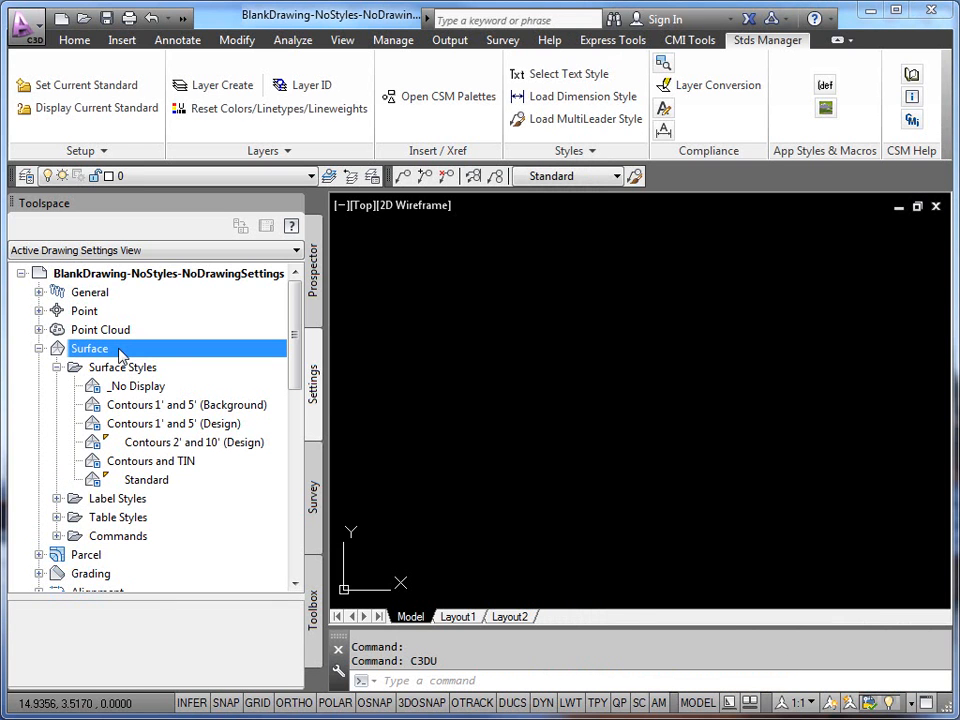
Step: Check the imported Default Styles and Contour Labeling Defaults in the Surface feature settings without changing them
right_click(117, 356)
click(203, 355)
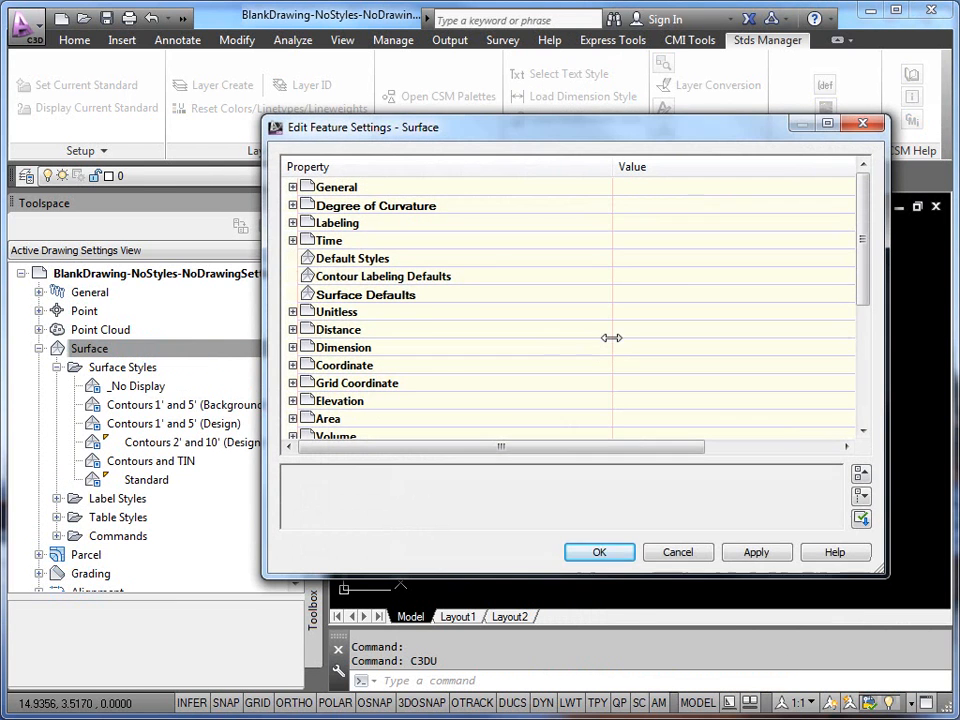
click(294, 259)
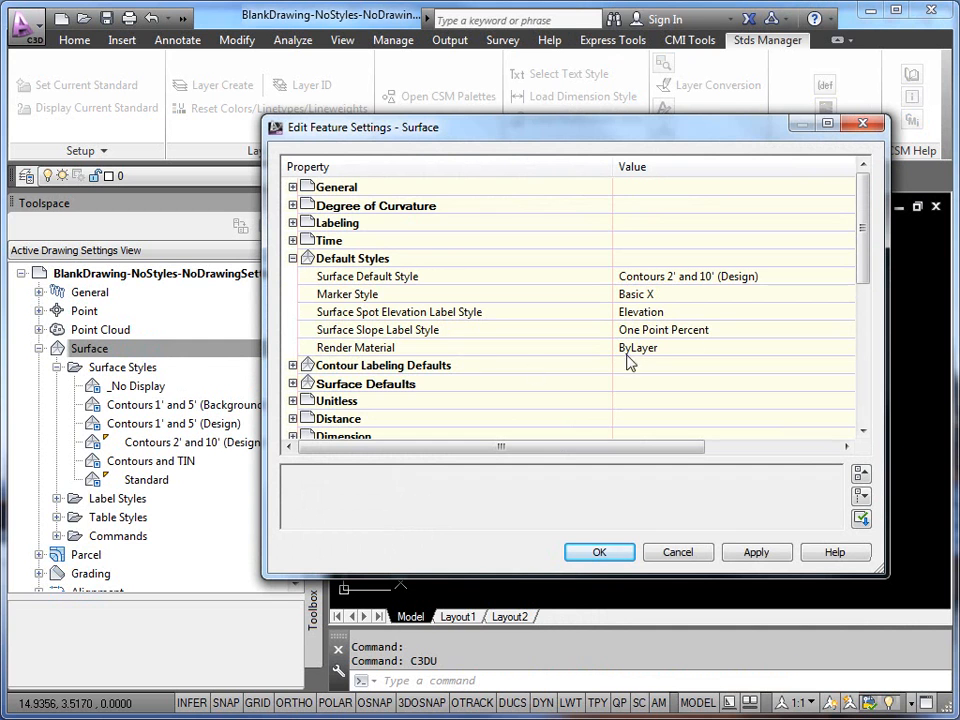
click(293, 365)
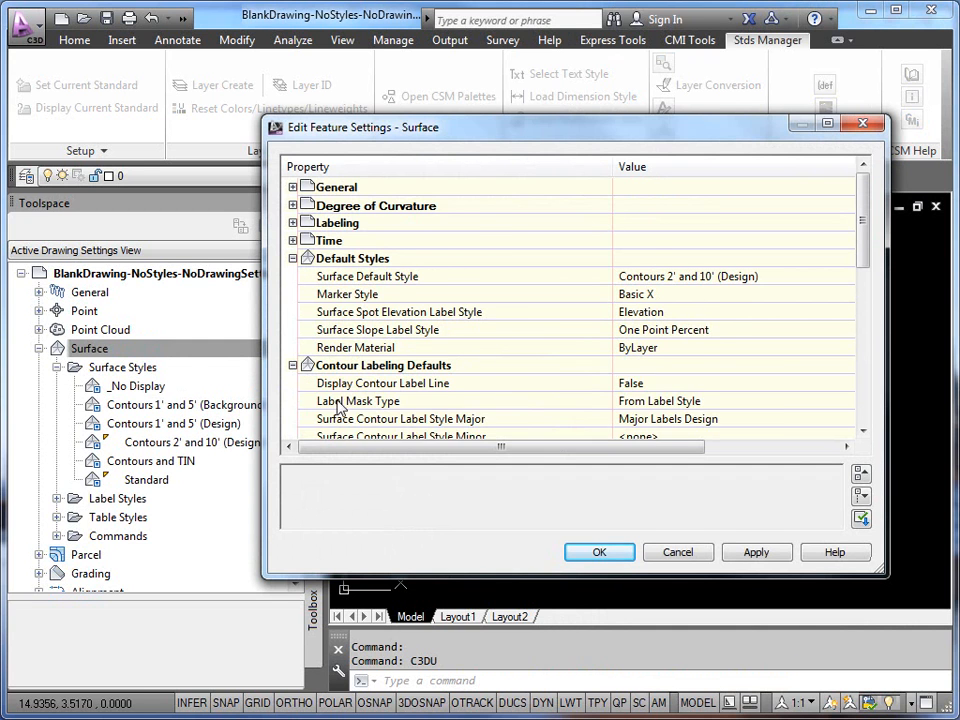
scroll(420, 380, down, 2)
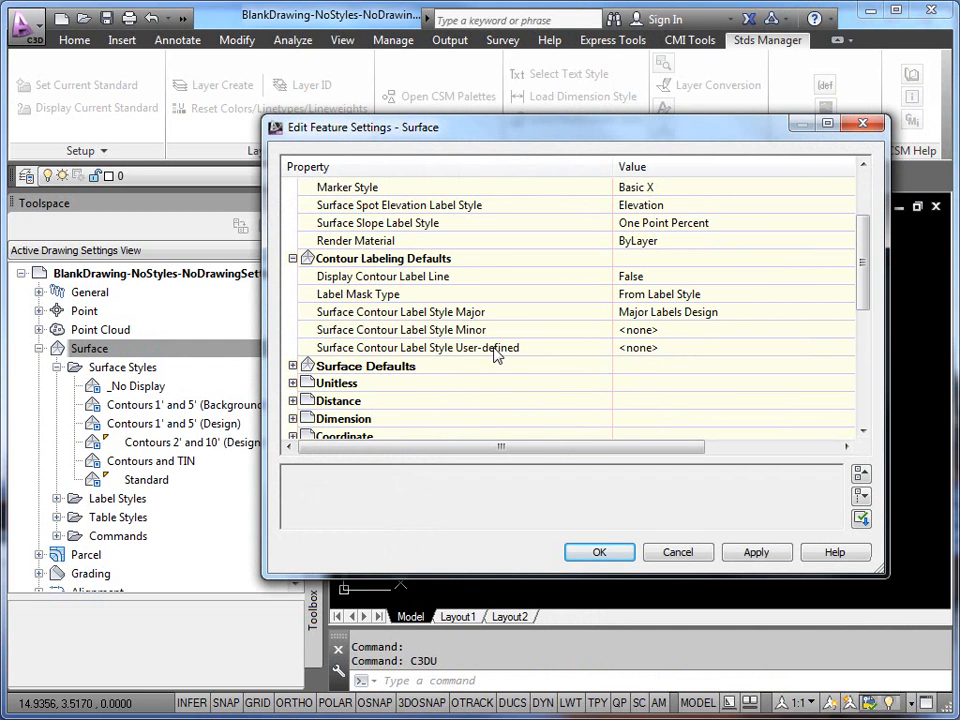
click(677, 552)
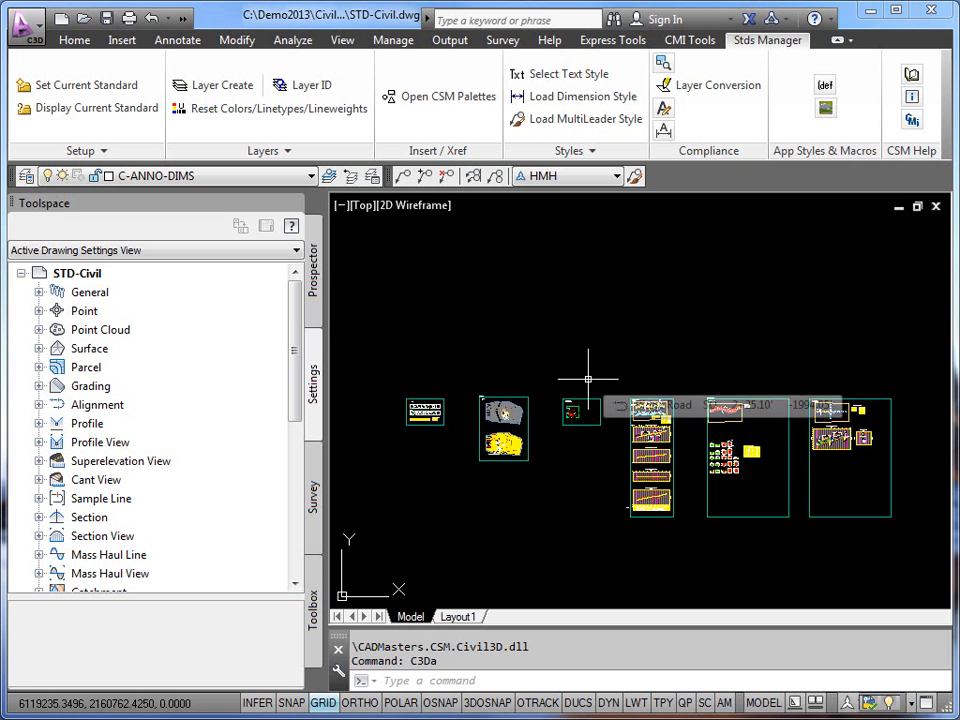
Step: Zoom in on the yellow-and-red contour surface in the STD-Civil drawing to inspect its surface style
text(z)
key(Return)
click(481, 430)
click(533, 464)
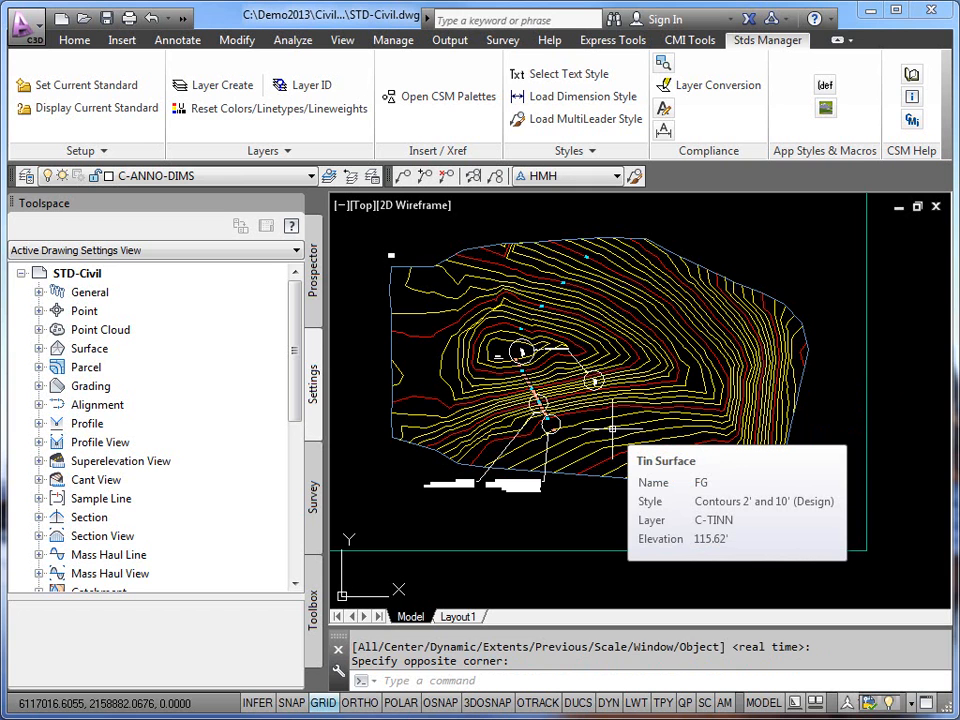
Step: Add a style set named Demostration to the Civil discipline in the CSM Civil 3D Styles Interface
key(alt+Tab)
right_click(165, 325)
click(222, 338)
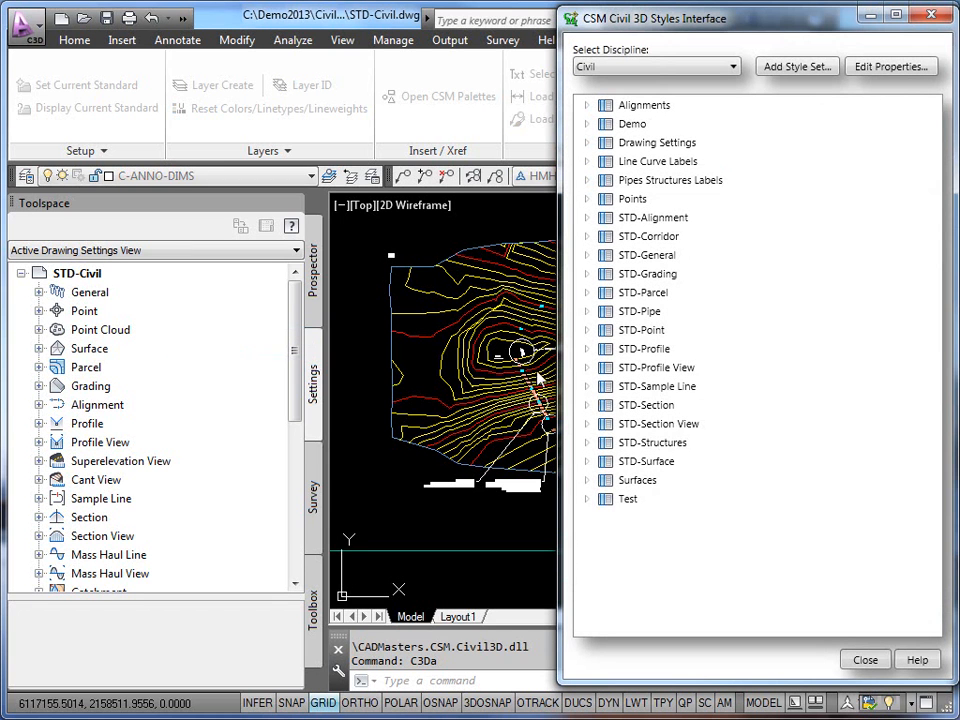
click(796, 68)
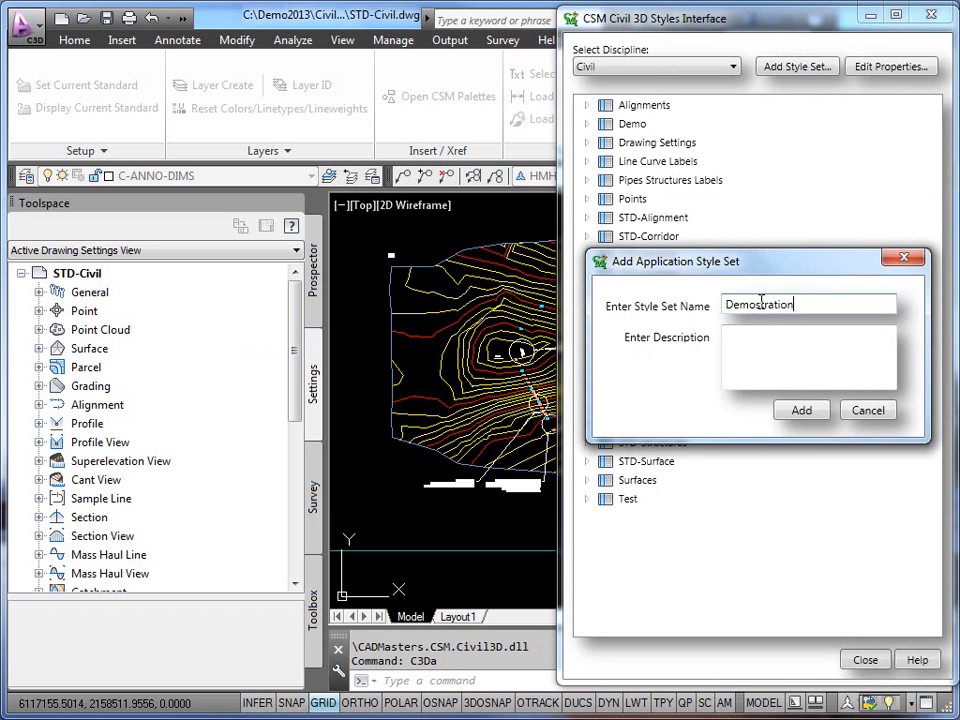
click(804, 413)
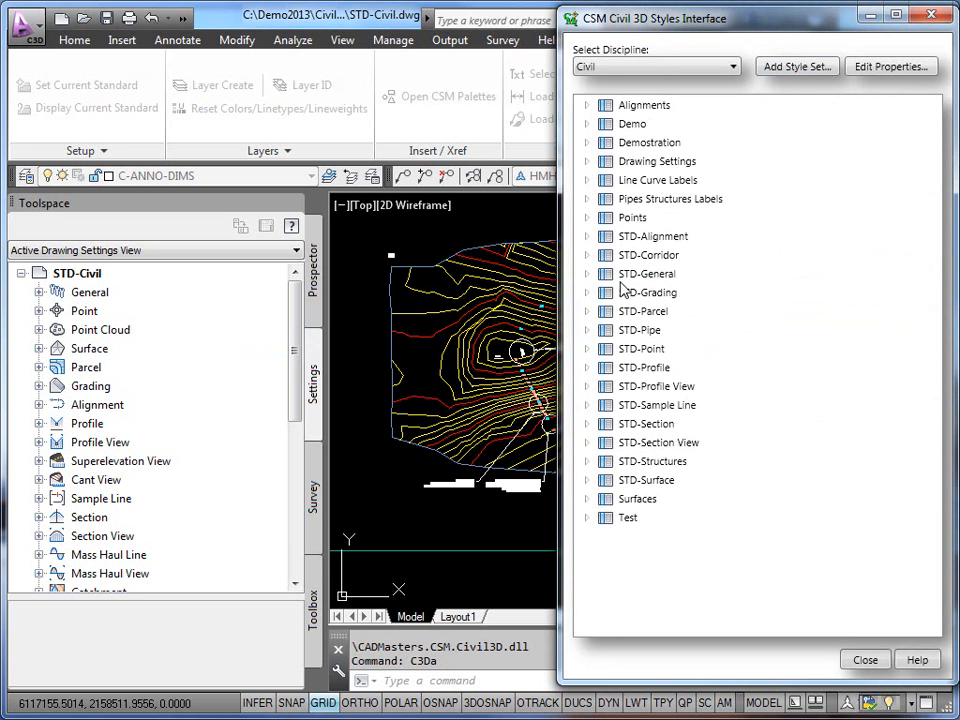
Step: Import surface styles Contours 1' and 5' (Background) and Contours 1' and 5' (Design) into the Demostration set, overwriting all existing styles
click(587, 143)
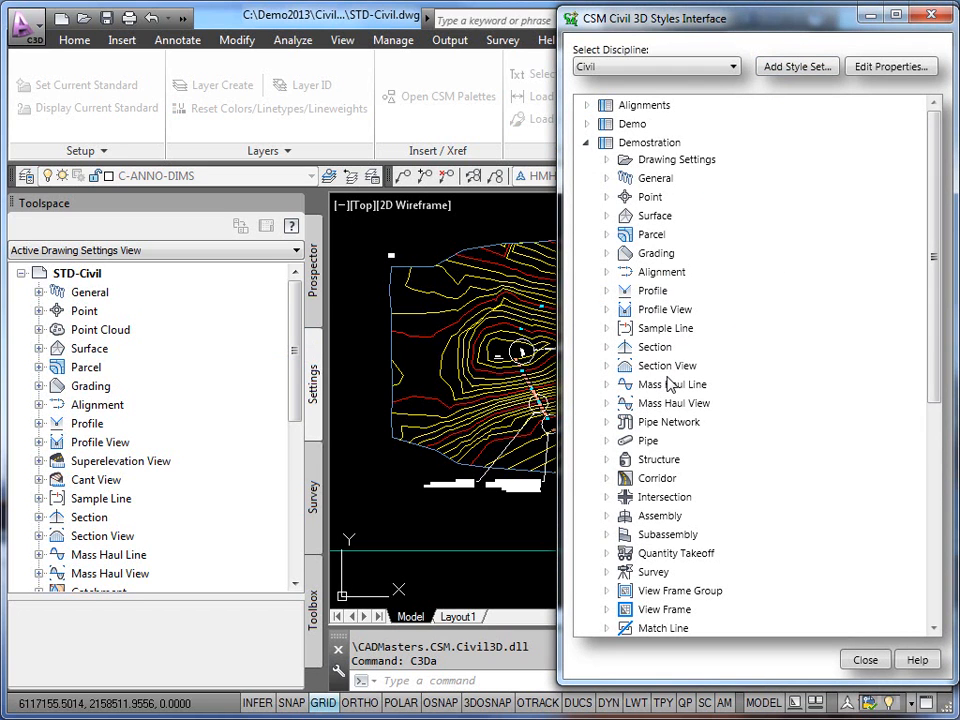
click(605, 217)
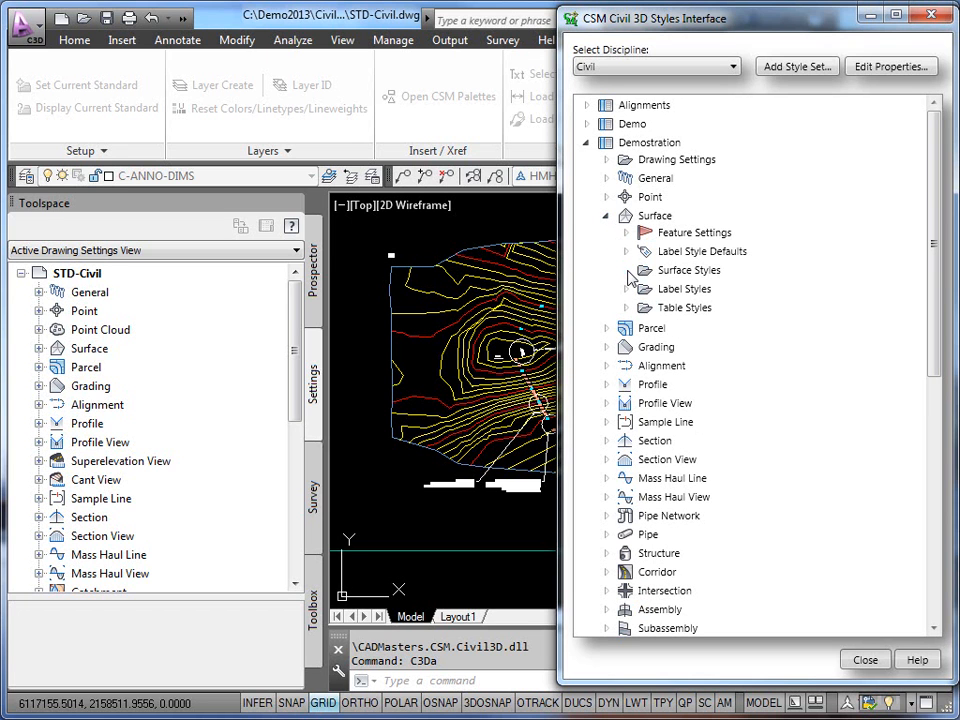
right_click(686, 271)
click(740, 286)
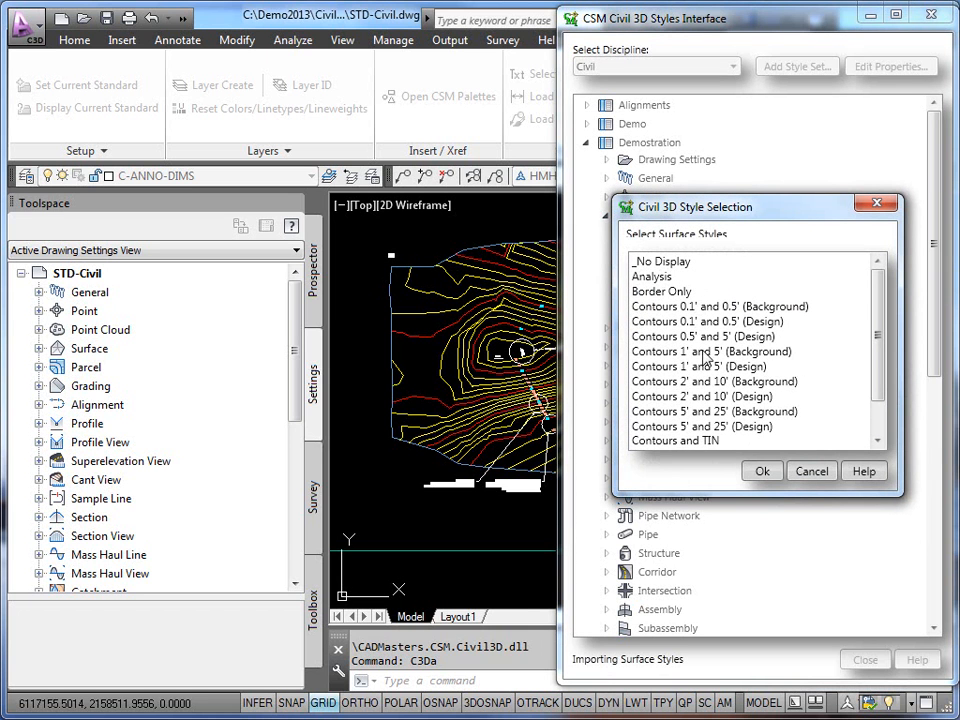
click(645, 351)
shift+click(643, 366)
click(762, 472)
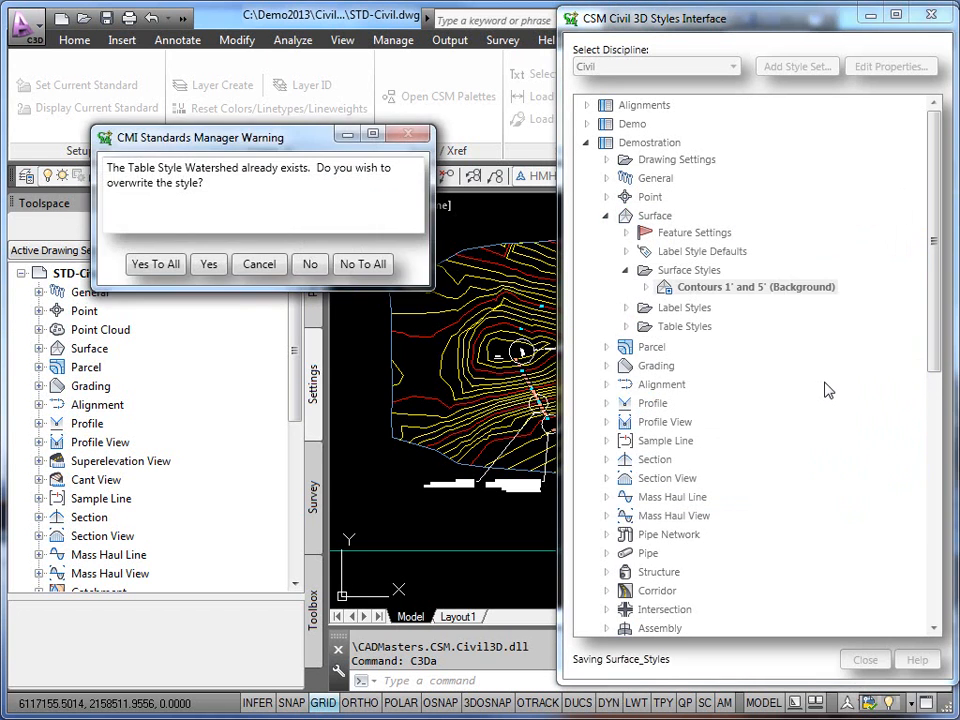
click(153, 265)
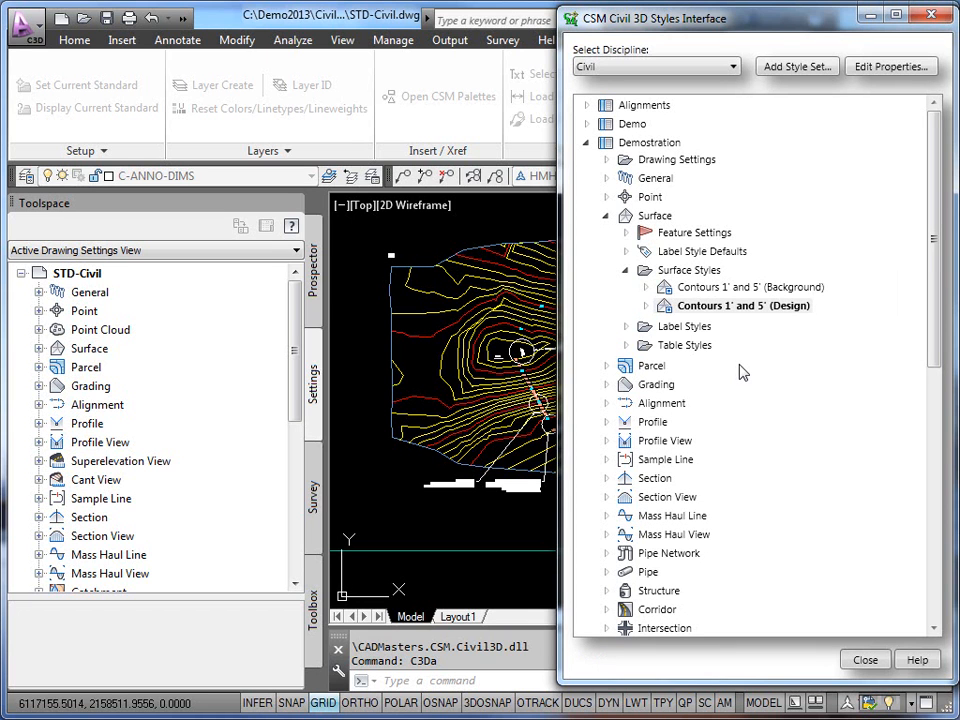
Step: Assign layer C-TOPO-MAJR to the MajorContour plan component of the Contours 1' and 5' (Background) style in the Demostration set
click(645, 287)
click(665, 304)
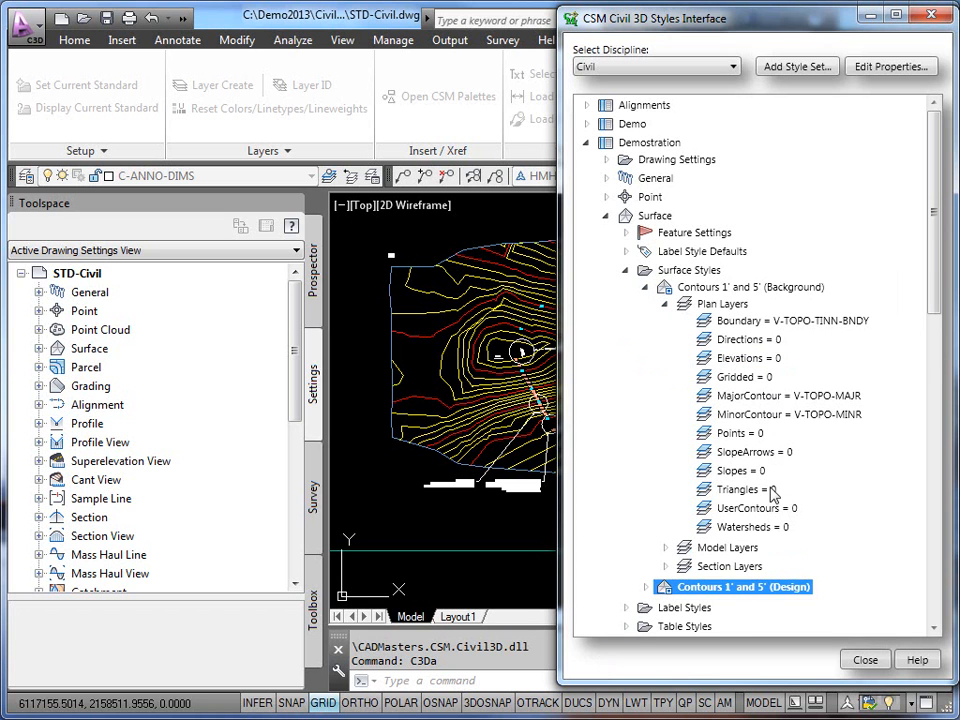
right_click(755, 403)
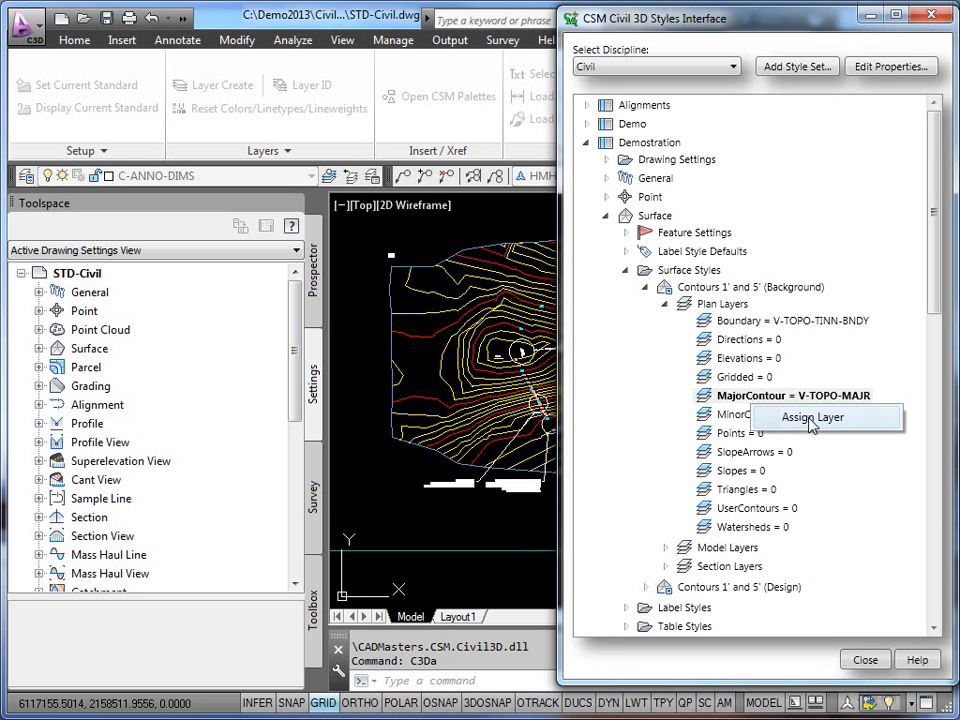
click(812, 420)
click(82, 208)
drag(229, 290, 233, 492)
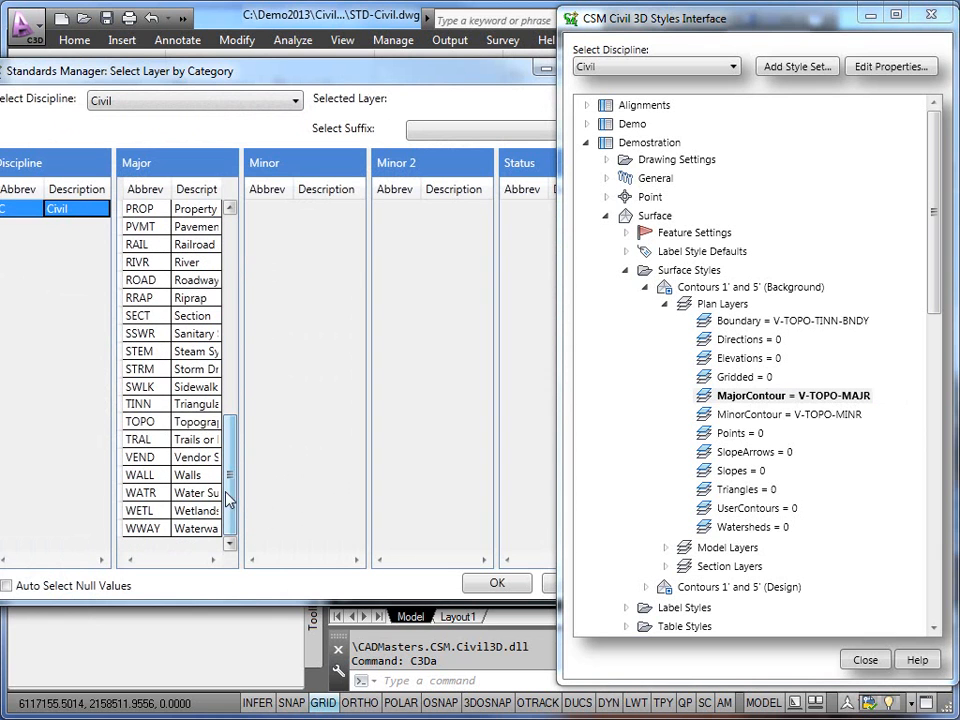
click(142, 421)
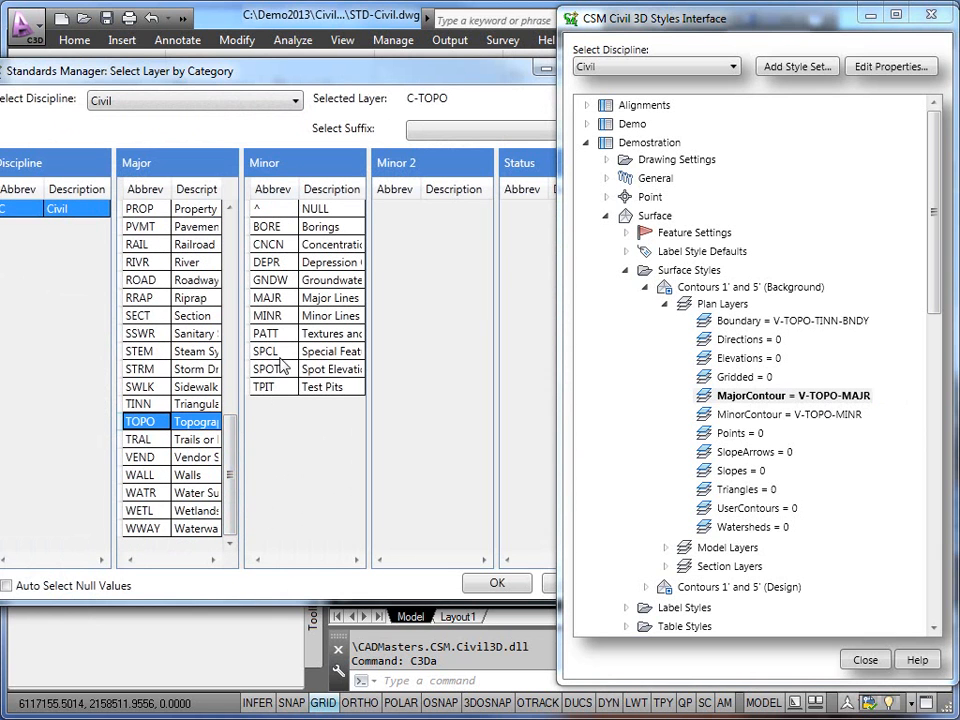
click(266, 298)
click(400, 208)
click(520, 208)
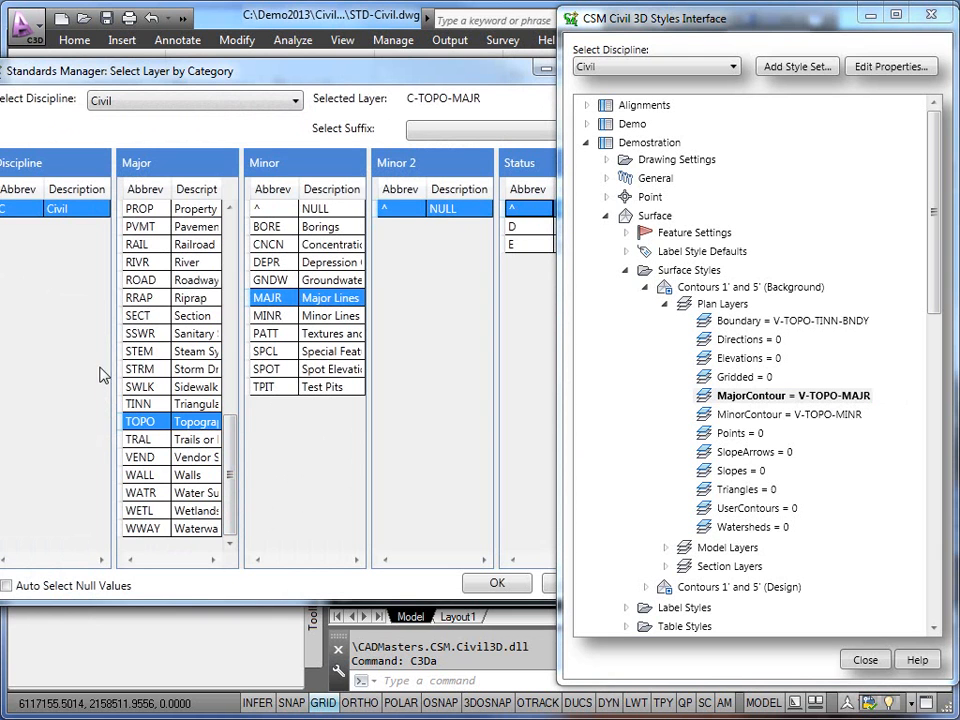
click(497, 582)
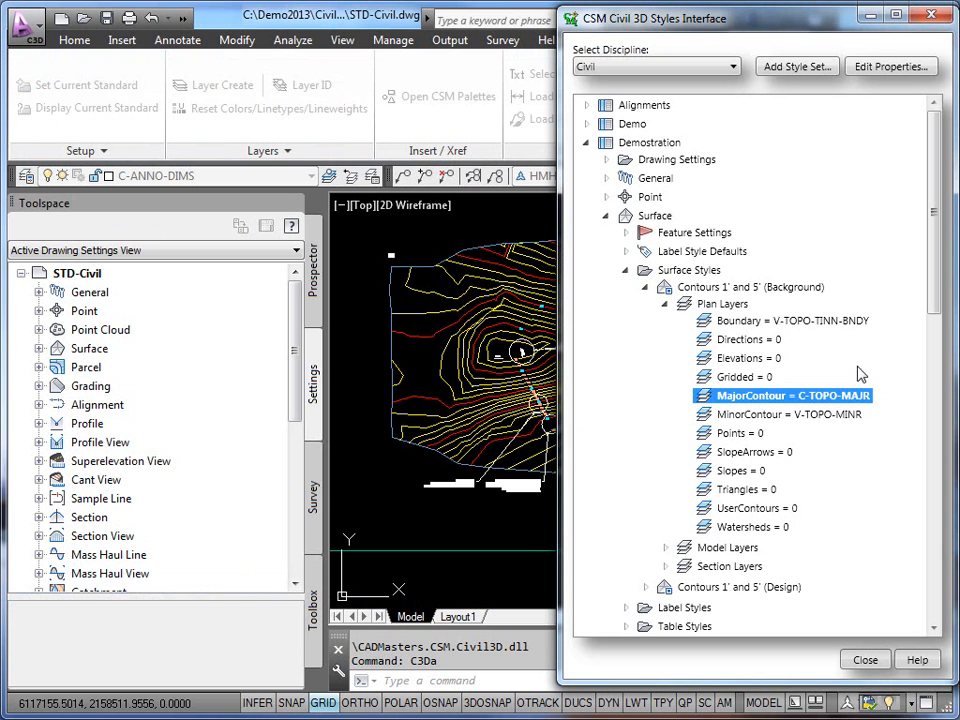
Step: Close the styles interface, switch to Drawing5 and list the surface styles it contains
click(865, 662)
click(633, 500)
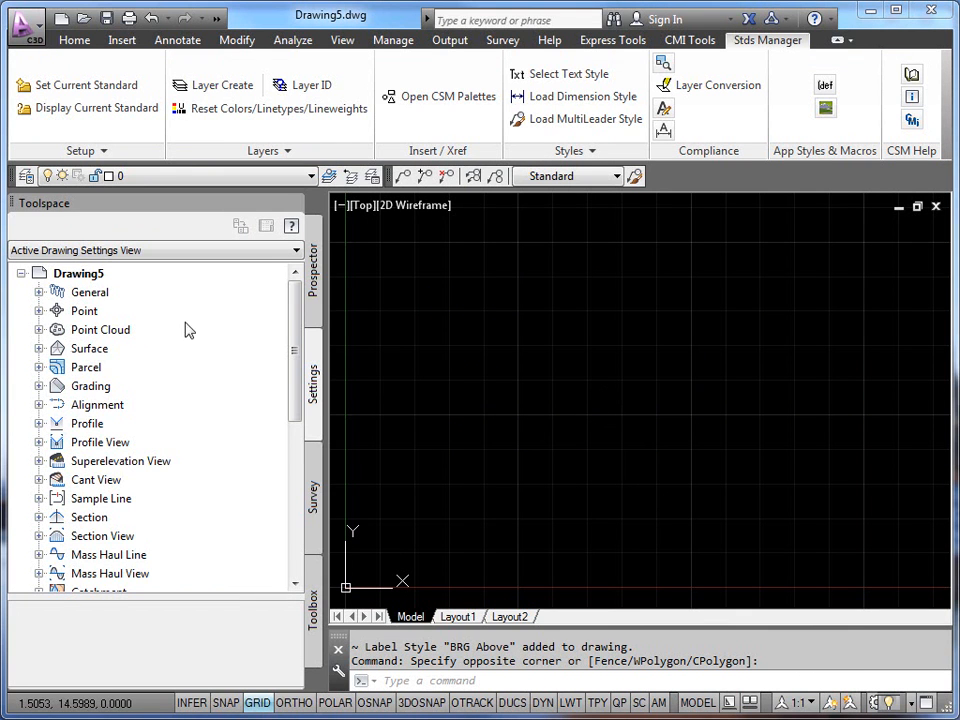
click(39, 348)
click(57, 367)
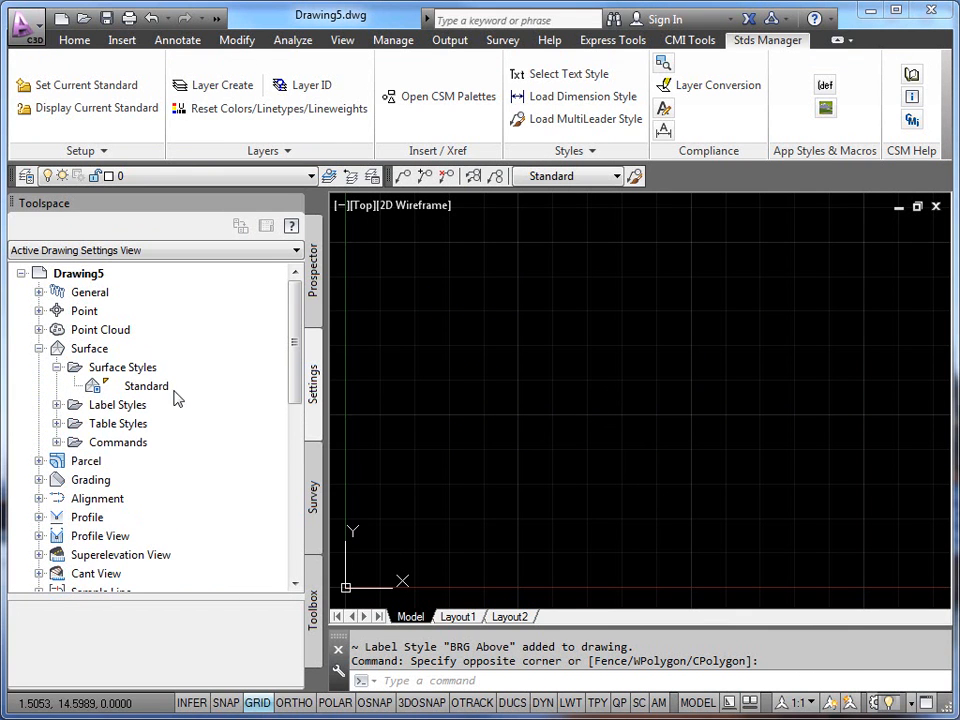
Step: Import both Contours 1' and 5' surface styles, Background and Design, from the Demostration style set into Drawing5
click(825, 107)
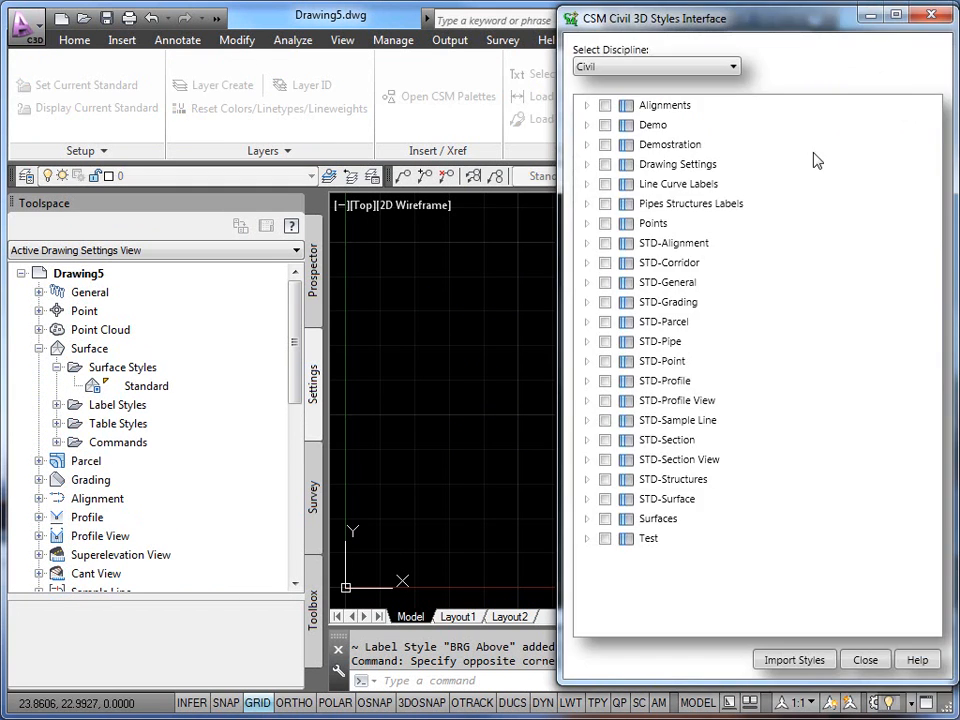
click(586, 144)
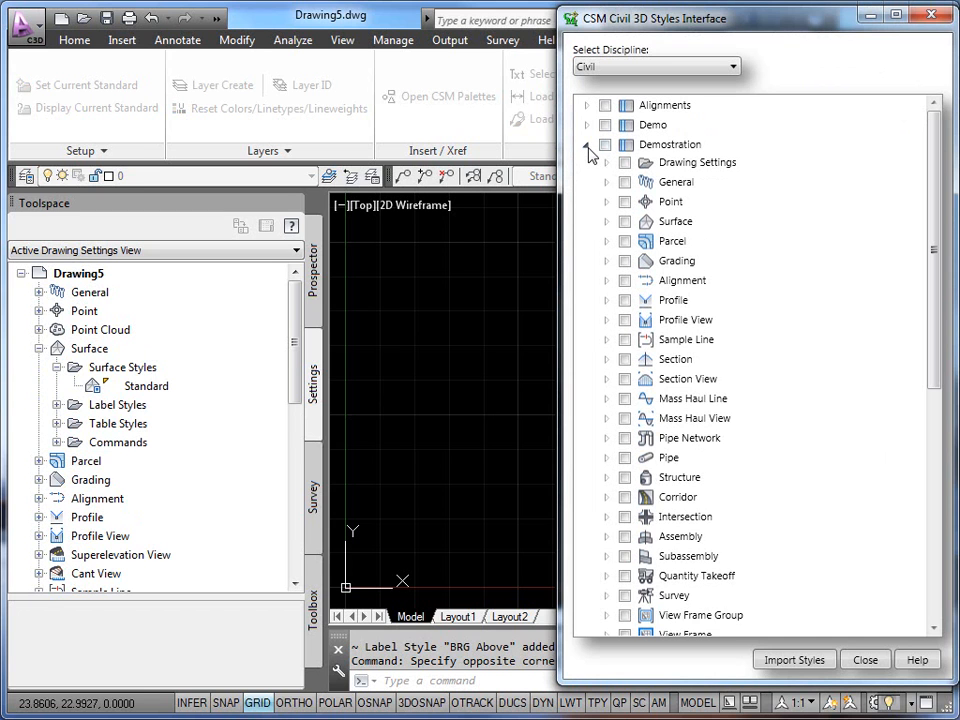
click(605, 222)
click(625, 278)
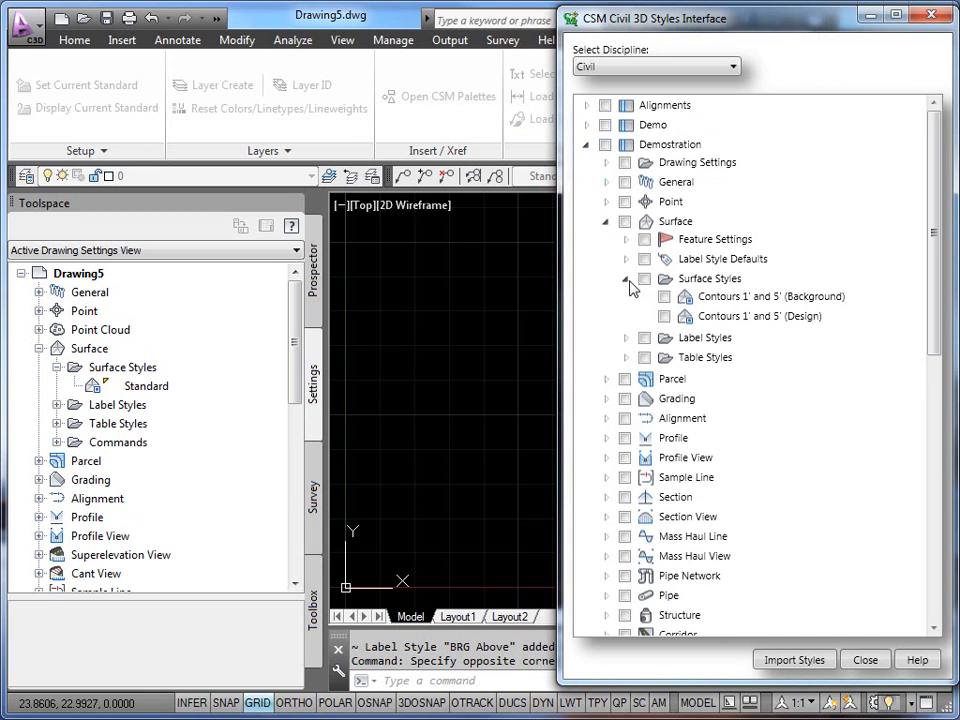
click(644, 278)
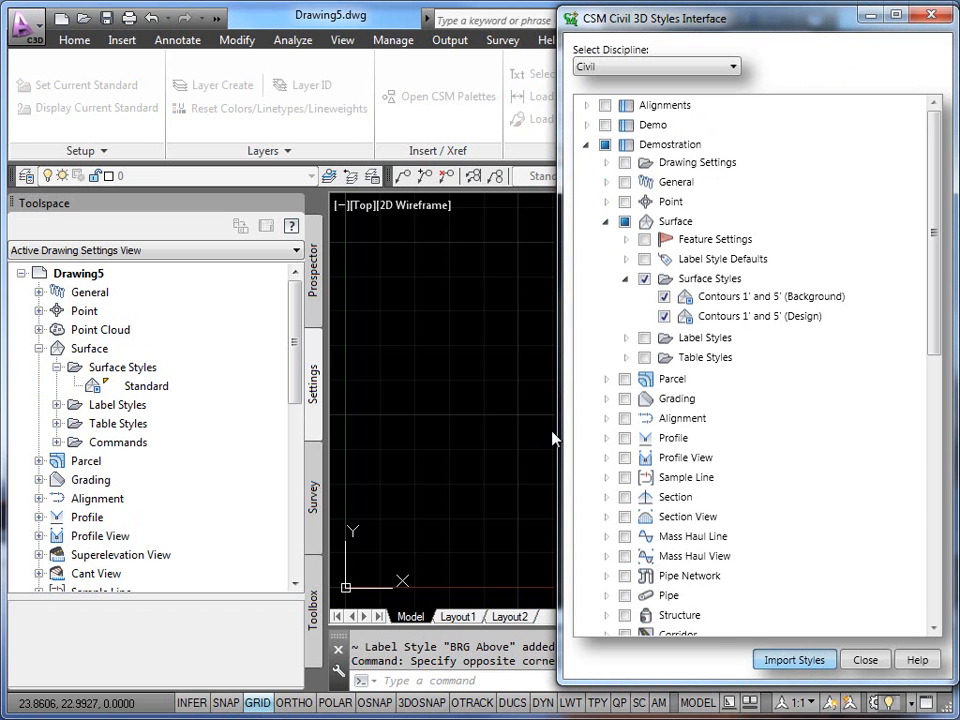
click(866, 663)
Step: Examine the Major Contour layer in the plan display settings of the Contours 1' and 5' (Background) style
double_click(193, 392)
click(128, 302)
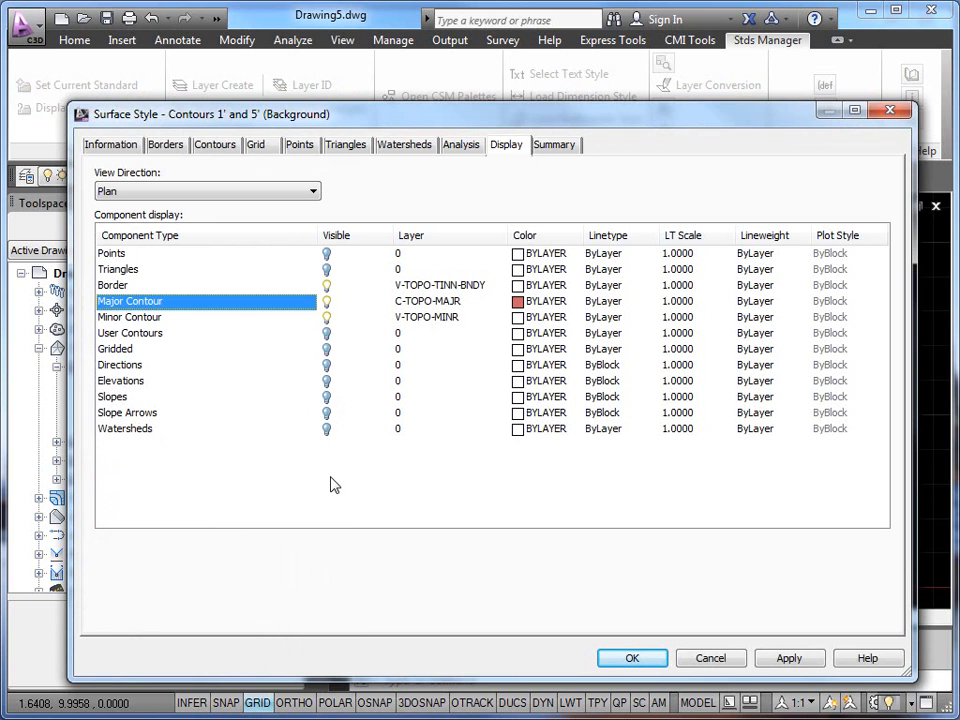
click(722, 660)
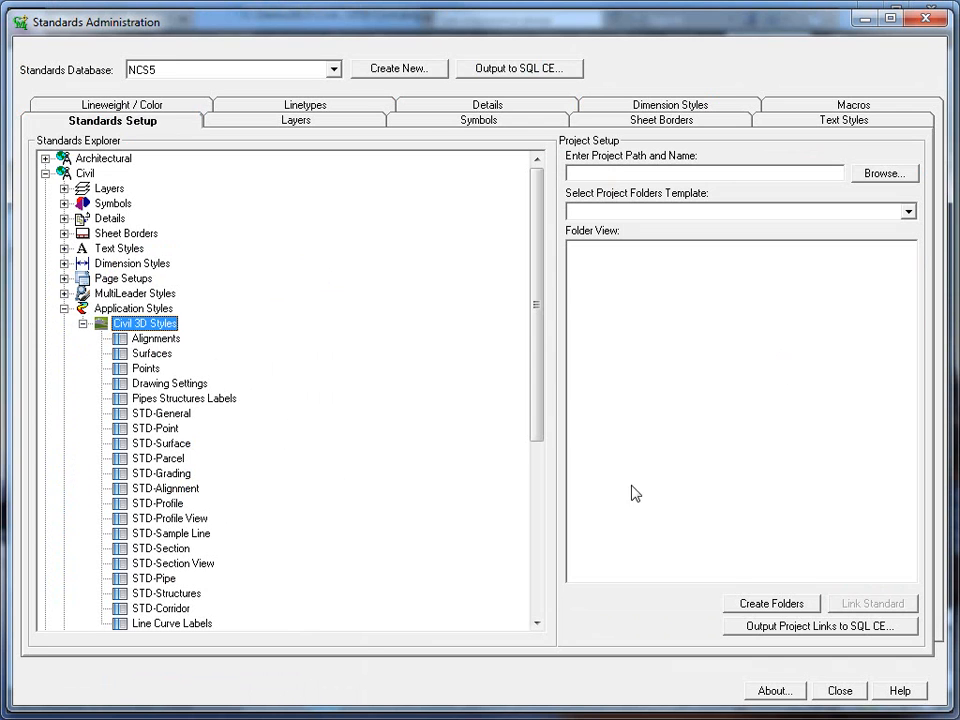
Step: Switch to Standards Administration, open the Civil 3D styles interface for STD-Civil and start its style property editor
right_click(167, 335)
click(205, 339)
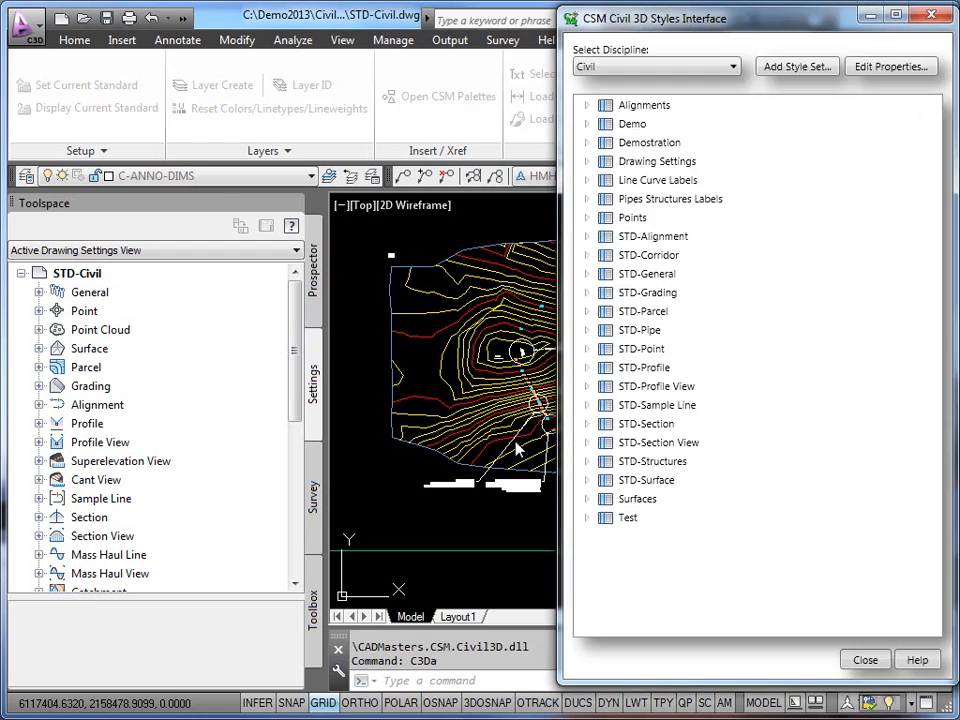
click(890, 67)
drag(842, 47, 584, 61)
Step: List the Layers properties of the Object Styles in the Civil discipline's Demostration style set
click(280, 116)
click(281, 117)
click(466, 117)
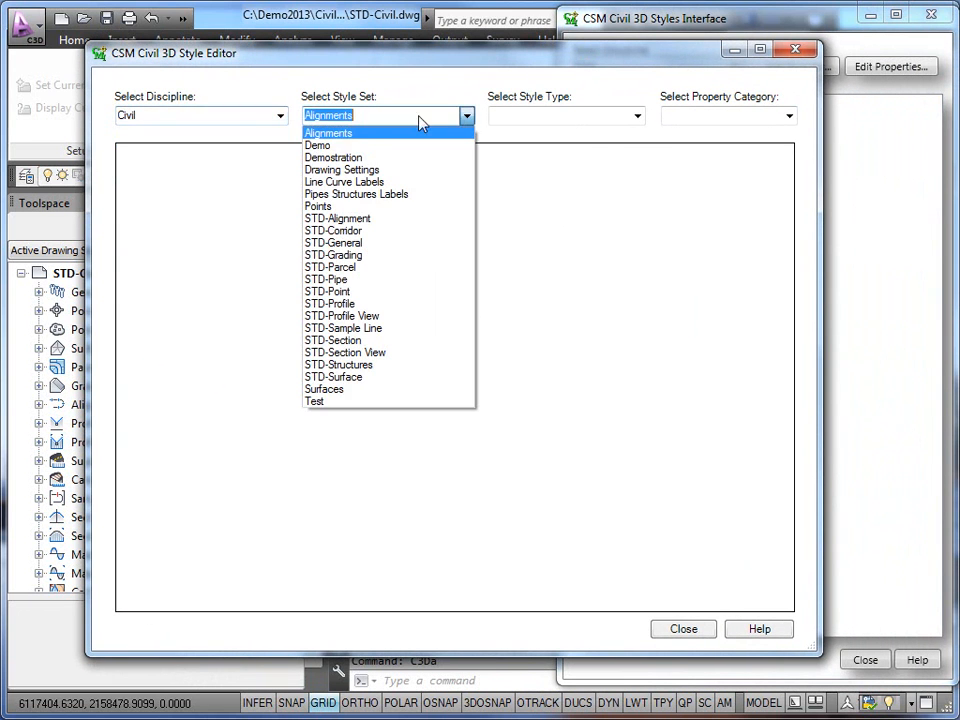
click(346, 158)
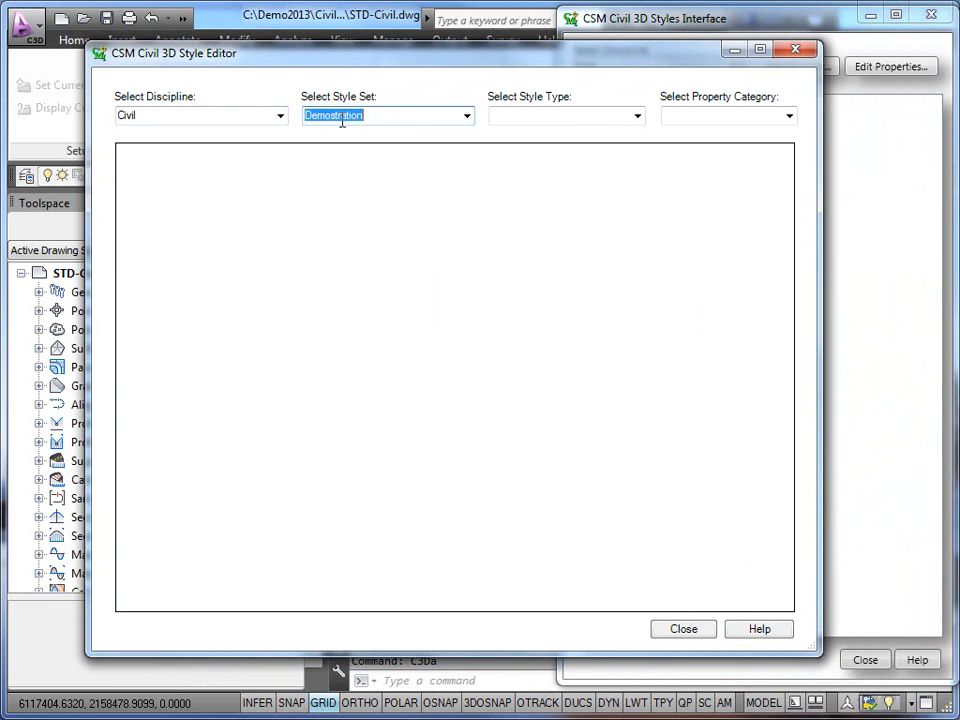
click(636, 118)
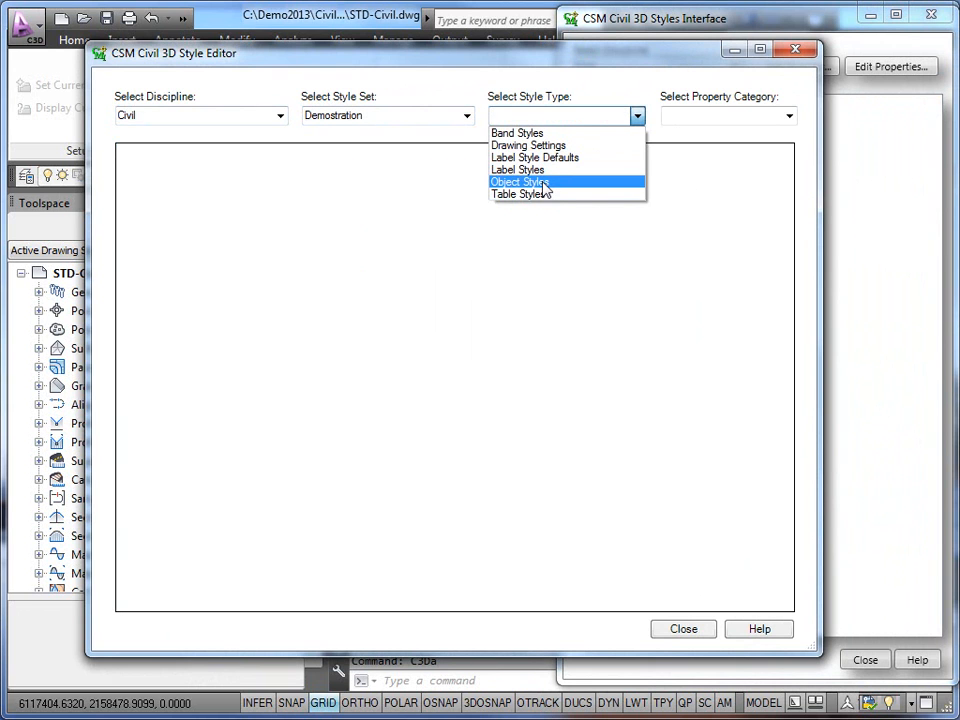
click(541, 184)
click(789, 117)
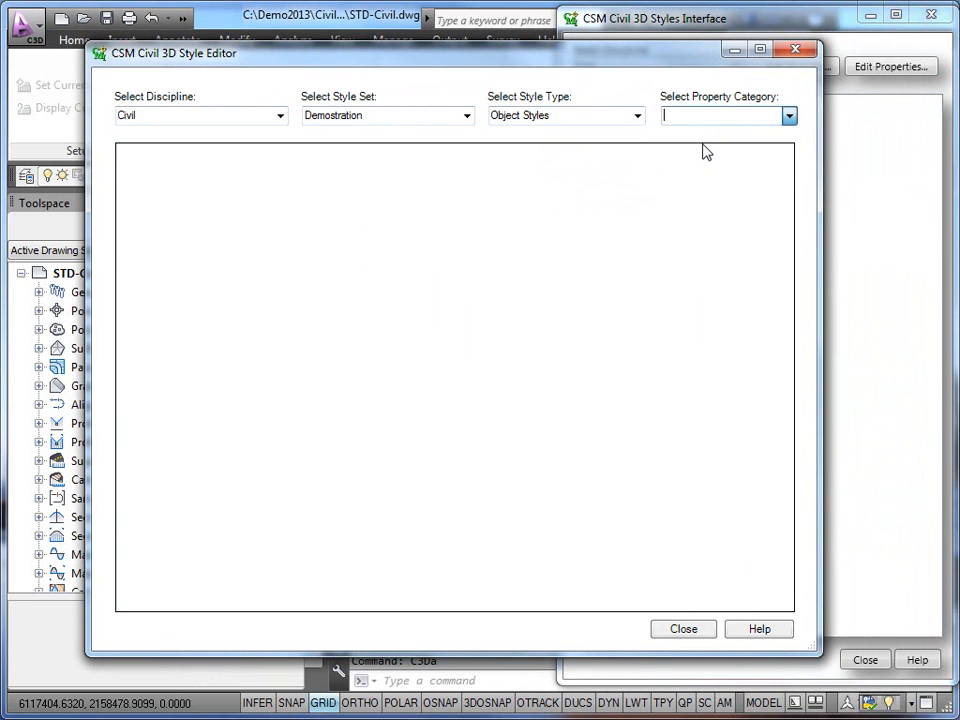
click(705, 150)
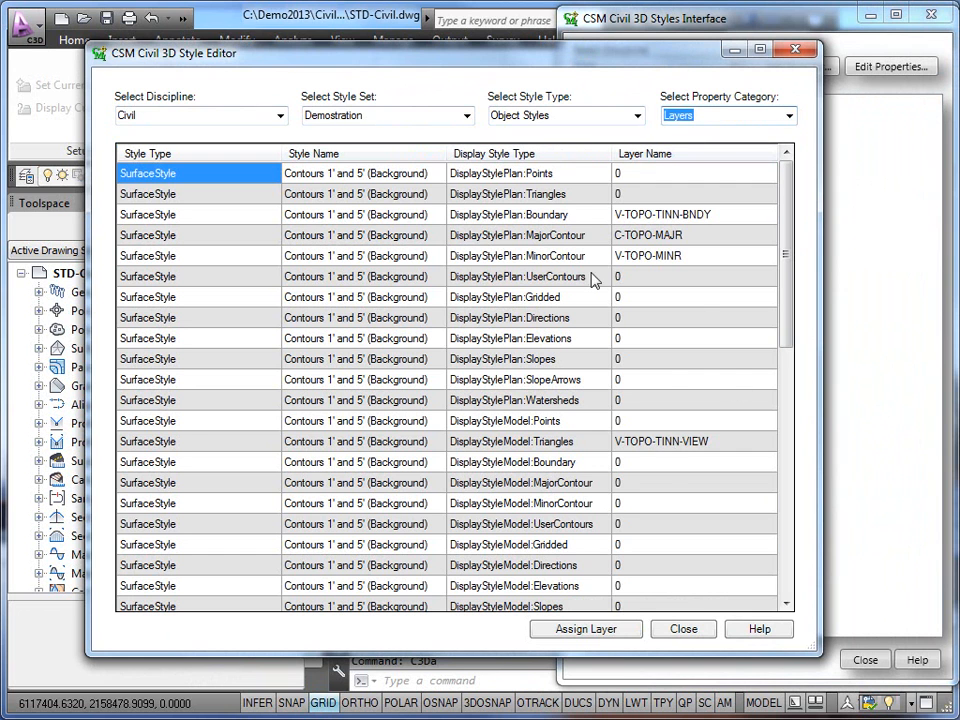
Step: Sort the listed style components by layer name in descending order
drag(786, 229, 786, 180)
click(705, 155)
click(731, 155)
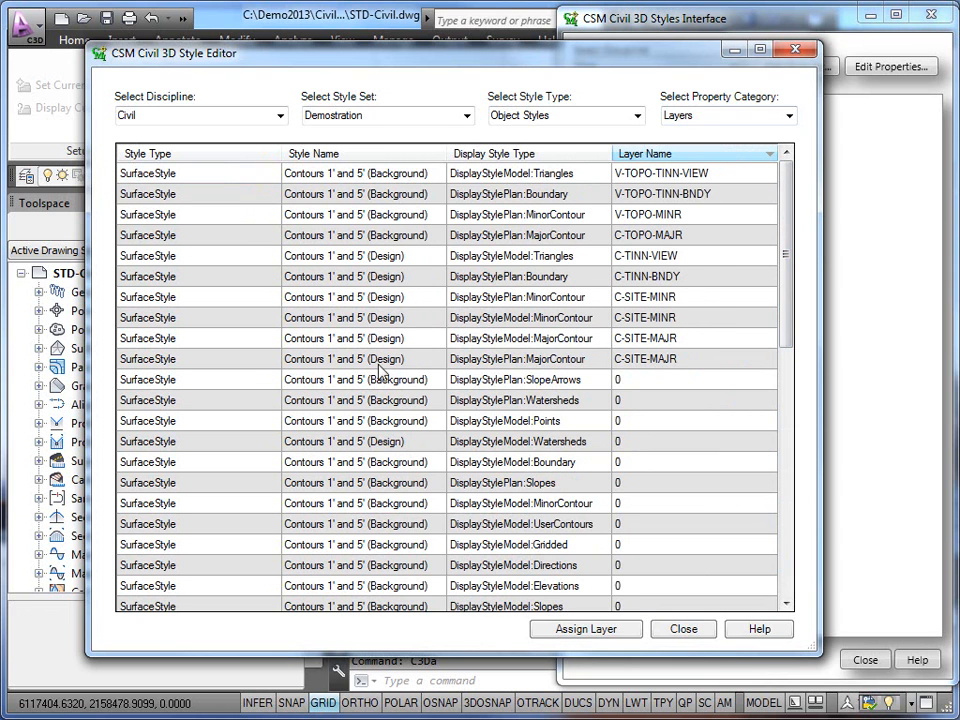
Step: Assign layer C-TOPO-MAJR to all Background and Design contour style components whose layer is not 0, and close the editor
click(245, 362)
shift+click(248, 339)
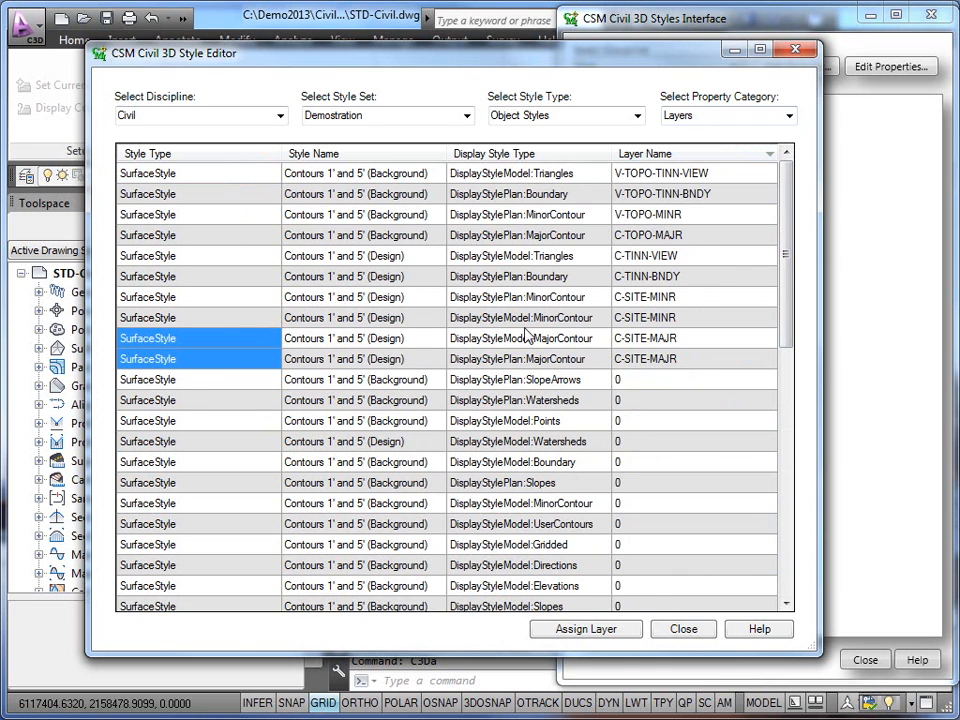
shift+click(198, 178)
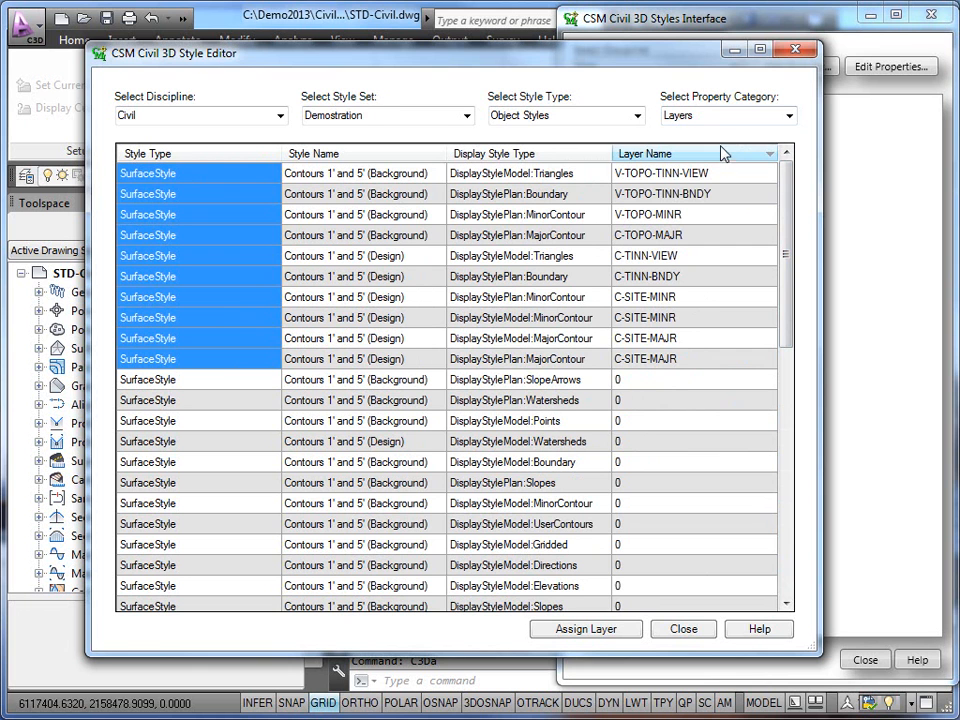
click(586, 629)
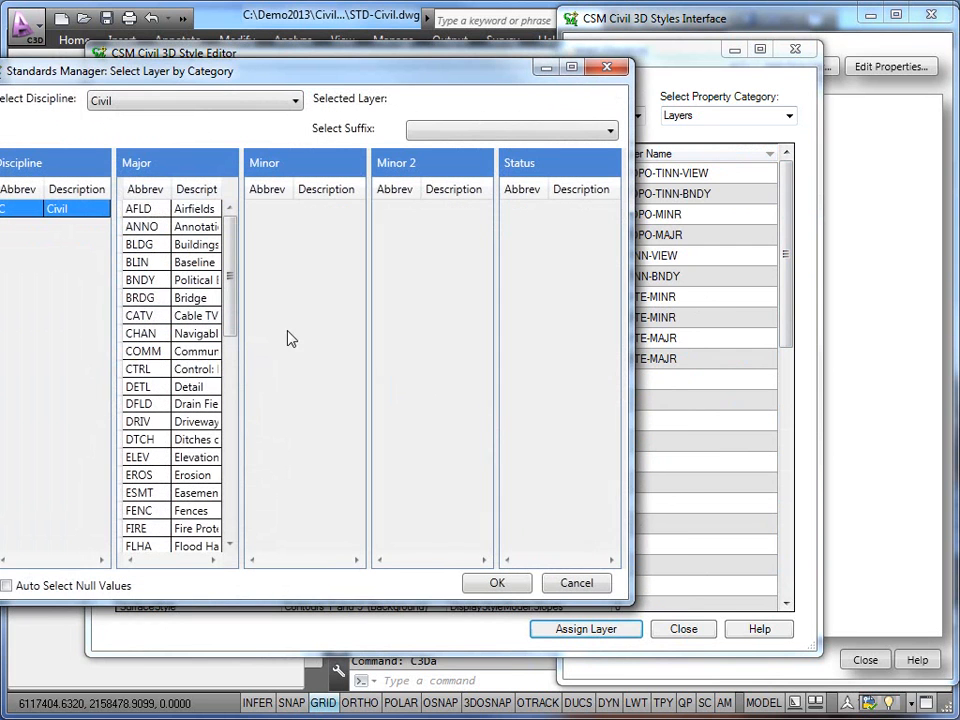
click(228, 499)
drag(227, 450, 227, 537)
click(141, 421)
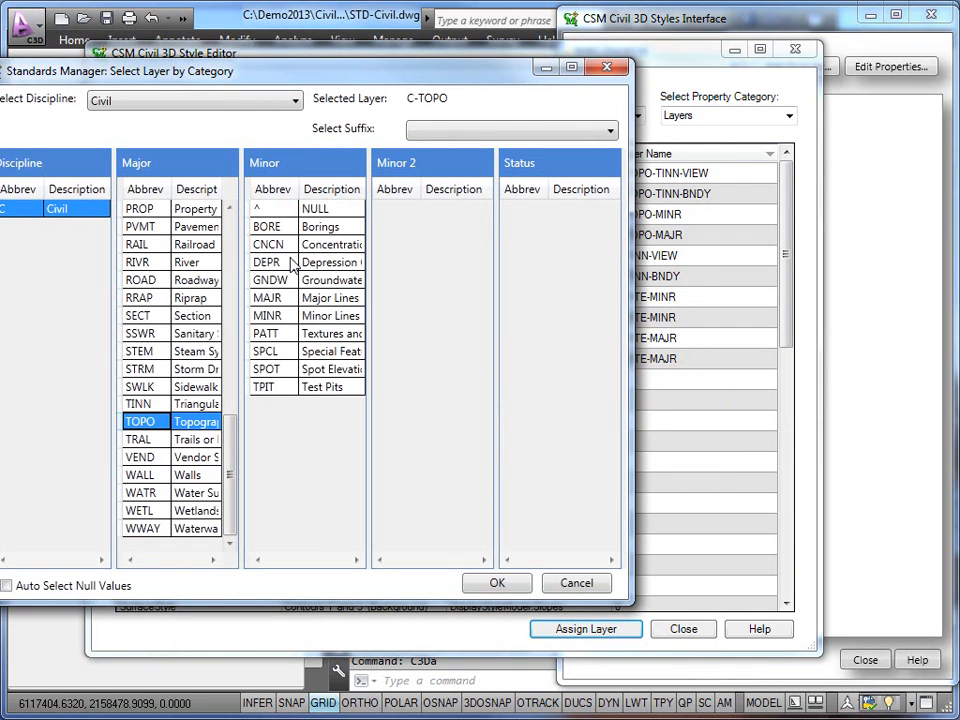
click(267, 297)
click(430, 208)
click(530, 208)
click(524, 582)
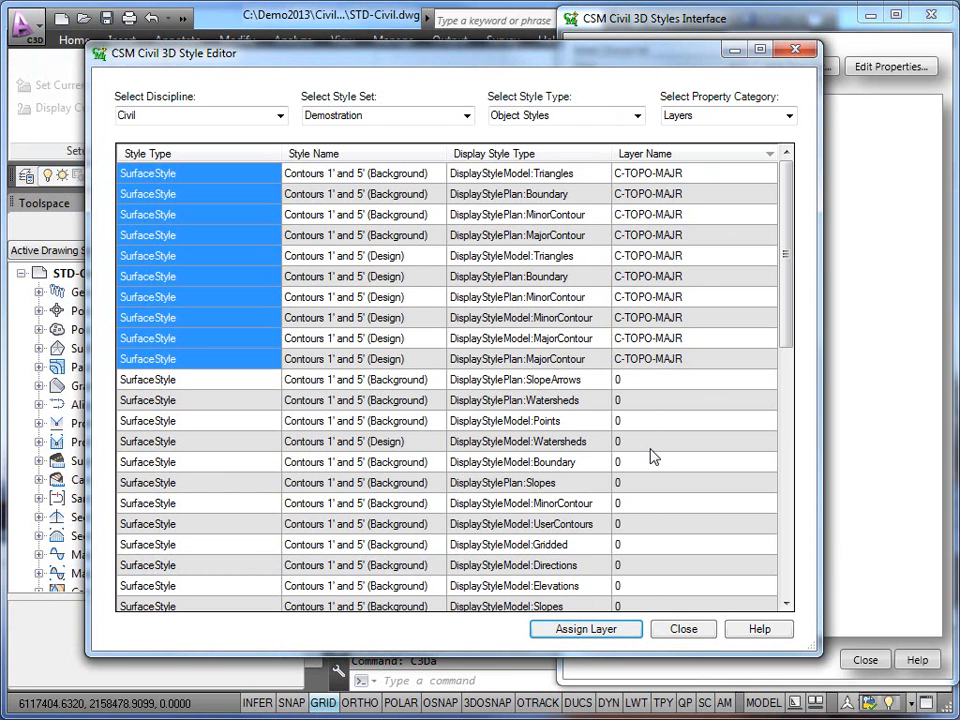
click(681, 630)
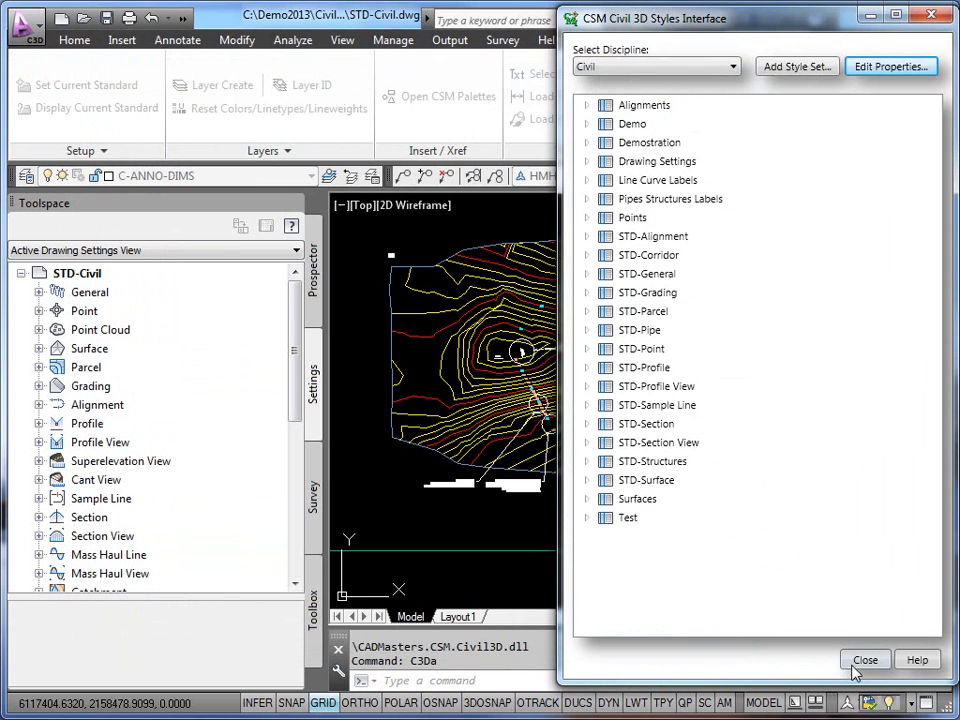
click(863, 660)
Step: Return to Drawing5 and expand its surface styles to check which ones are present
click(583, 497)
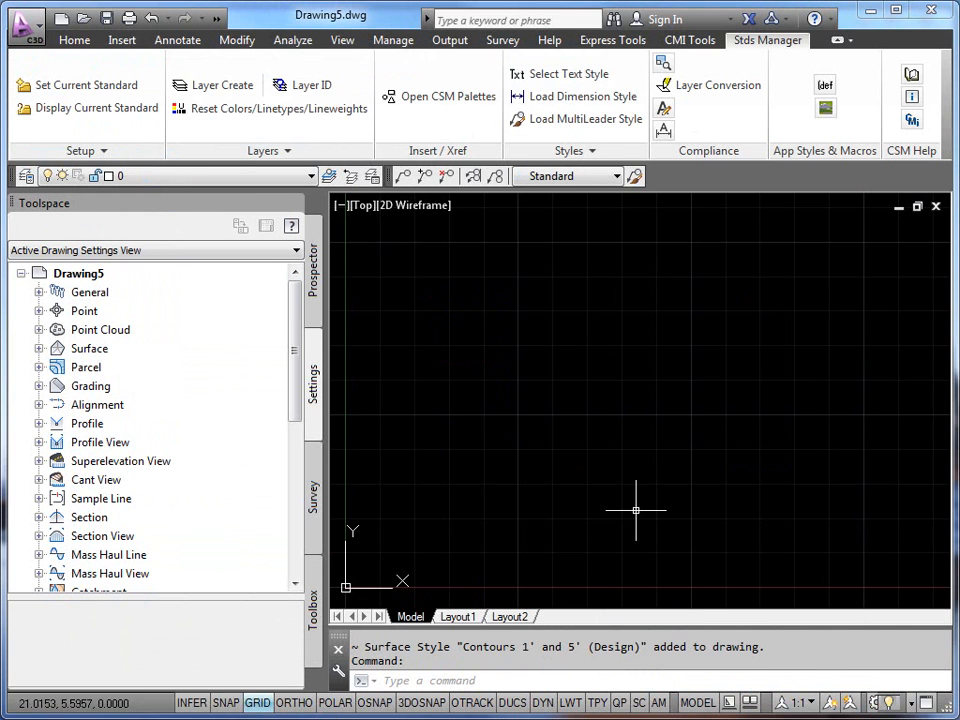
click(38, 348)
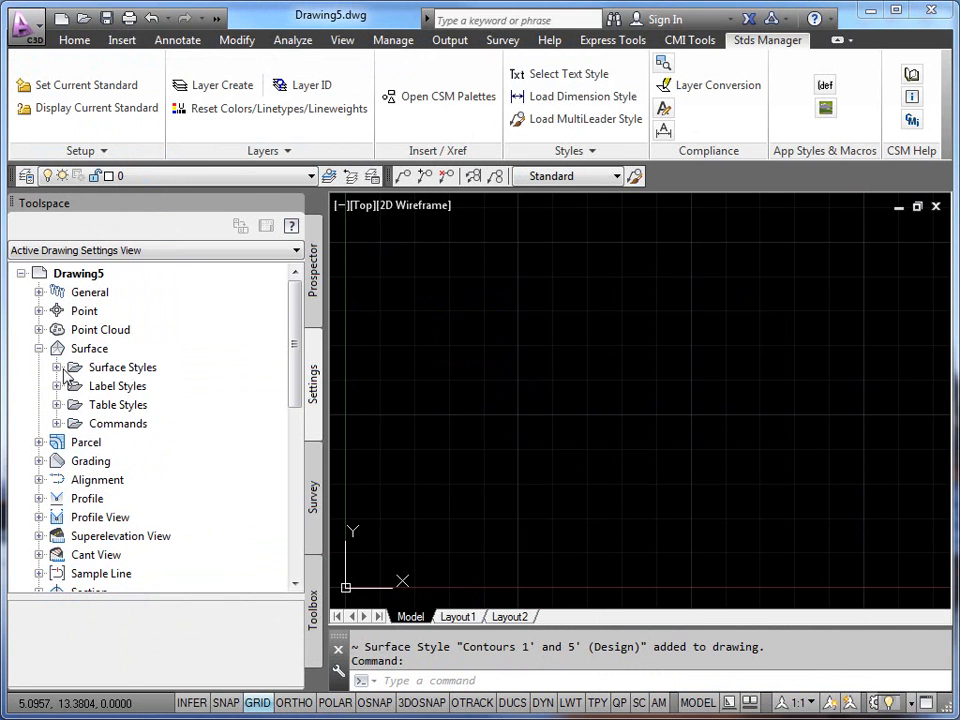
click(57, 367)
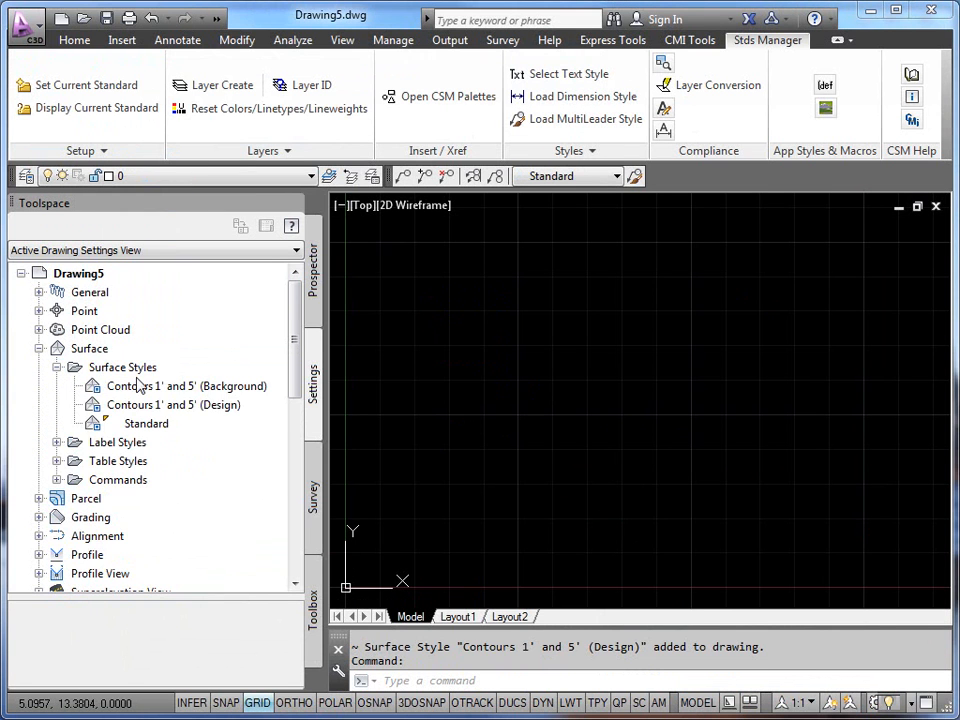
Step: Import the complete Demostration style set into Drawing5
click(825, 107)
click(605, 144)
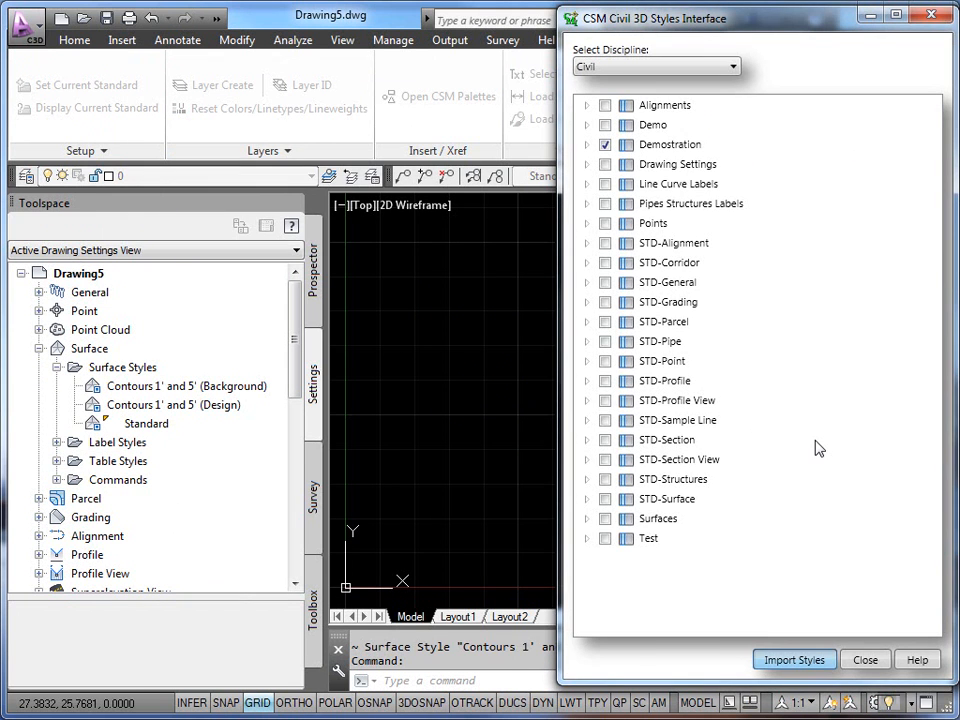
click(156, 264)
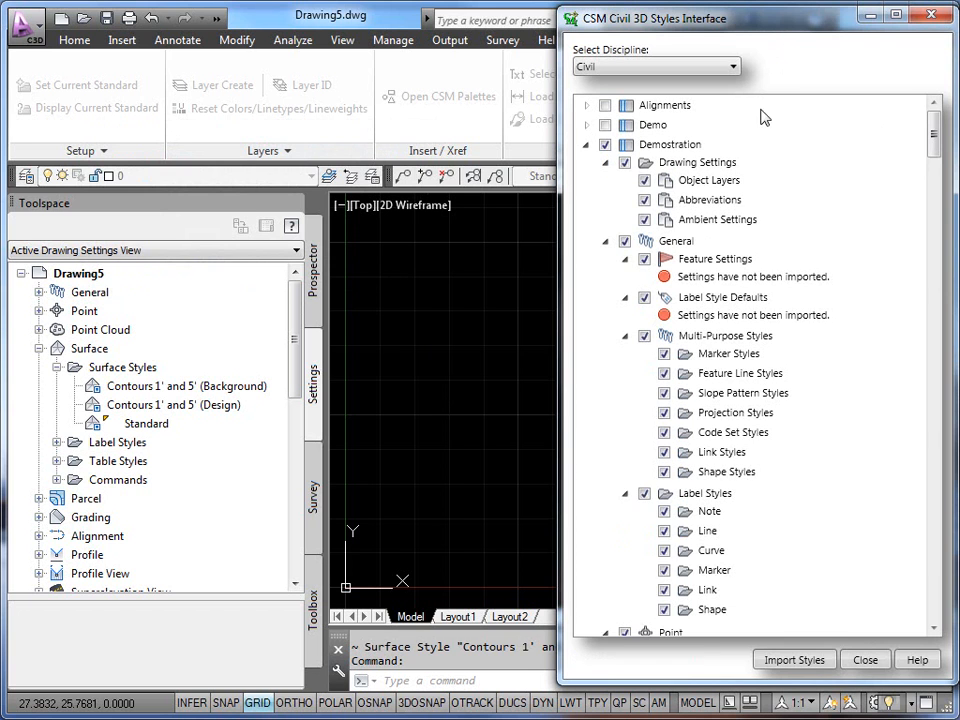
click(863, 658)
Step: Examine the plan display layers of the Contours 1' and 5' (Background) and (Design) surface styles
double_click(210, 386)
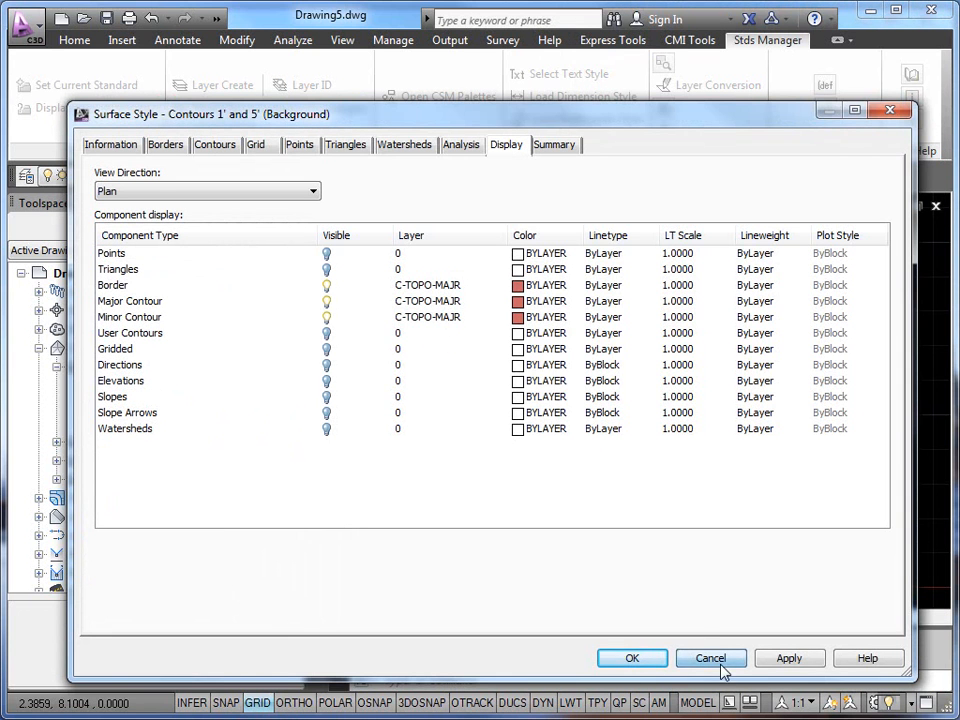
click(711, 658)
double_click(176, 409)
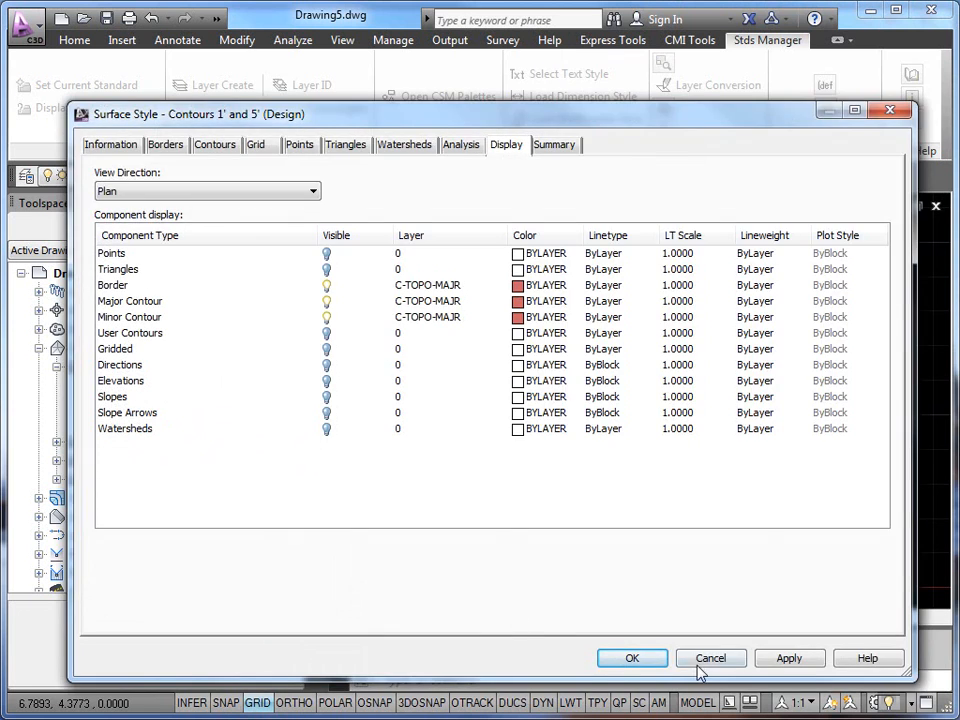
click(690, 662)
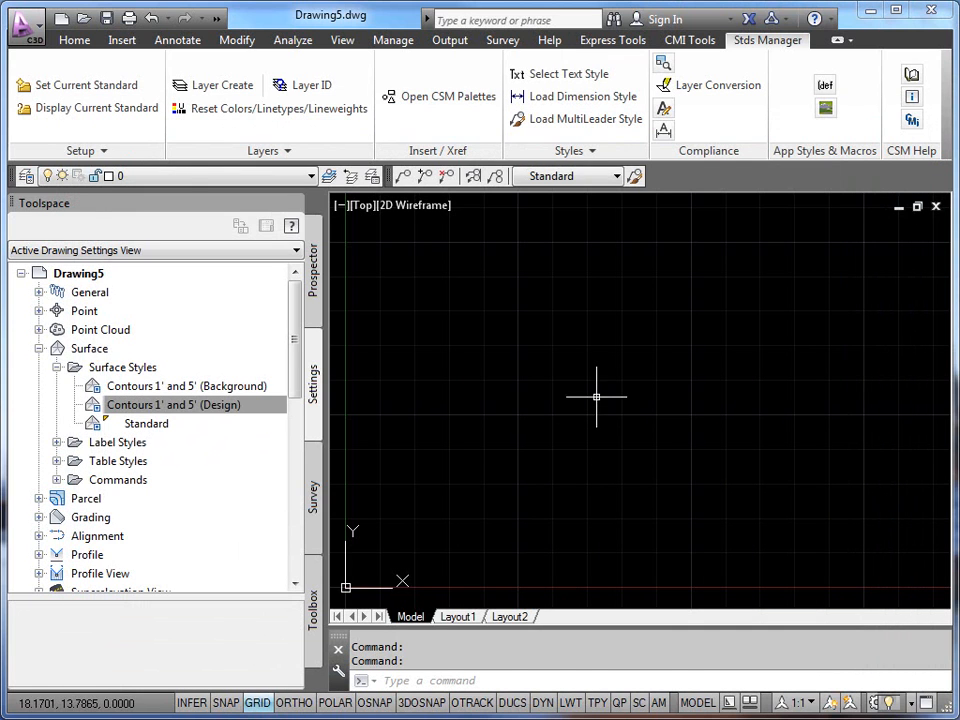
Step: Switch to the STD-Civil drawing and inspect the BRG DIST ABOVE AND BELOW sample under LINE LABELS
key(ctrl+Tab)
mouse_move(608, 405)
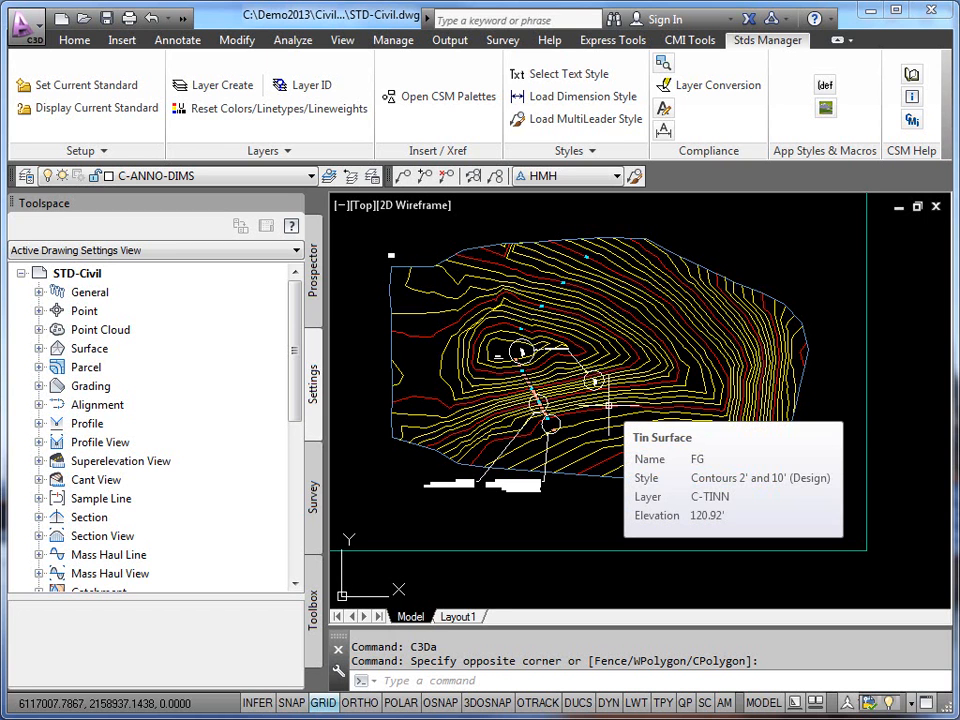
scroll(760, 431, down, 5)
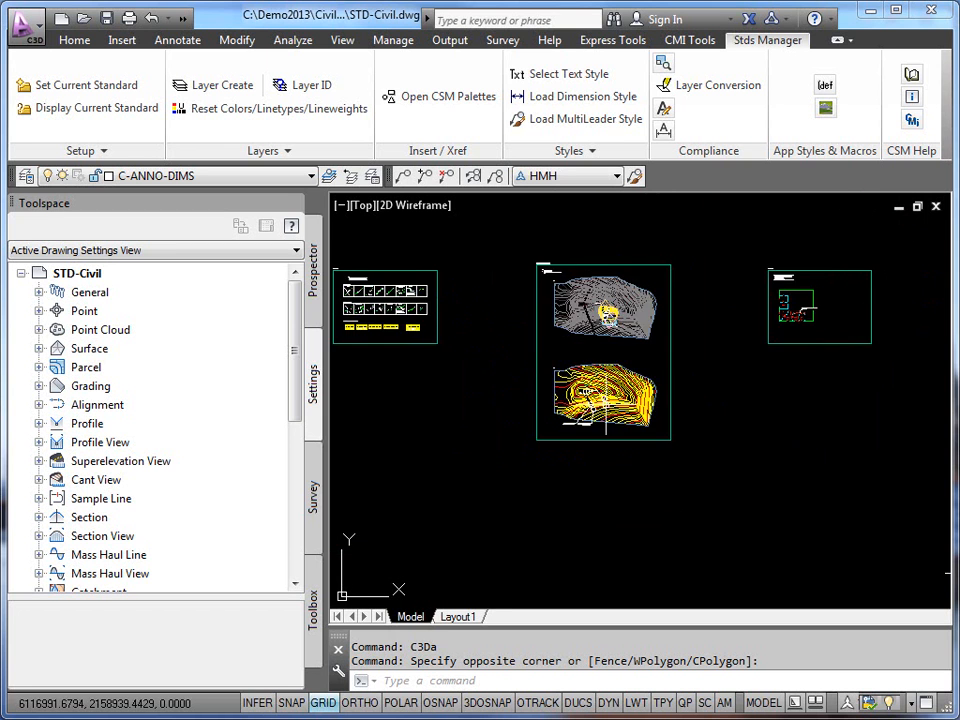
scroll(608, 328, up, 7)
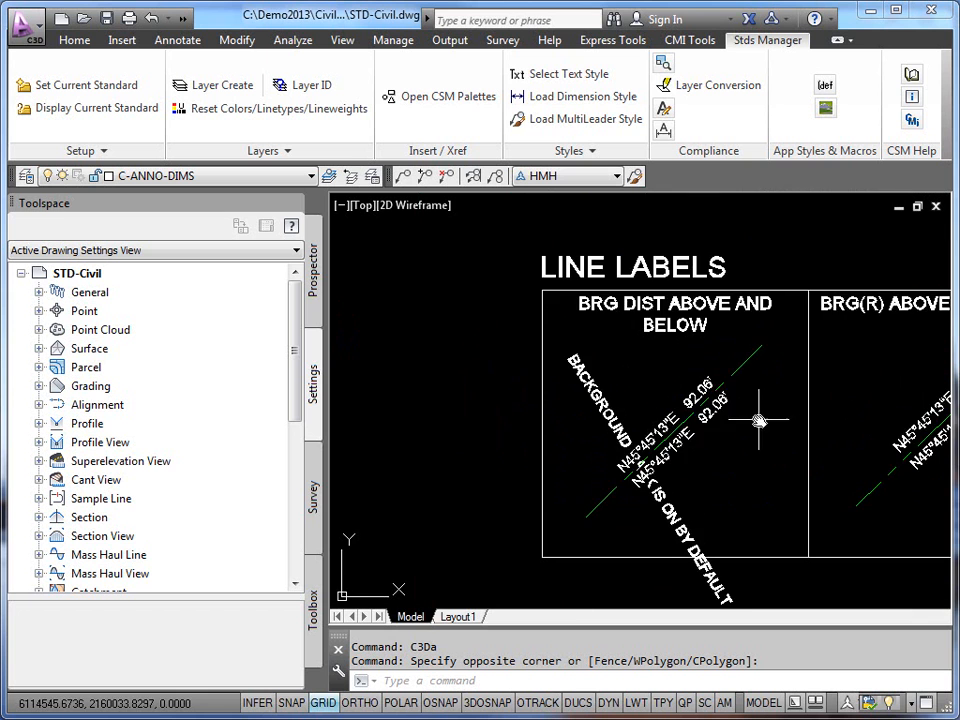
middle_drag(756, 418, 608, 396)
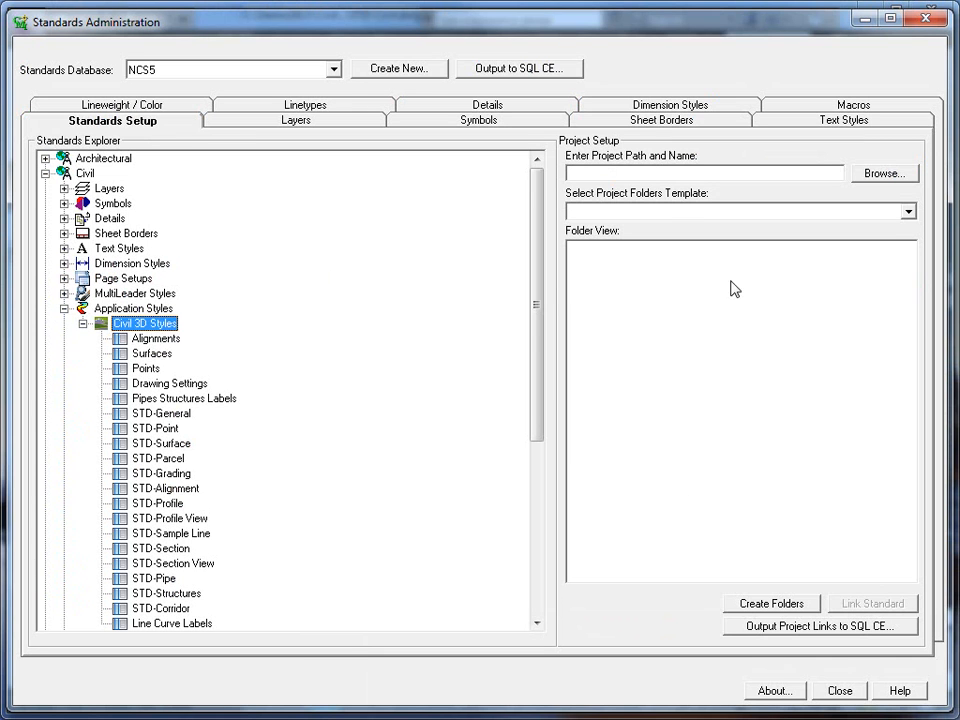
Step: Launch the Civil 3D styles interface from the Civil discipline's Civil 3D Styles and add a style set named Labels
right_click(146, 324)
click(186, 337)
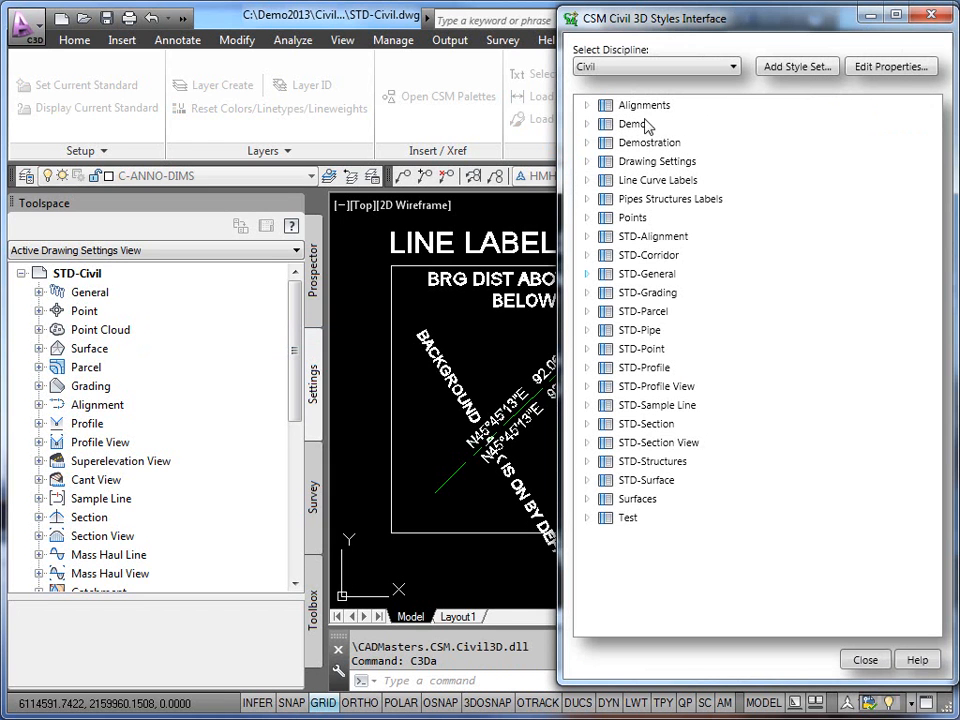
click(795, 68)
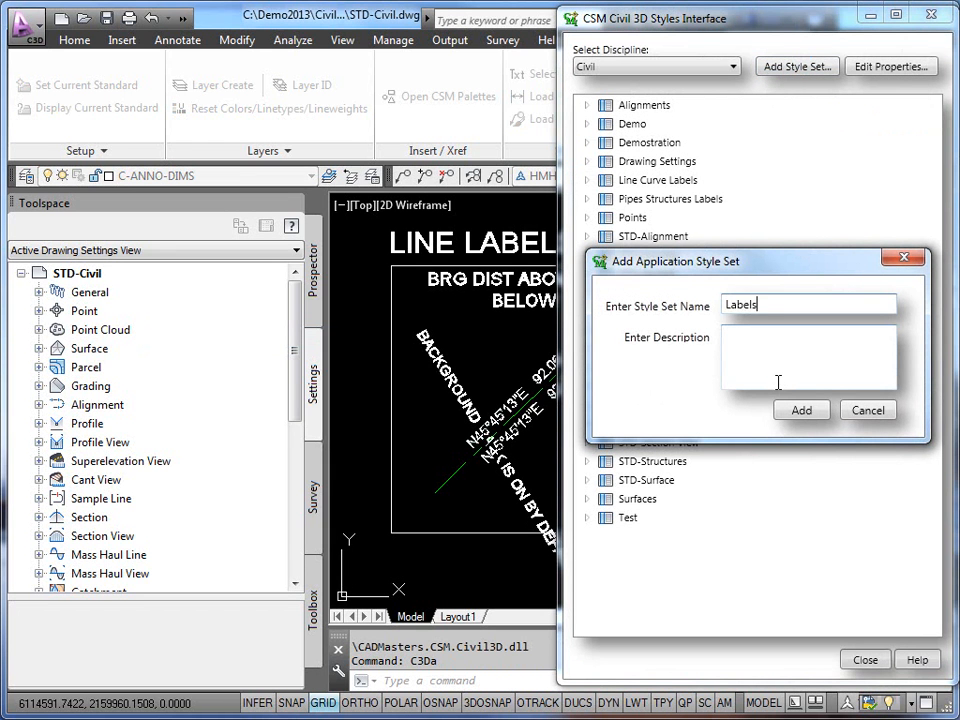
click(802, 411)
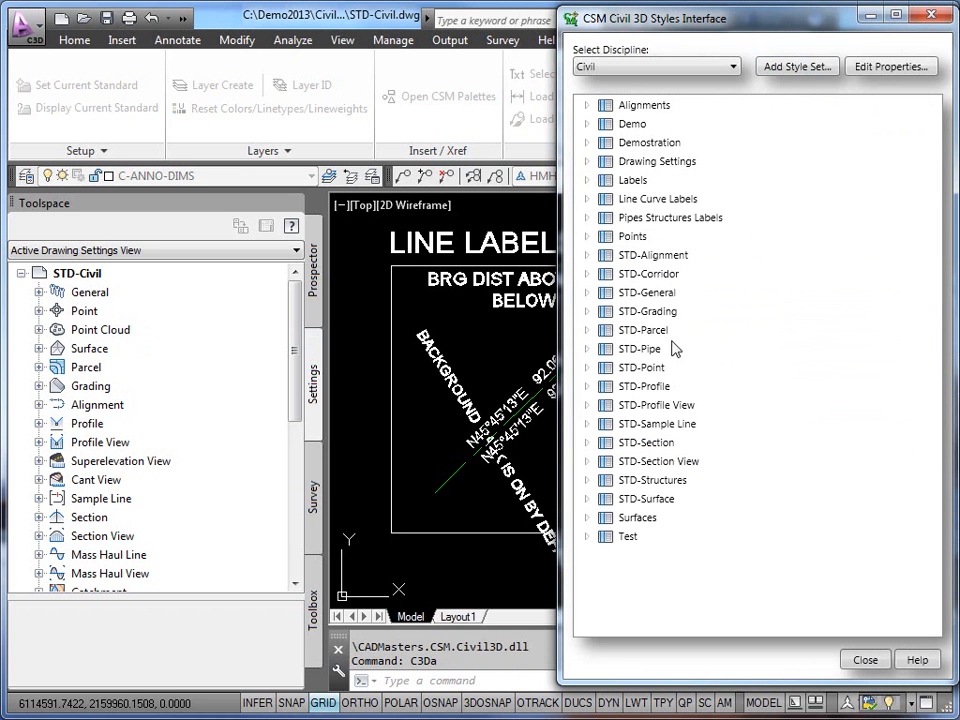
Step: Import the general line label styles from Stacked Below through Tag into the Labels set, referencing all existing blocks
click(587, 181)
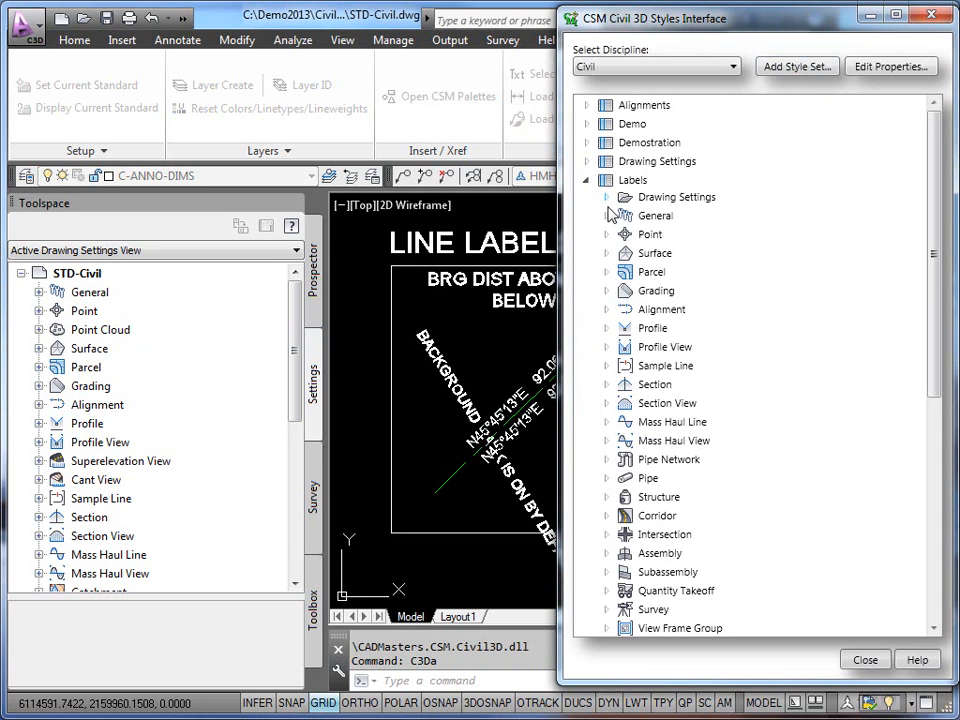
click(606, 216)
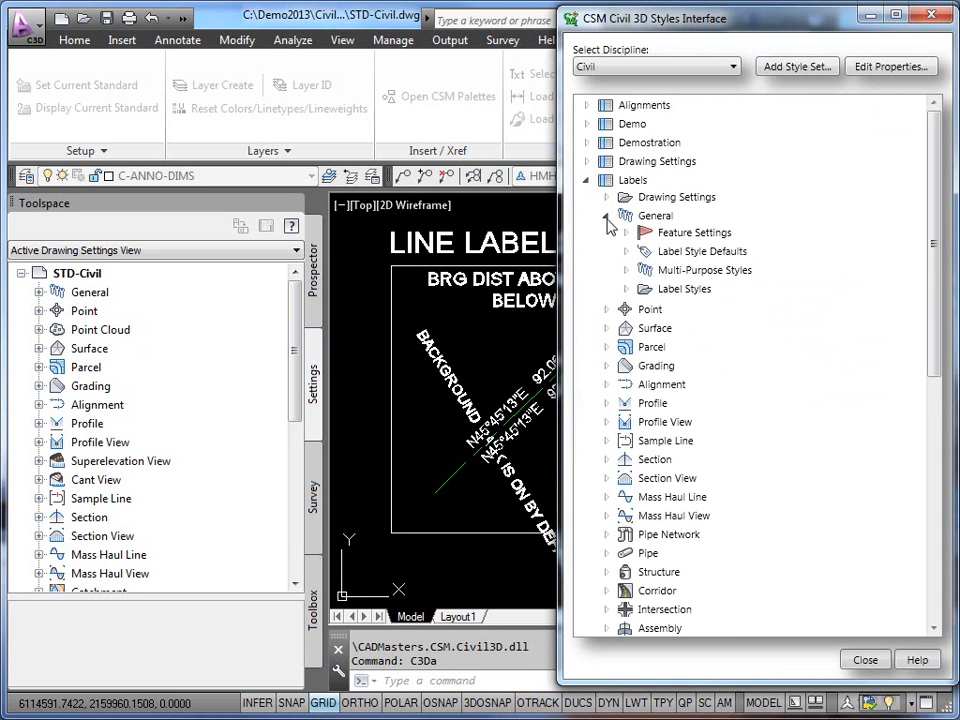
click(626, 289)
click(668, 324)
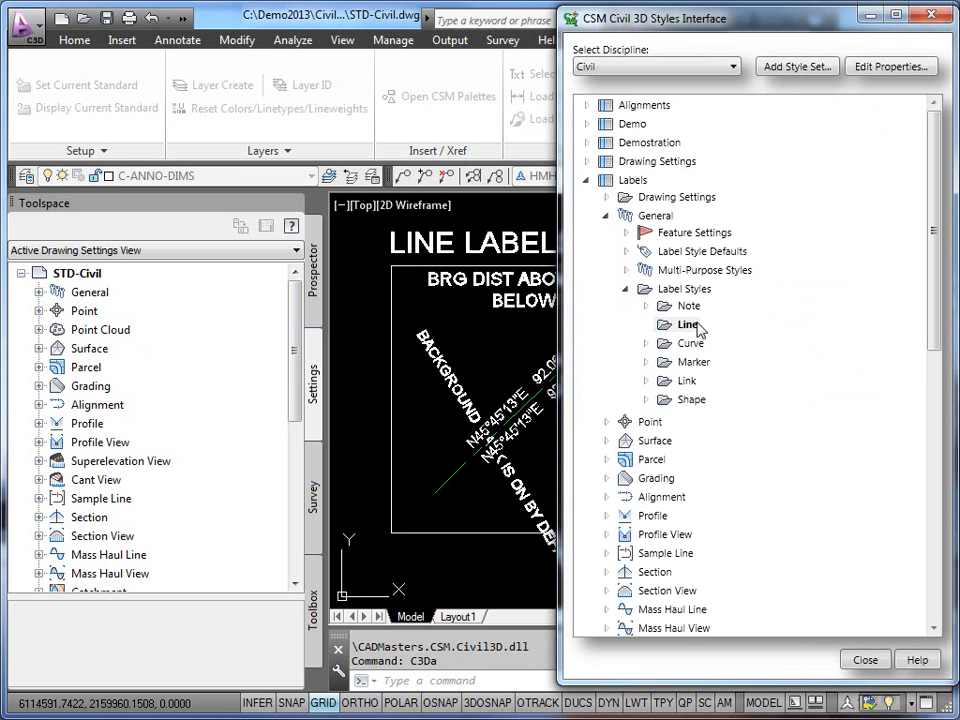
right_click(668, 324)
click(729, 337)
mouse_move(874, 295)
mouse_down()
mouse_move(883, 450)
mouse_move(877, 276)
mouse_up()
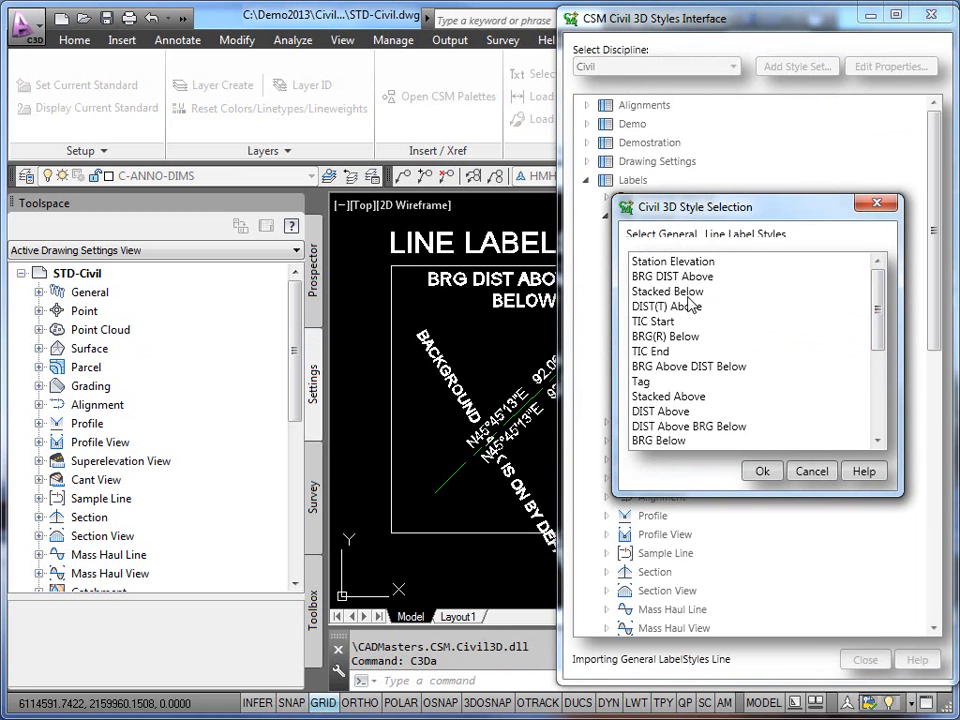
click(668, 291)
shift+click(645, 381)
click(761, 471)
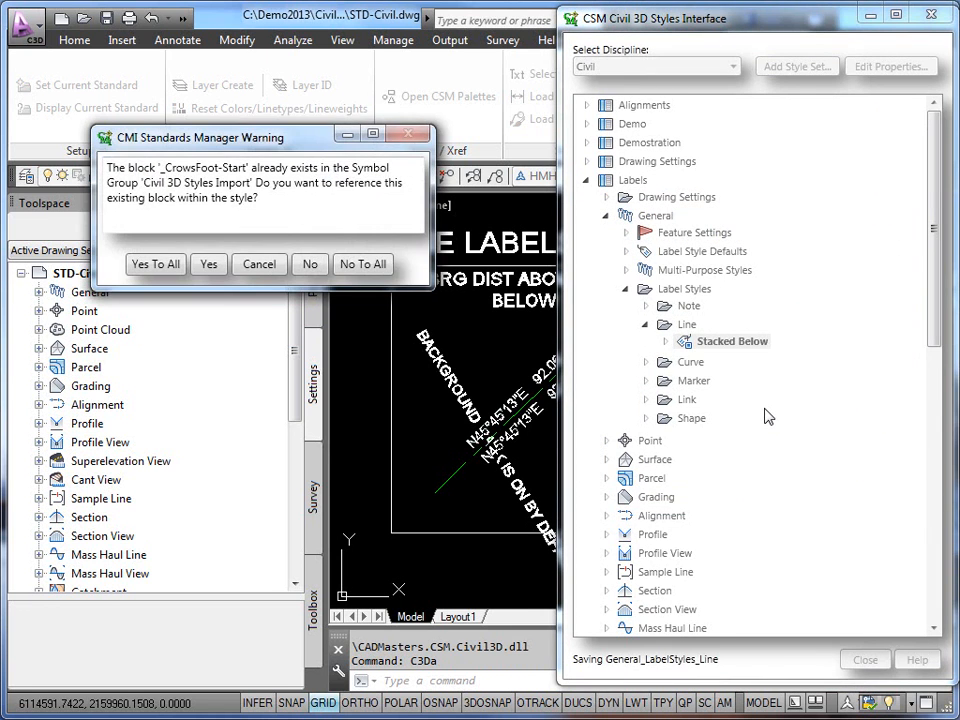
click(155, 264)
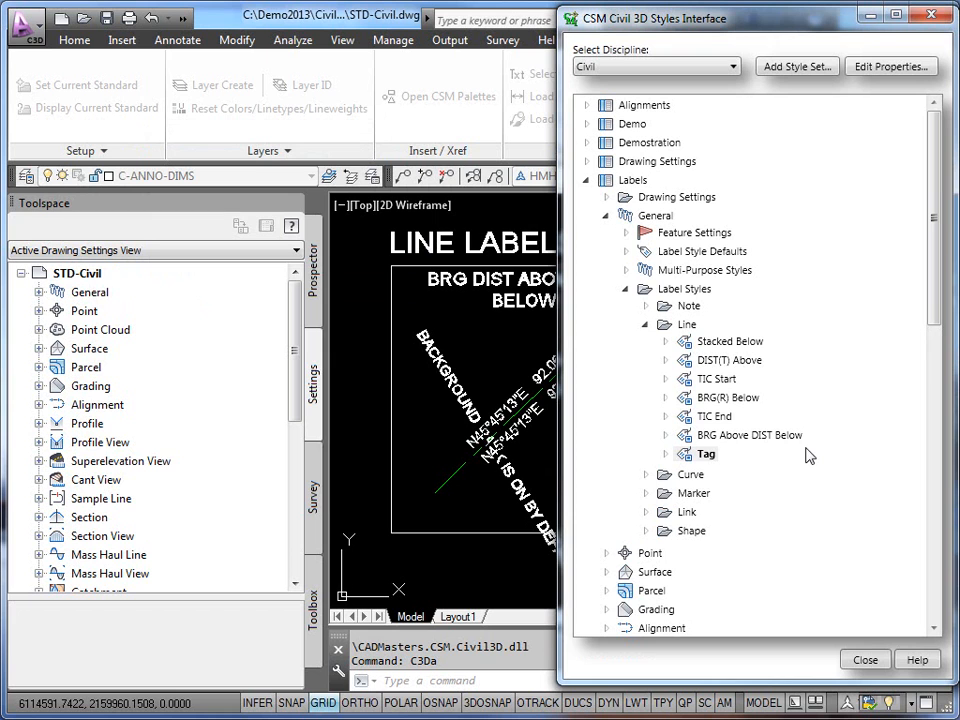
Step: Examine the layers and text styles stored under the Stacked Below line label style
click(665, 341)
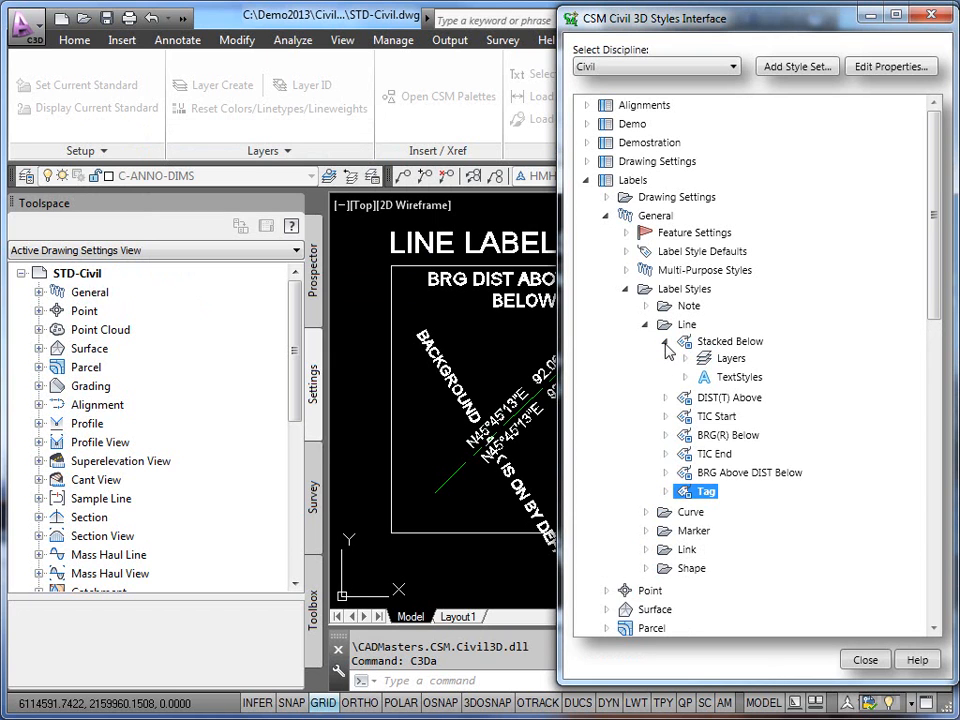
click(686, 378)
click(685, 359)
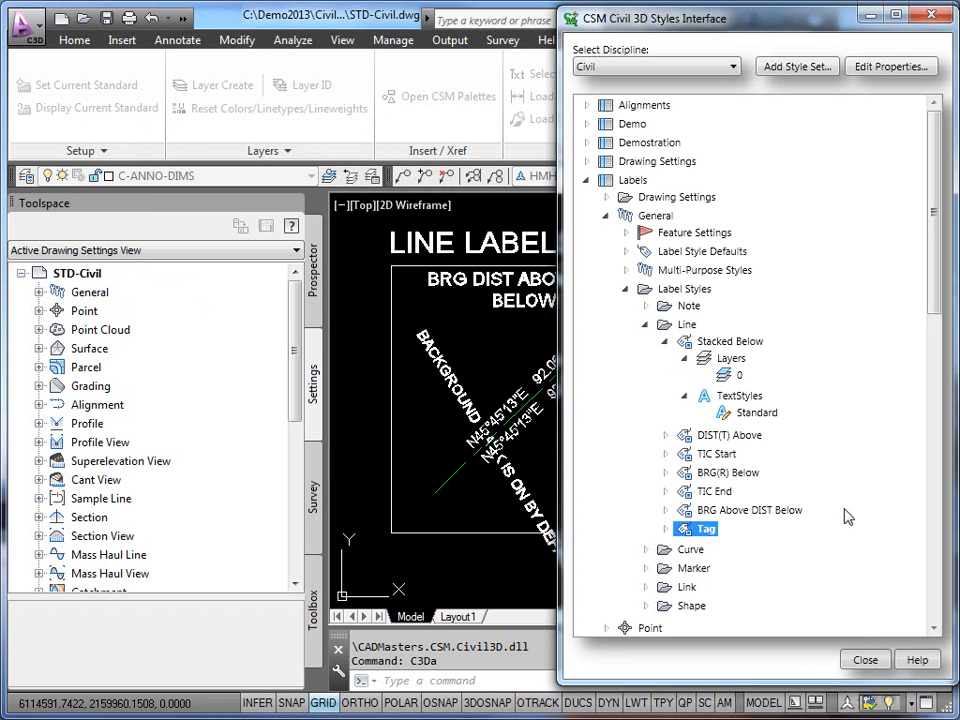
Step: Open the style property editor and list the text styles of the Civil discipline's Labels set for the Label Styles type
click(900, 68)
drag(163, 48, 153, 75)
click(160, 129)
click(112, 157)
click(347, 127)
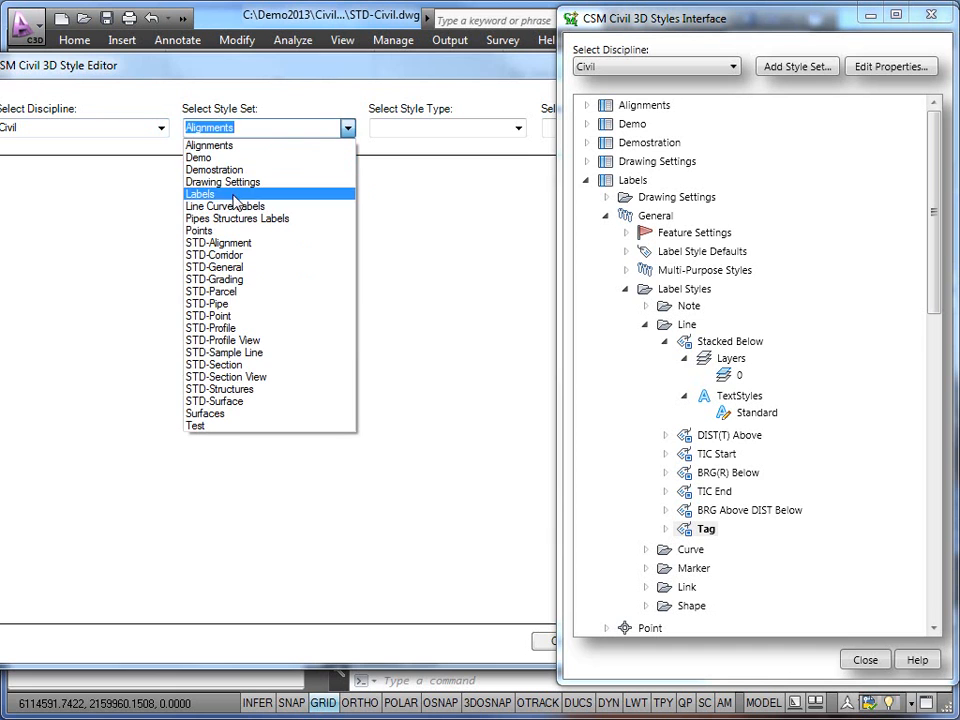
click(236, 194)
click(518, 127)
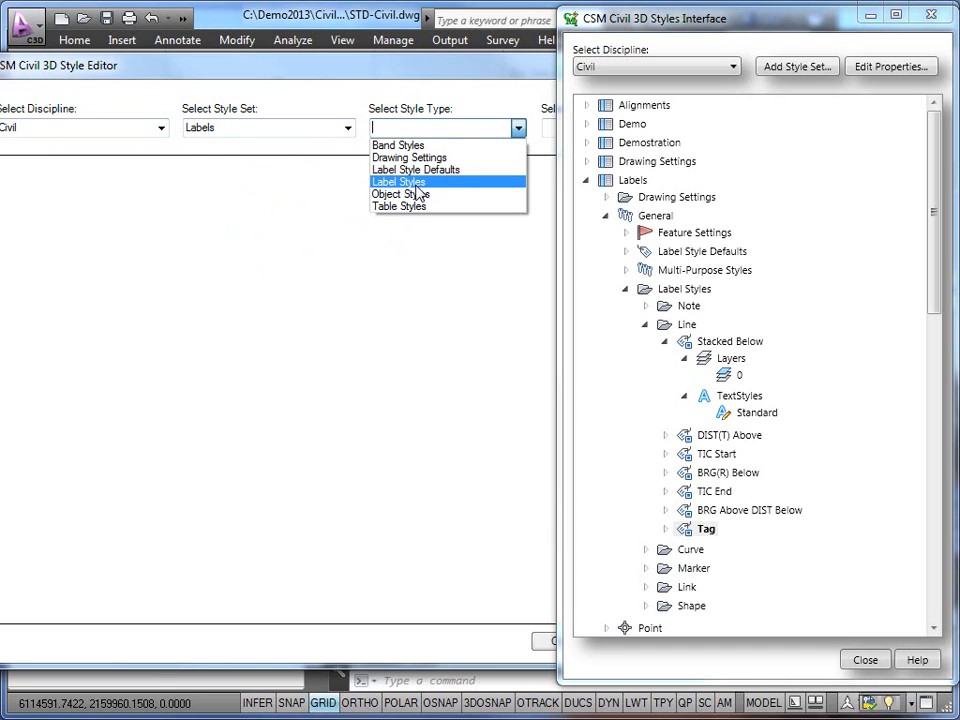
click(398, 182)
drag(471, 77, 329, 93)
click(527, 144)
click(460, 187)
drag(433, 88, 545, 62)
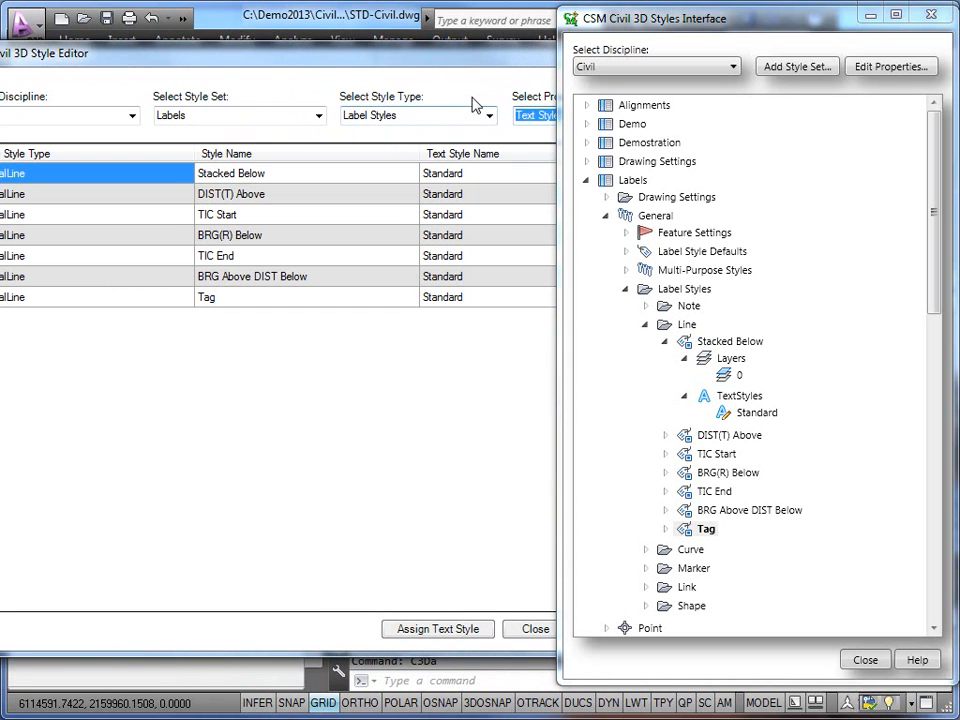
Step: Assign the B100 text style from the General discipline's Bold group to all listed line label styles and close the editor
shift+click(171, 298)
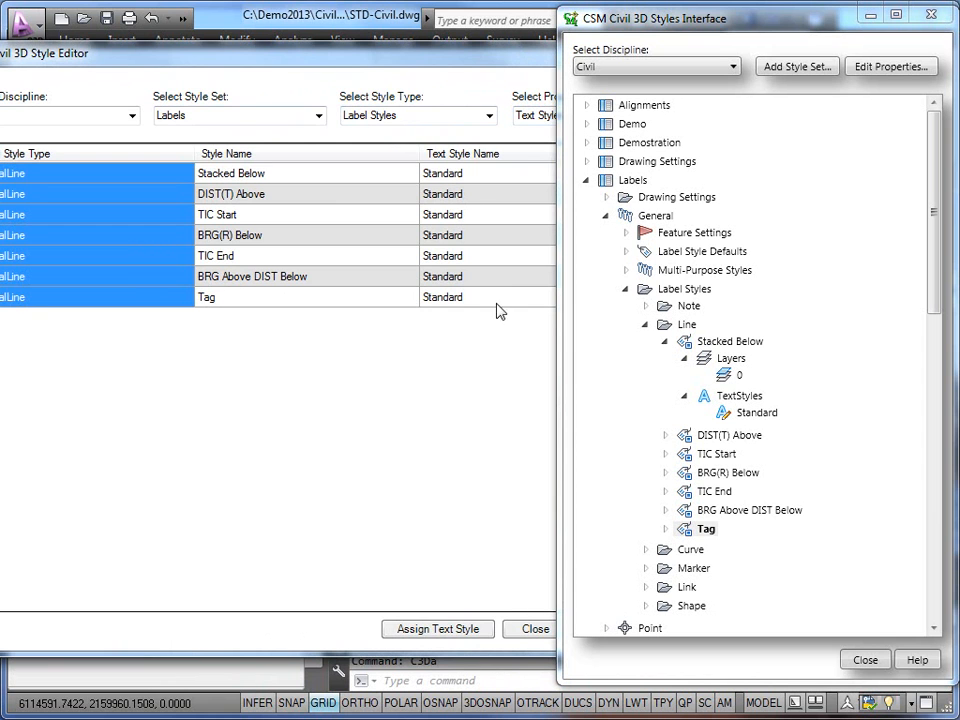
click(447, 636)
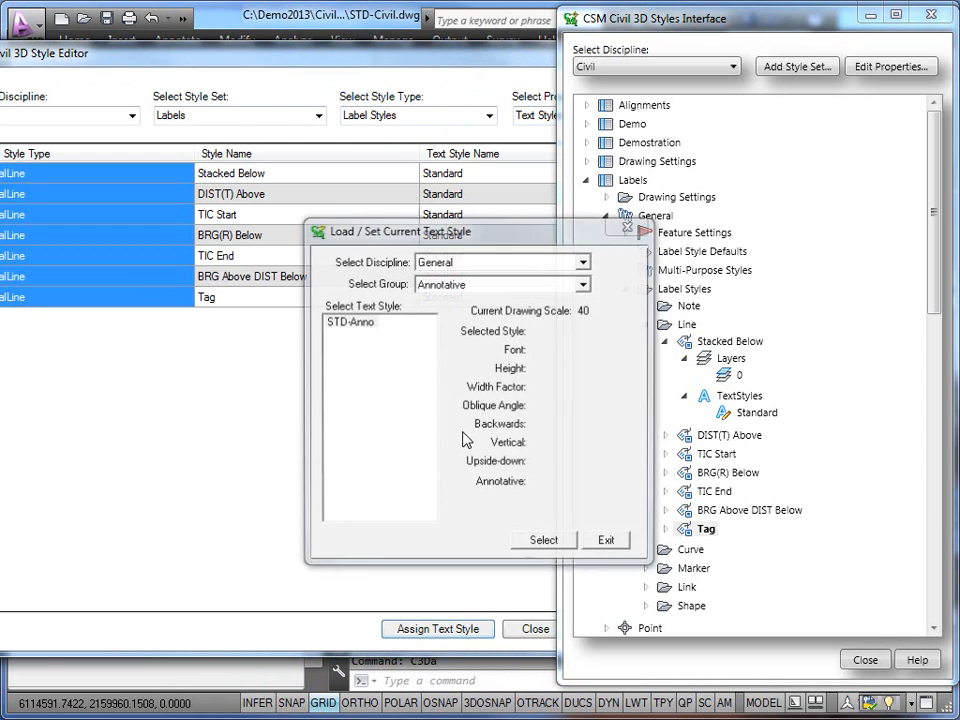
click(428, 284)
click(440, 313)
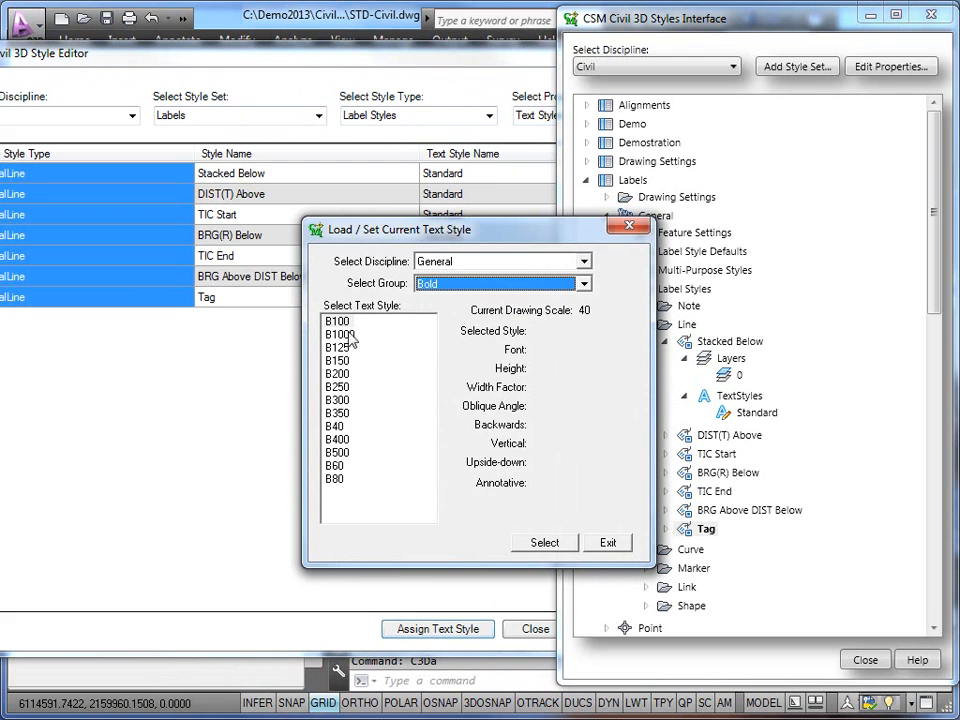
click(340, 321)
click(545, 542)
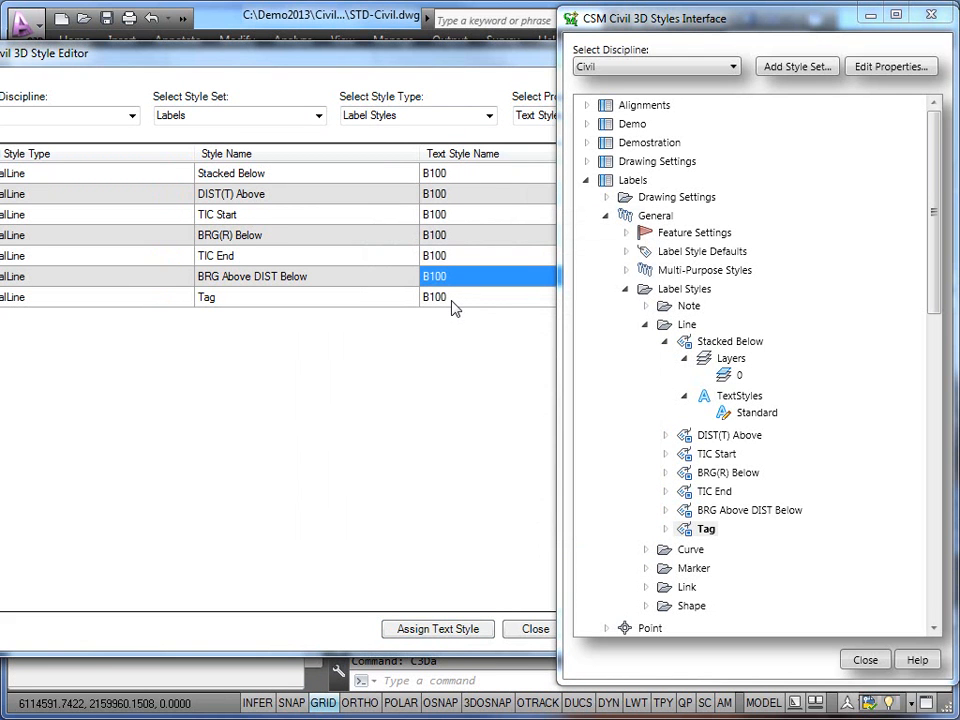
click(527, 634)
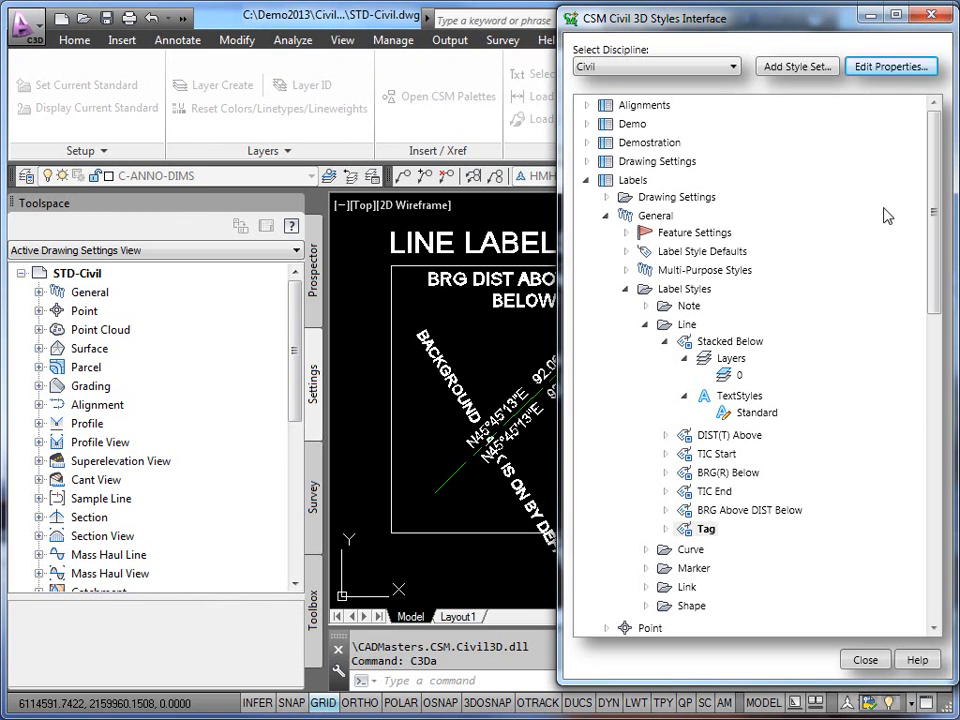
click(890, 66)
drag(529, 62, 201, 89)
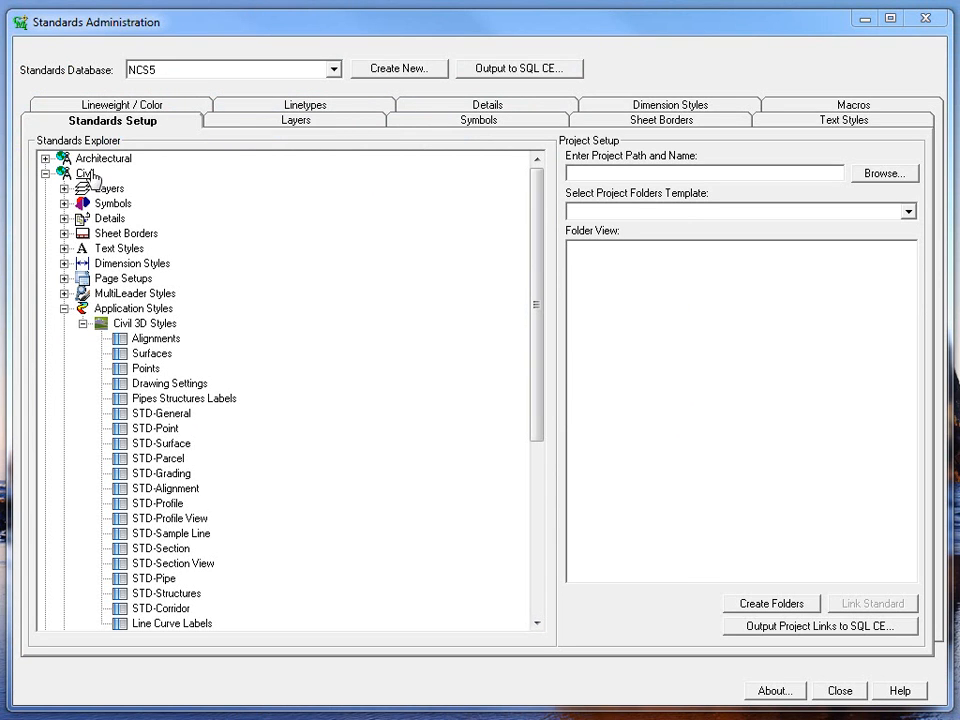
Step: Open the production palettes for the Civil discipline in Standards Administration and create a new palette named Demo
right_click(84, 173)
click(210, 348)
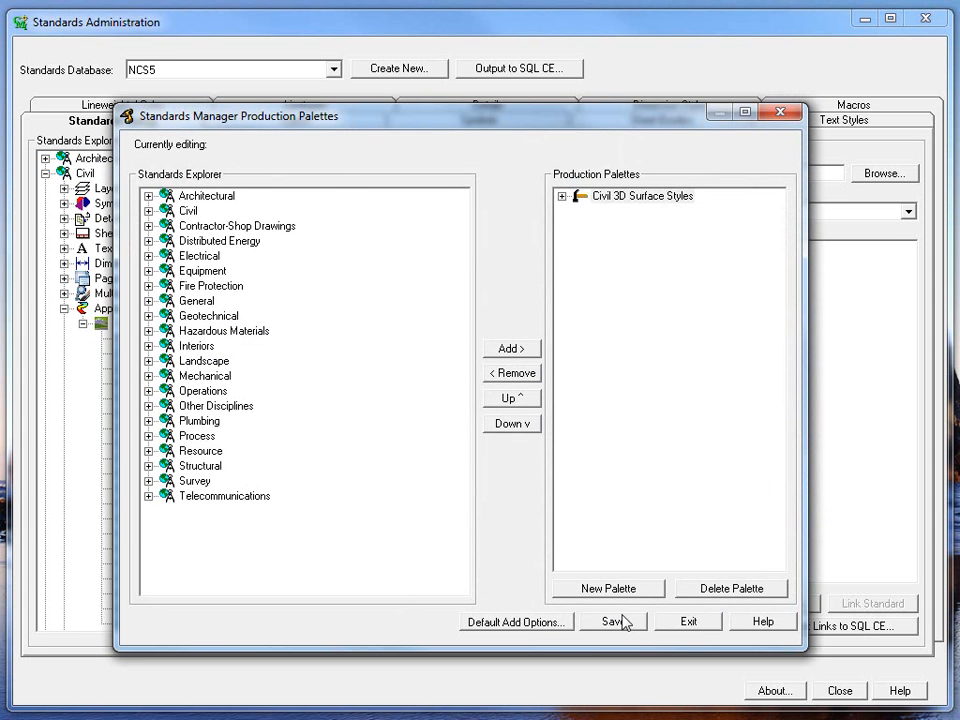
click(621, 589)
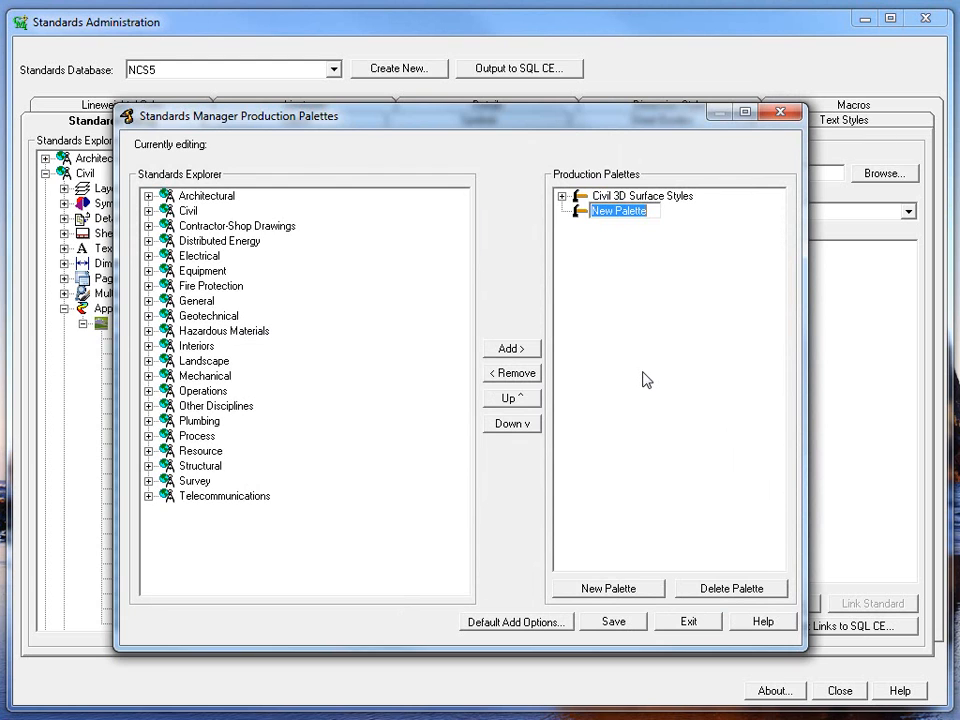
text(Demo)
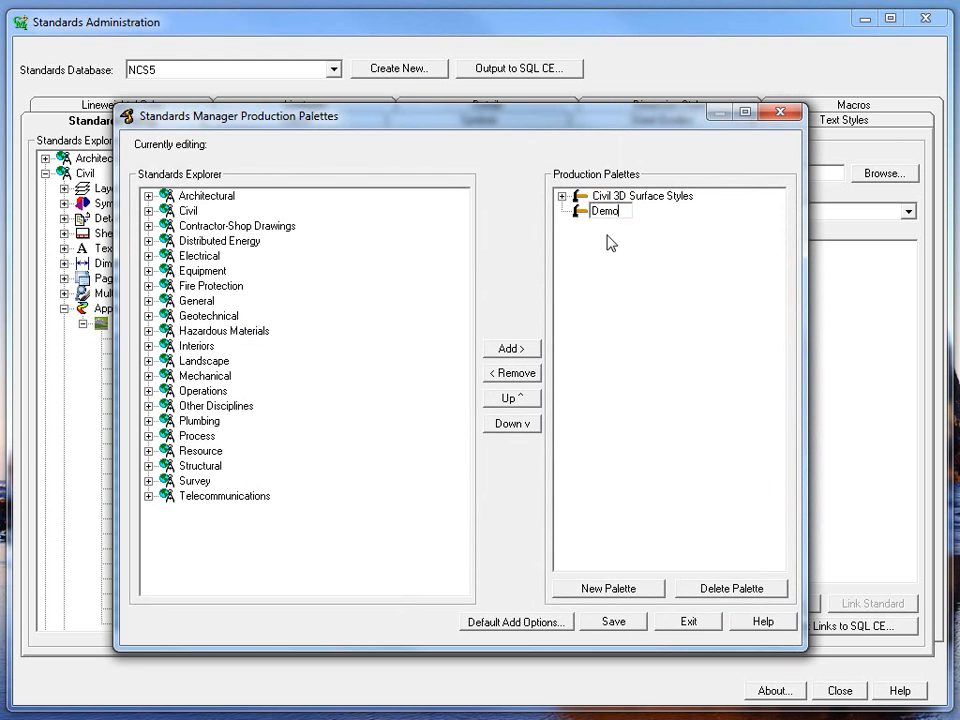
click(620, 197)
click(580, 209)
click(561, 196)
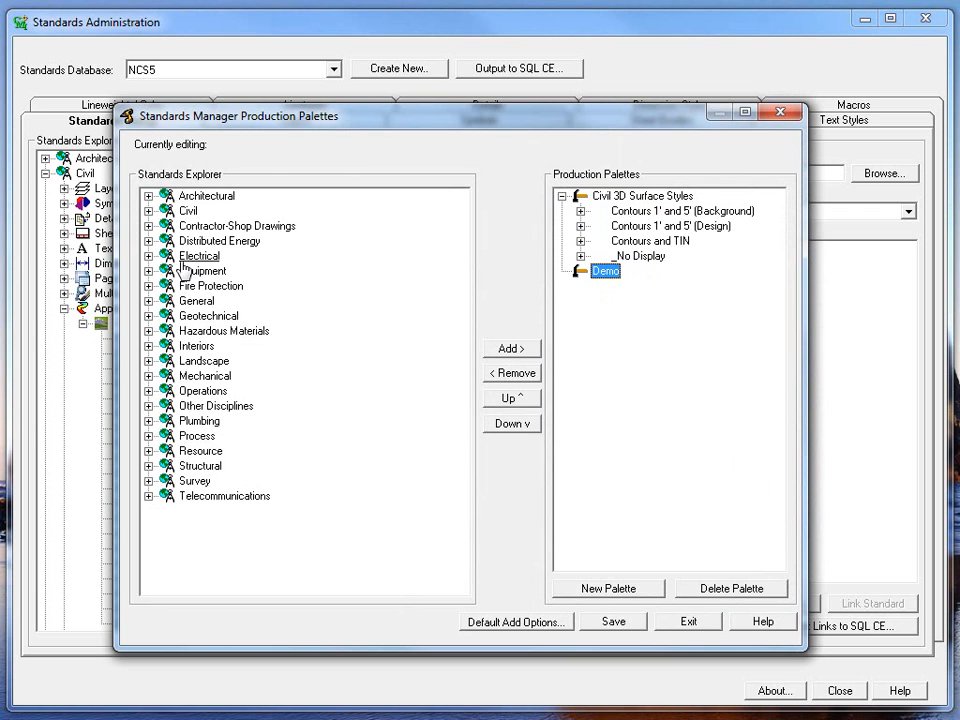
Step: Add the Demostration set's Contours 1' and 5' (Background) and (Design) surface styles to the Demo palette
click(148, 211)
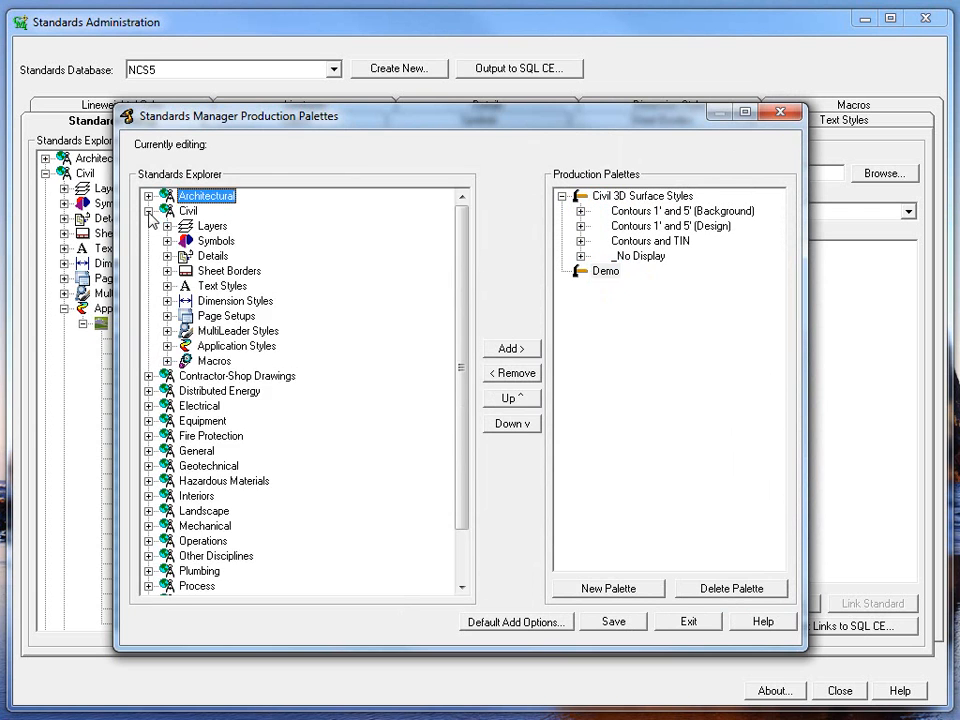
click(167, 346)
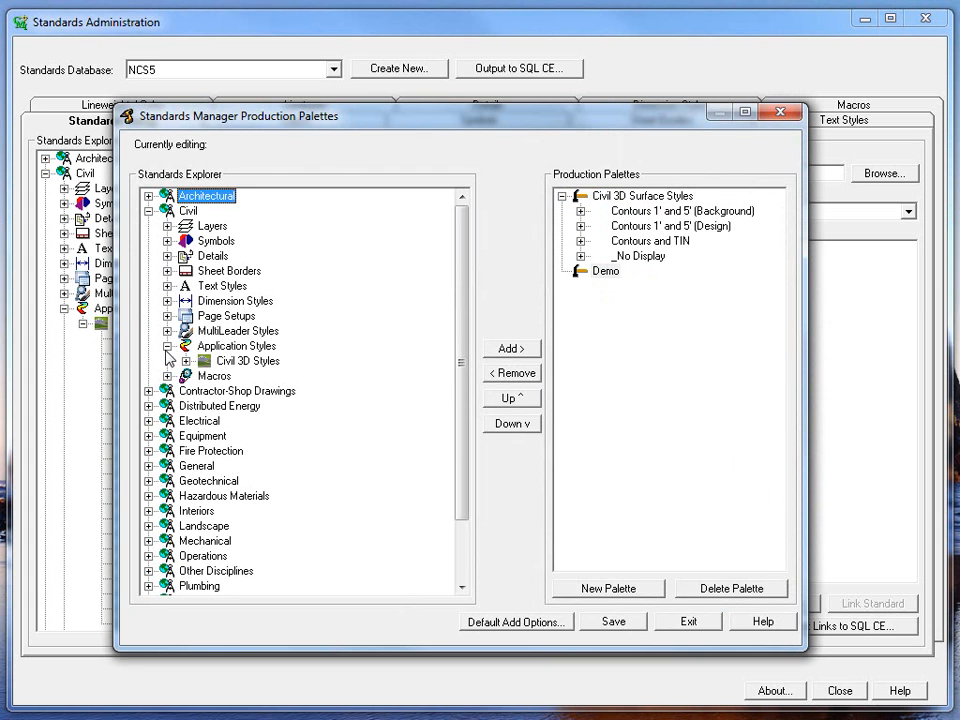
click(185, 362)
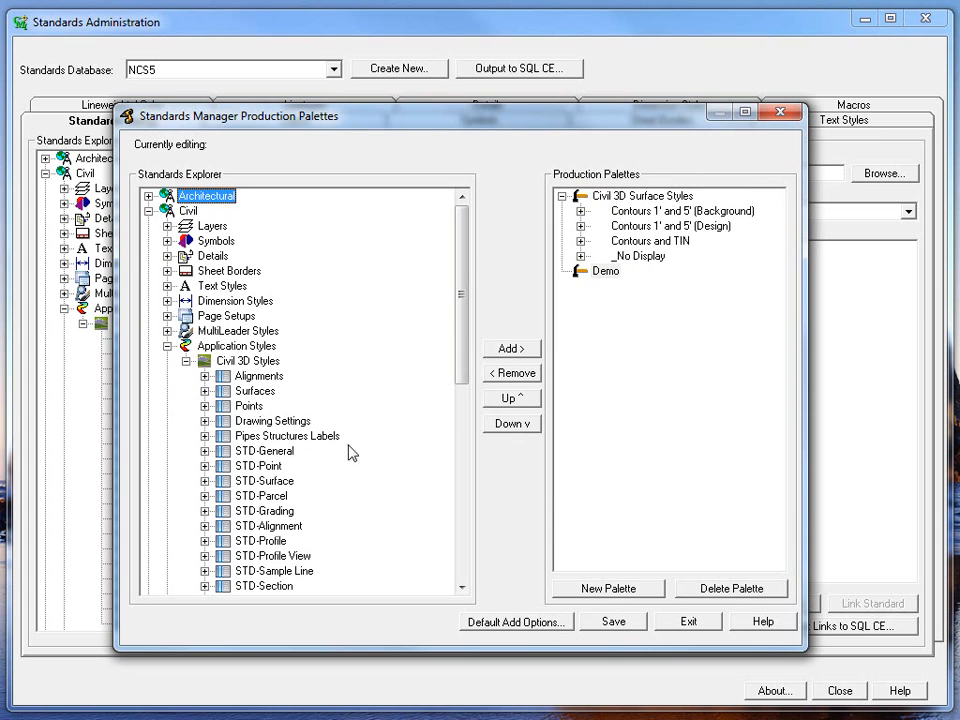
mouse_move(456, 316)
mouse_down()
mouse_move(469, 369)
mouse_move(466, 420)
mouse_up()
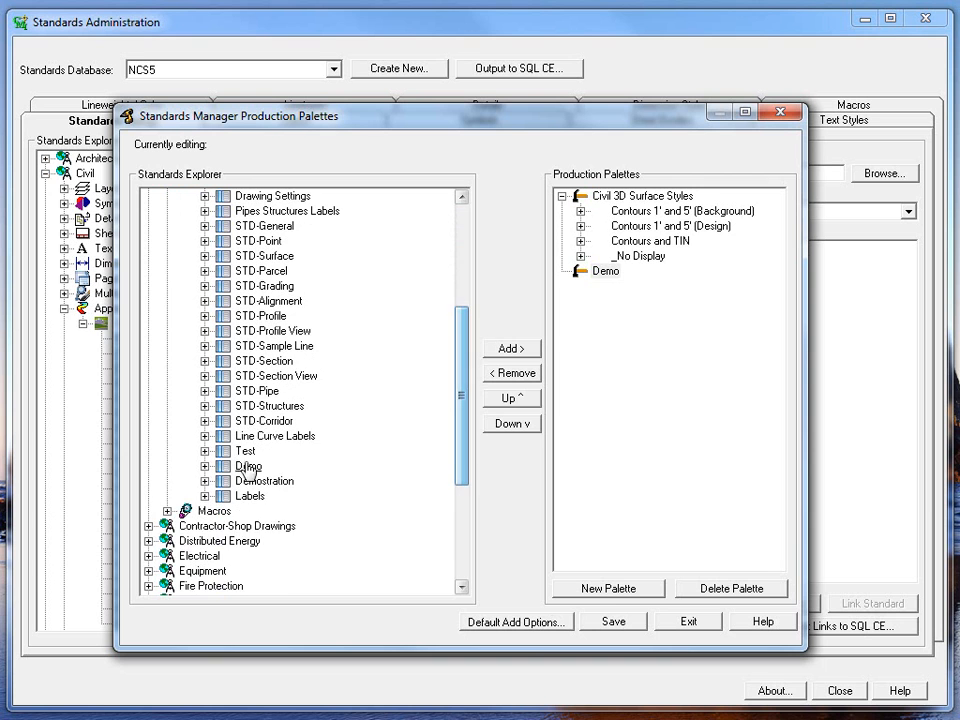
click(204, 482)
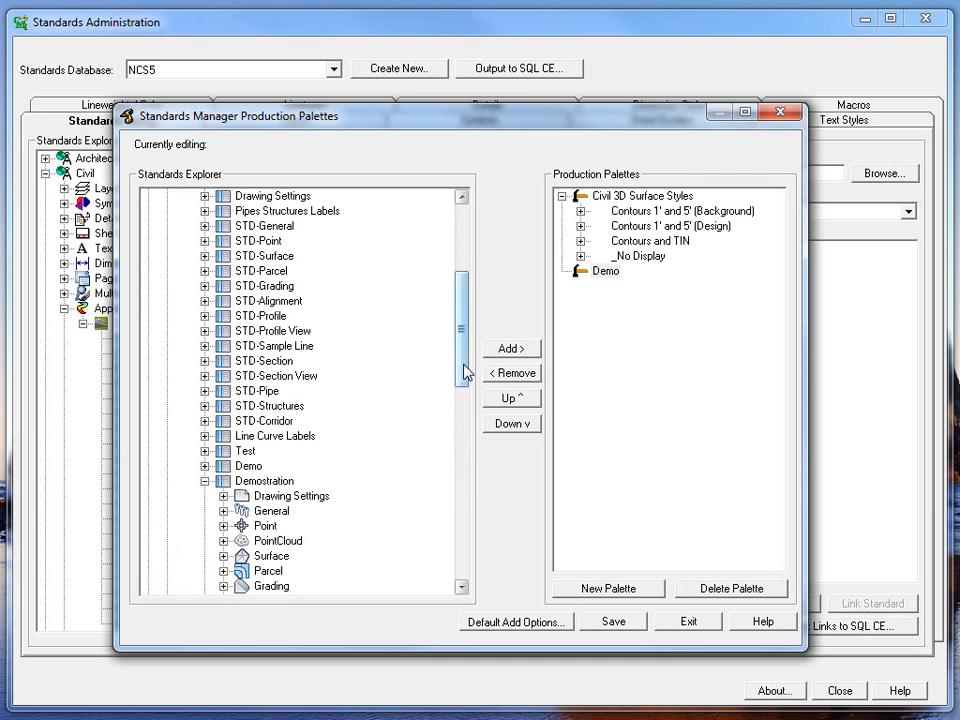
drag(463, 364, 397, 425)
click(223, 391)
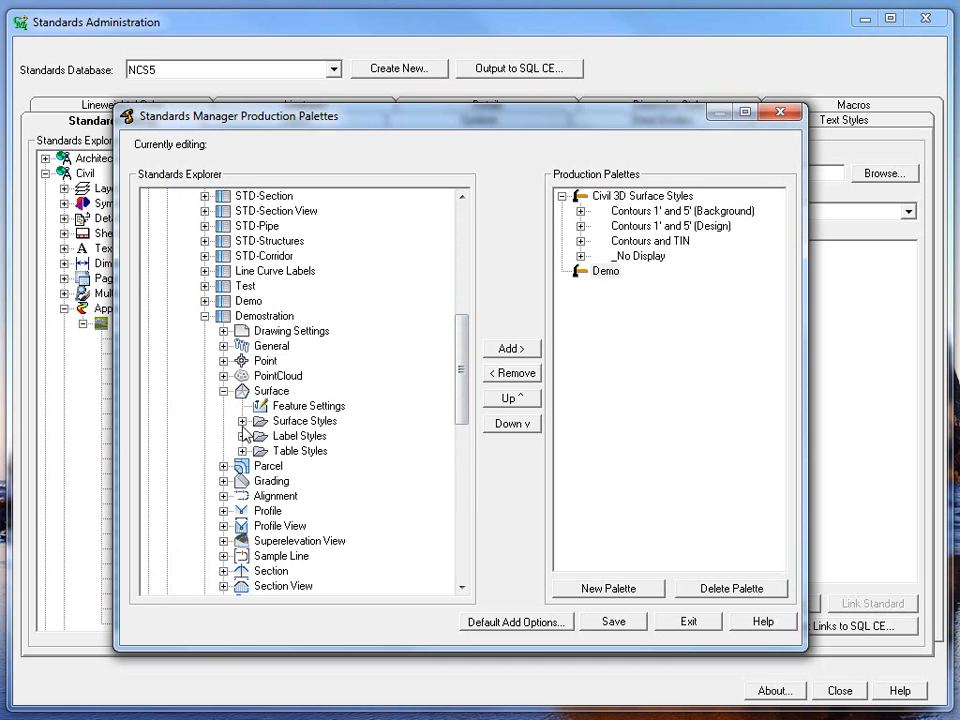
click(242, 421)
click(345, 437)
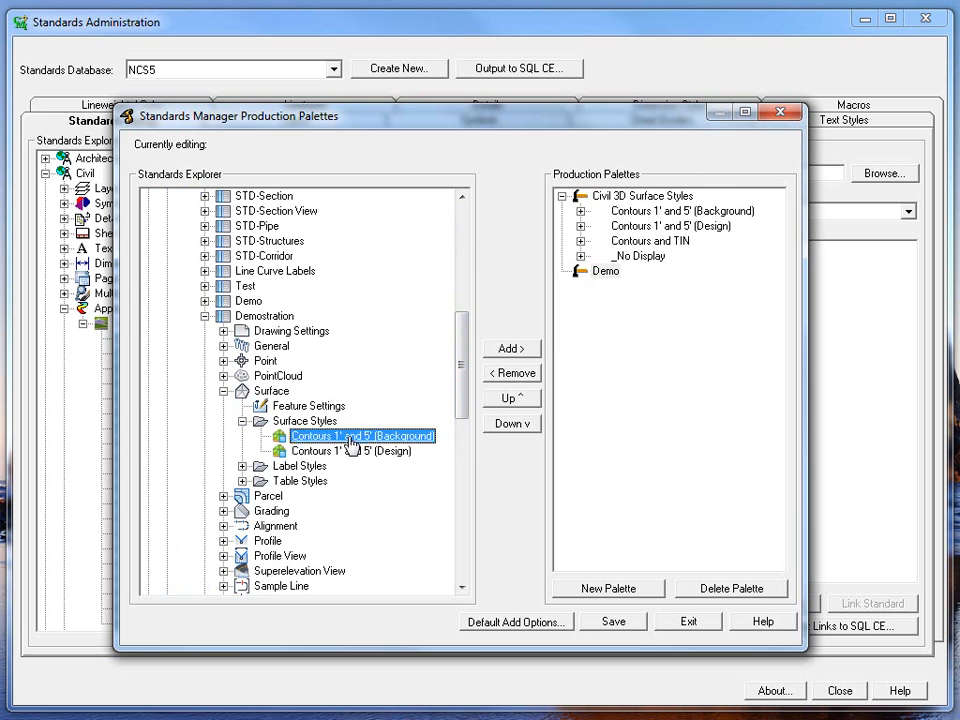
click(505, 350)
click(511, 349)
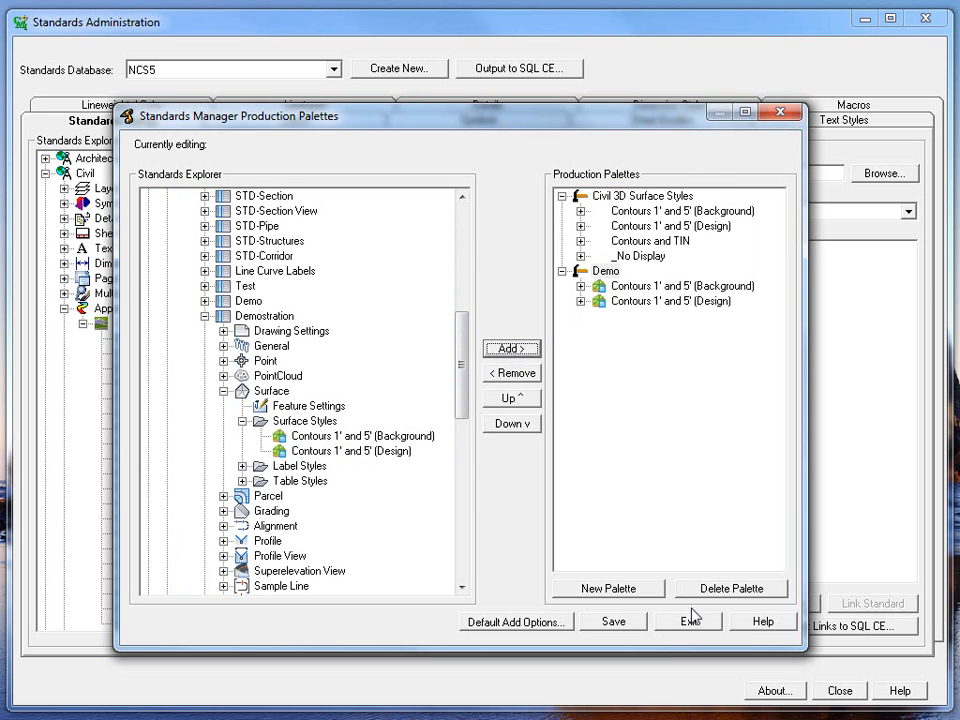
Step: Save the production palettes, append the Demo palette to the AutoCAD tool palette file CSM_Palettes.atc, and exit the palette editor
click(614, 622)
click(574, 452)
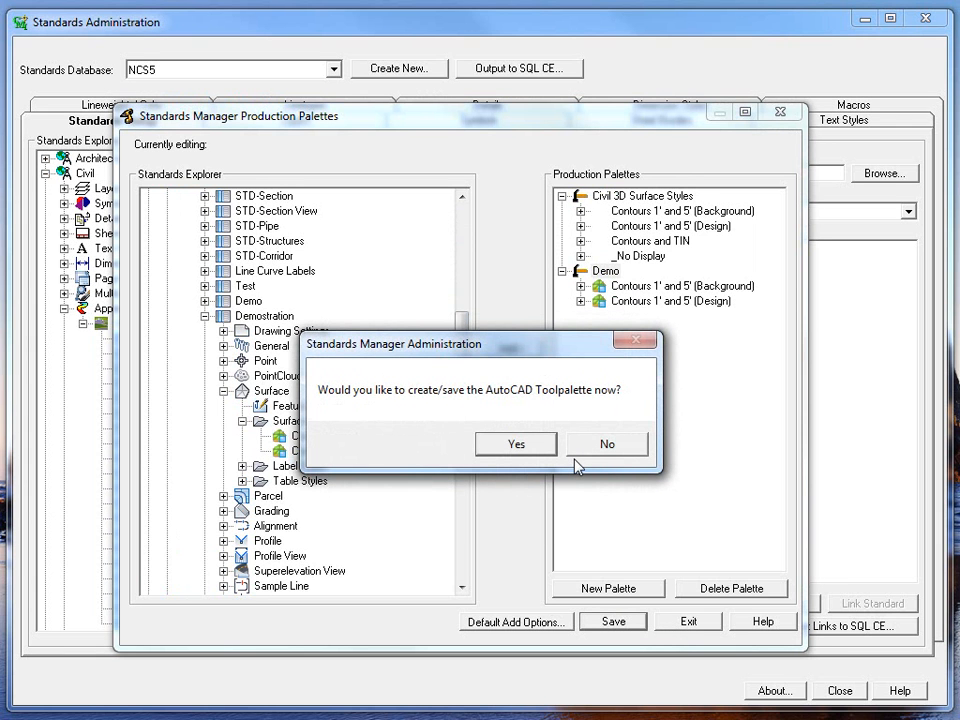
click(536, 446)
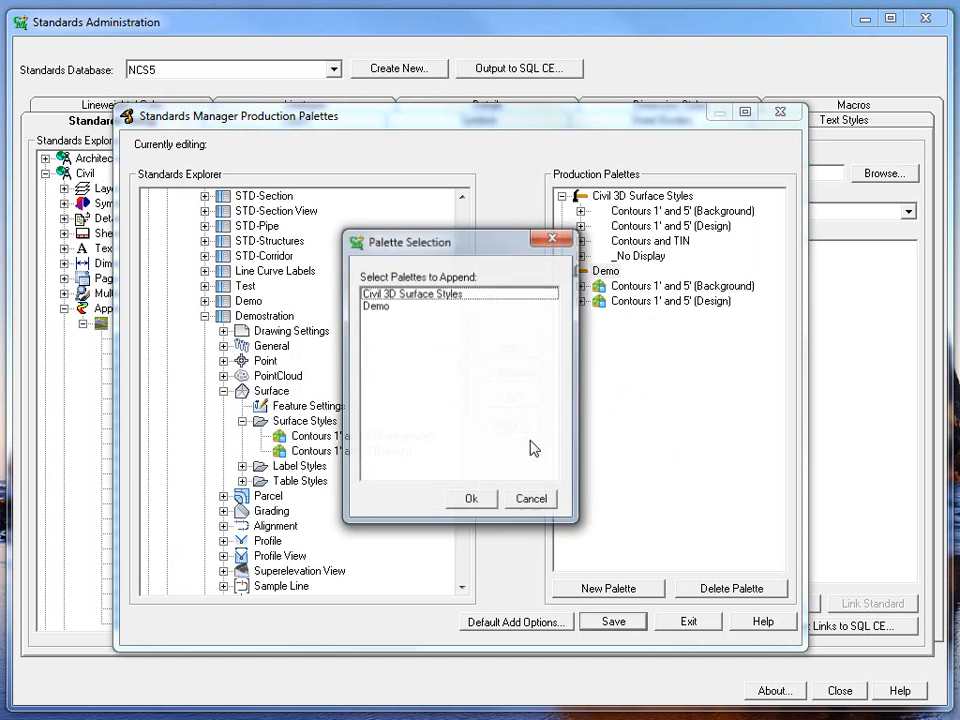
click(384, 307)
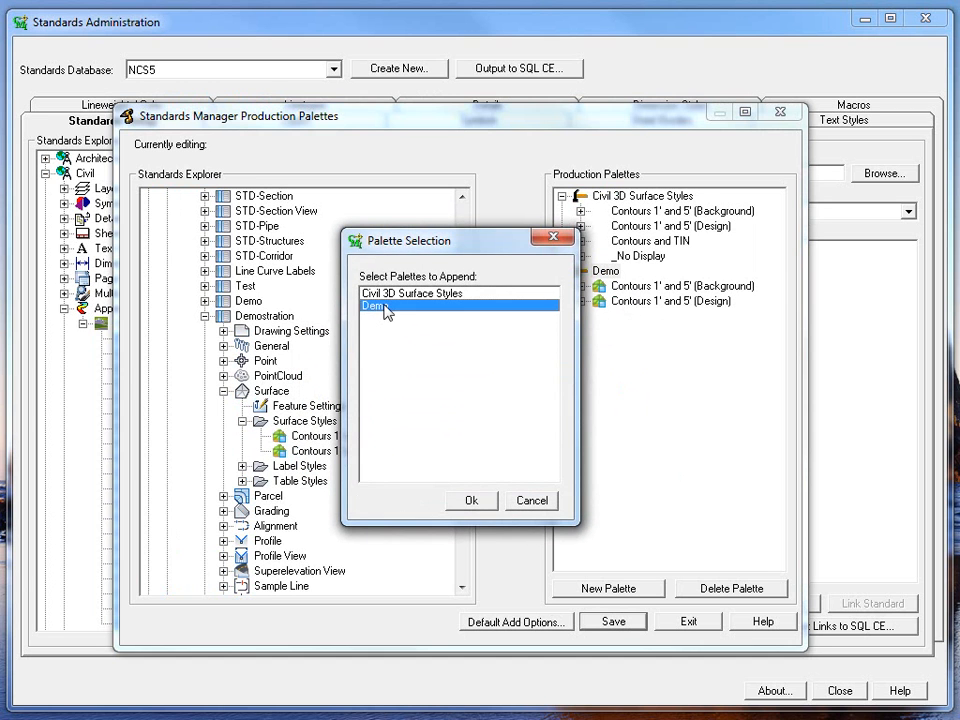
click(480, 504)
double_click(386, 192)
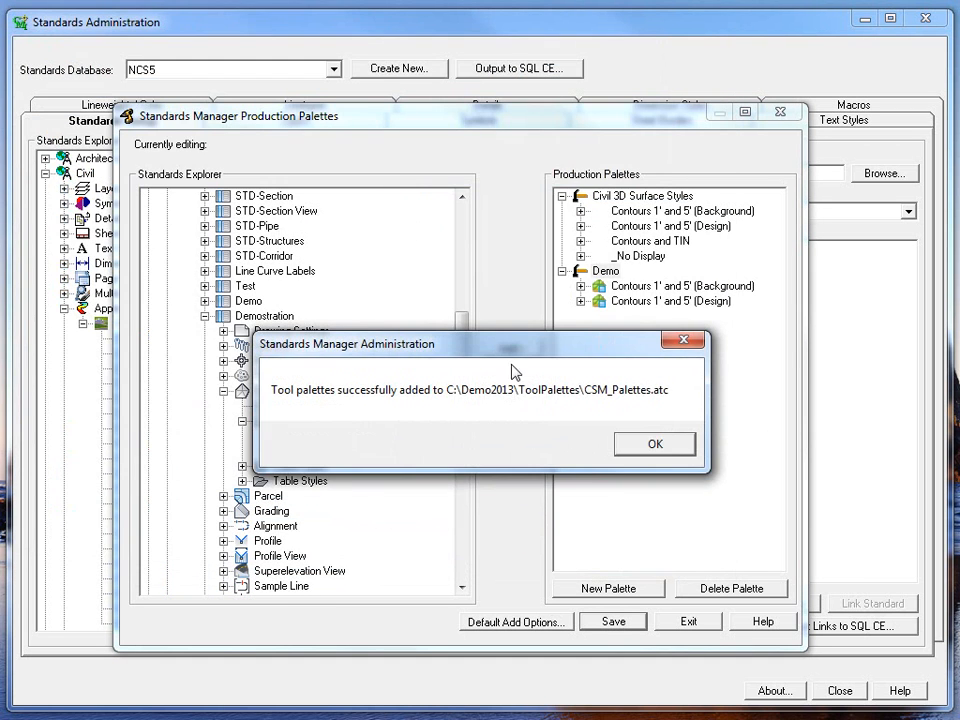
click(650, 448)
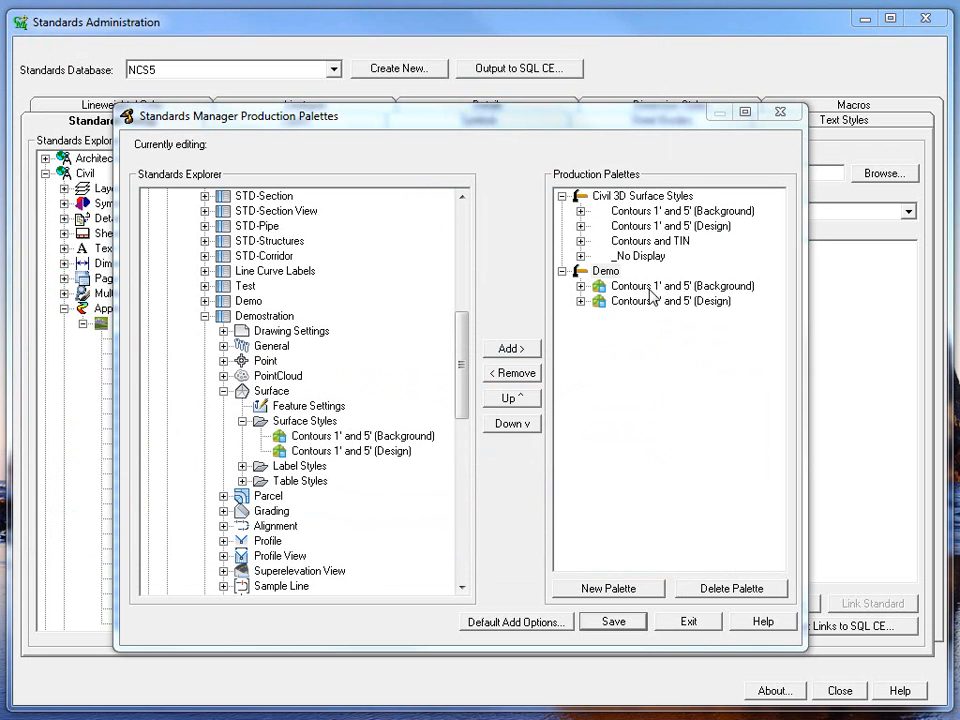
click(688, 622)
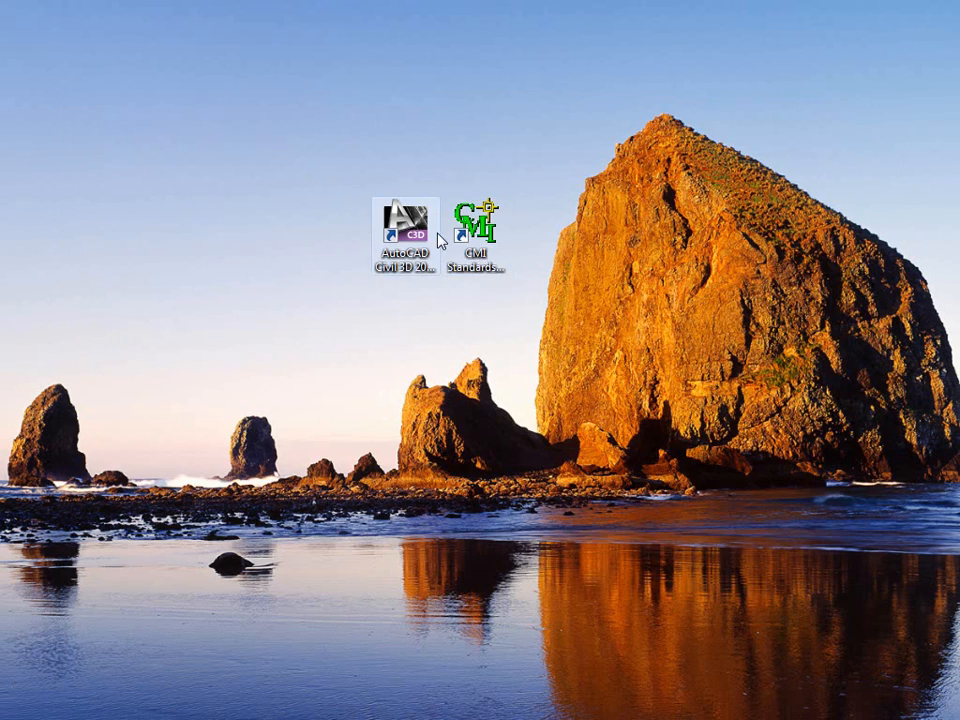
Step: Start AutoCAD Civil 3D 2013 from the desktop
double_click(410, 225)
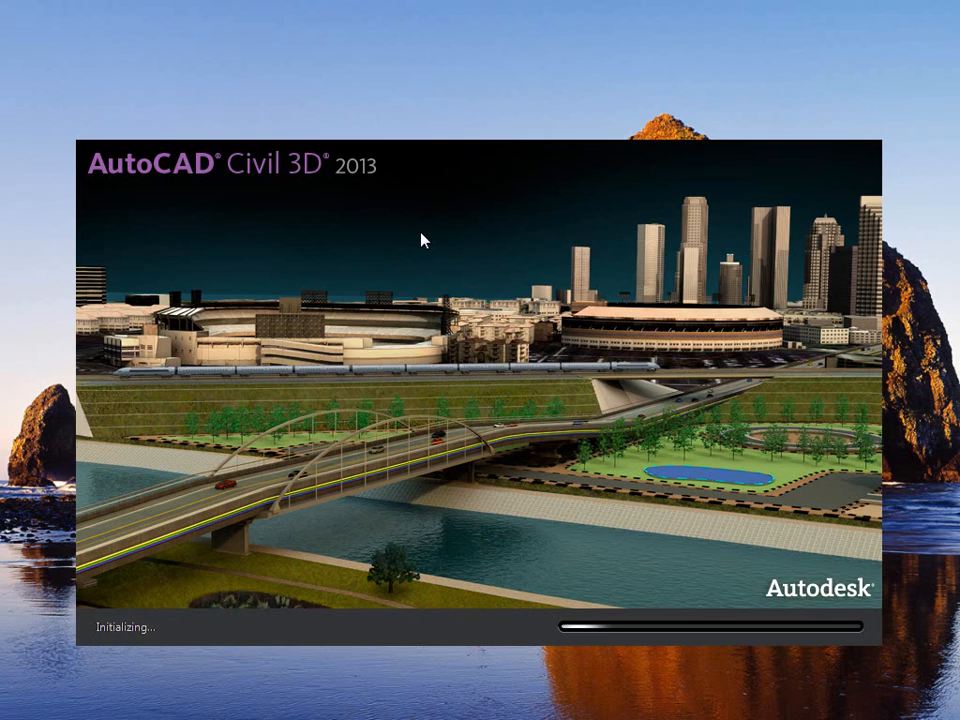